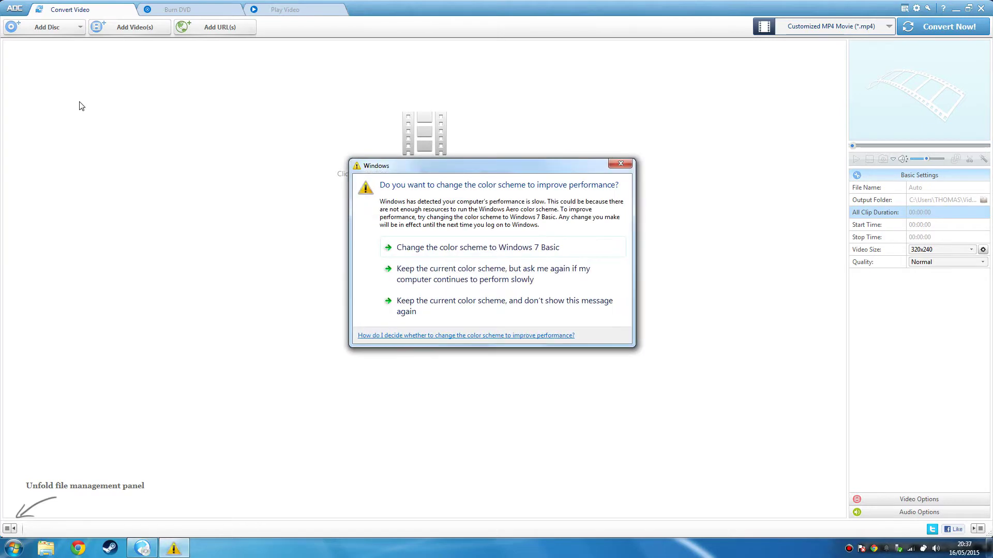
Step: Dismiss the Windows color scheme prompt and load the STAR_TREK__INTO_DARKNESS disc from drive E: for ripping
click(621, 164)
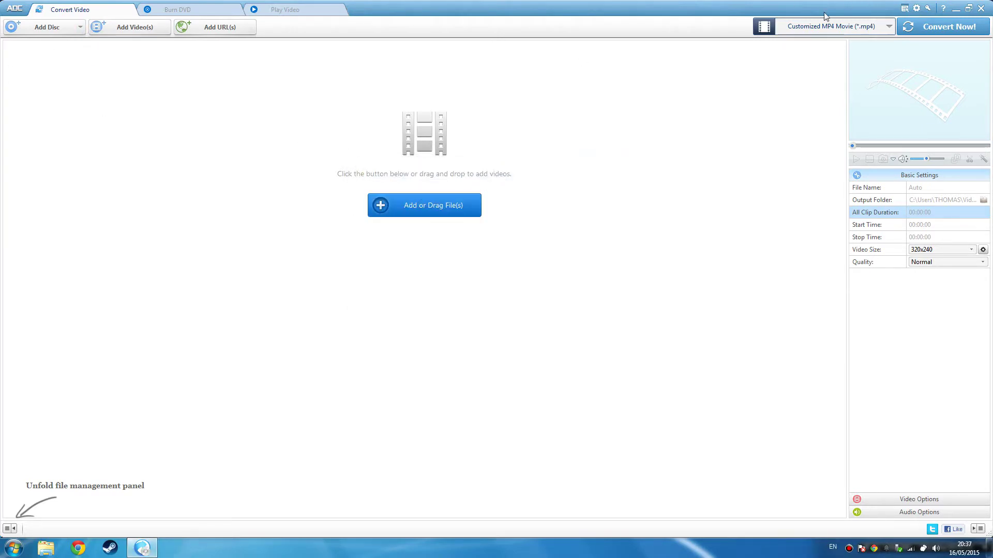
click(61, 33)
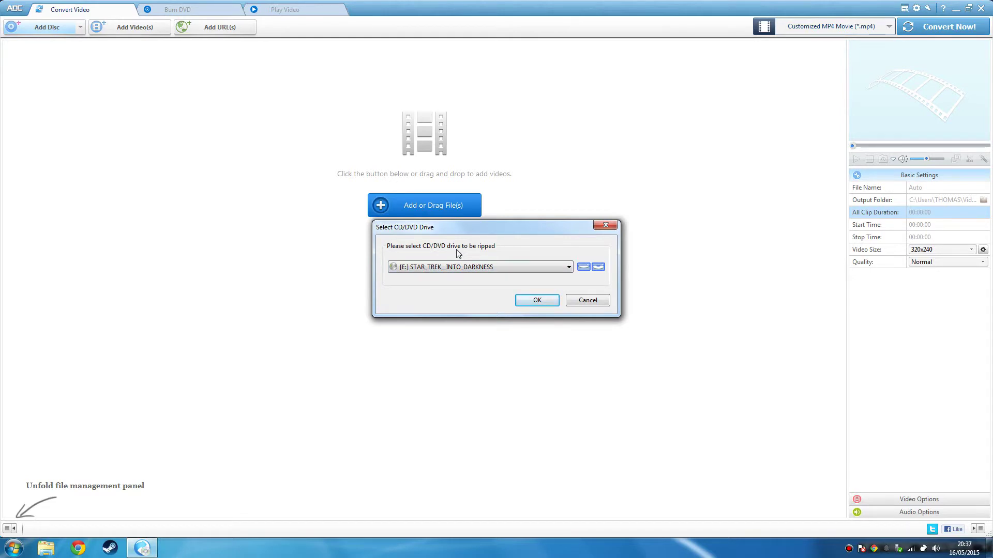
drag(476, 221, 423, 221)
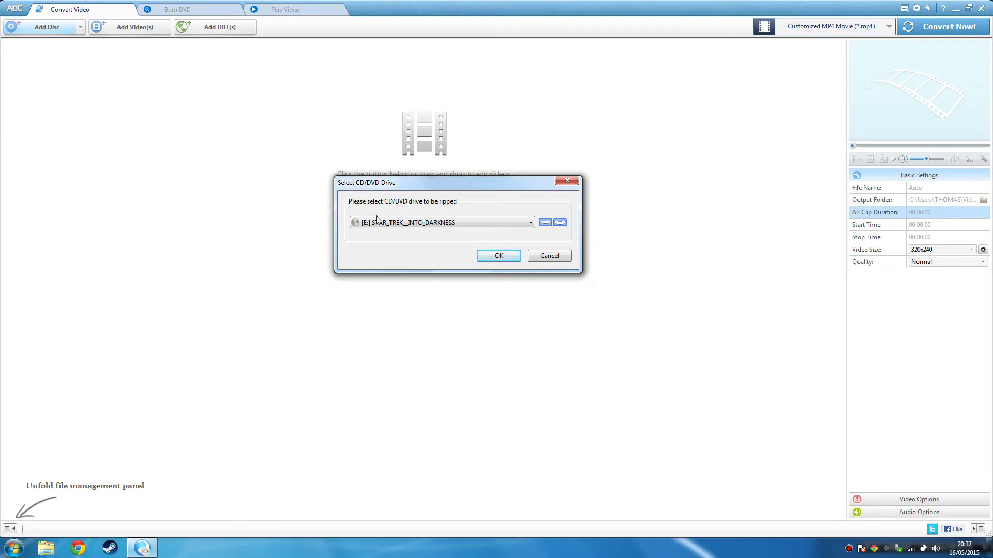
click(376, 221)
click(403, 230)
click(499, 255)
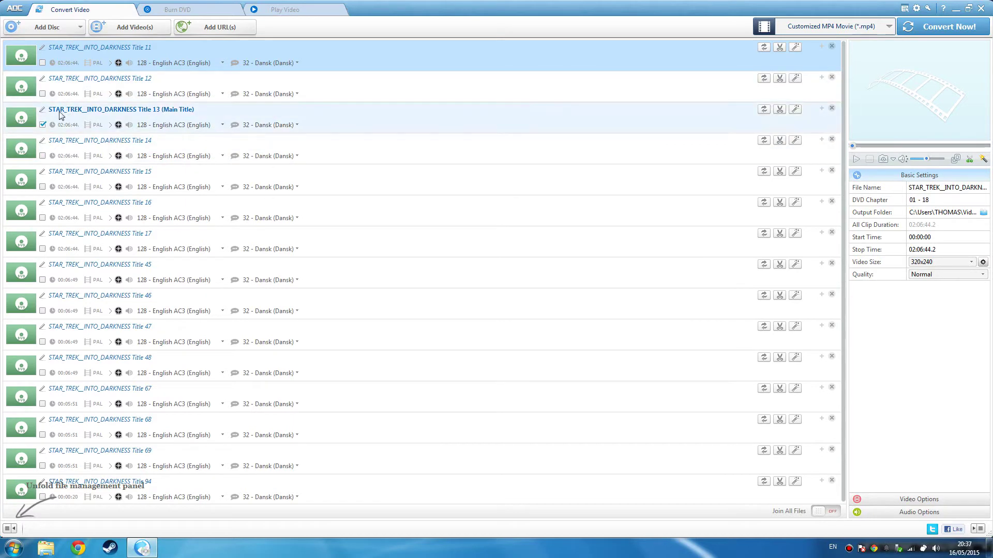
Step: Start converting Title 13 (Main Title) of the disc with the Customized MP4 Movie (*.mp4) profile
click(160, 131)
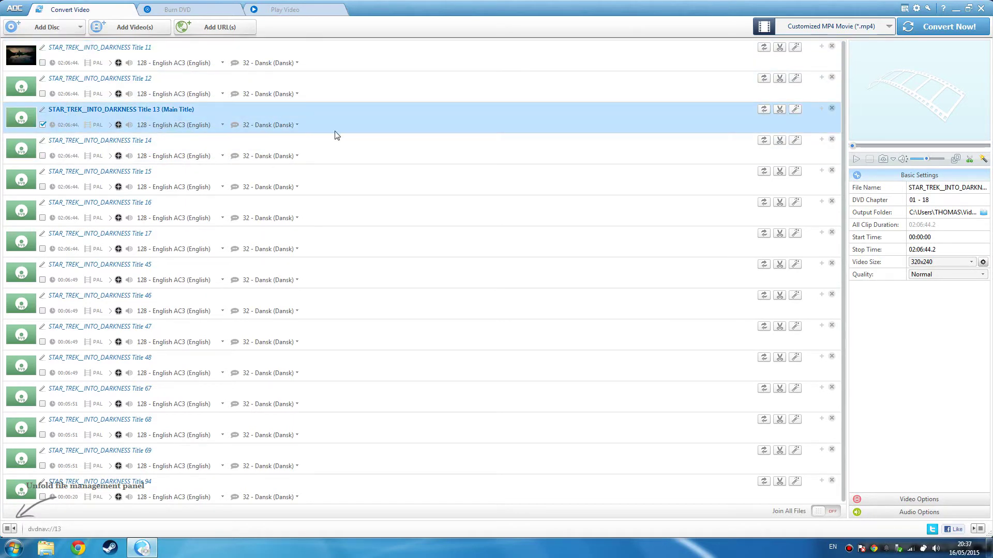
click(822, 26)
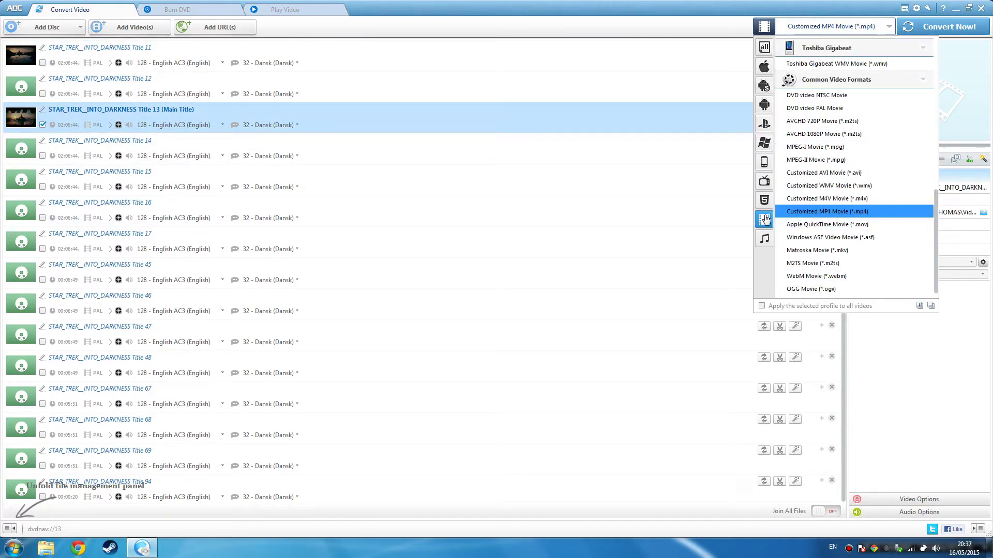
click(799, 213)
click(800, 212)
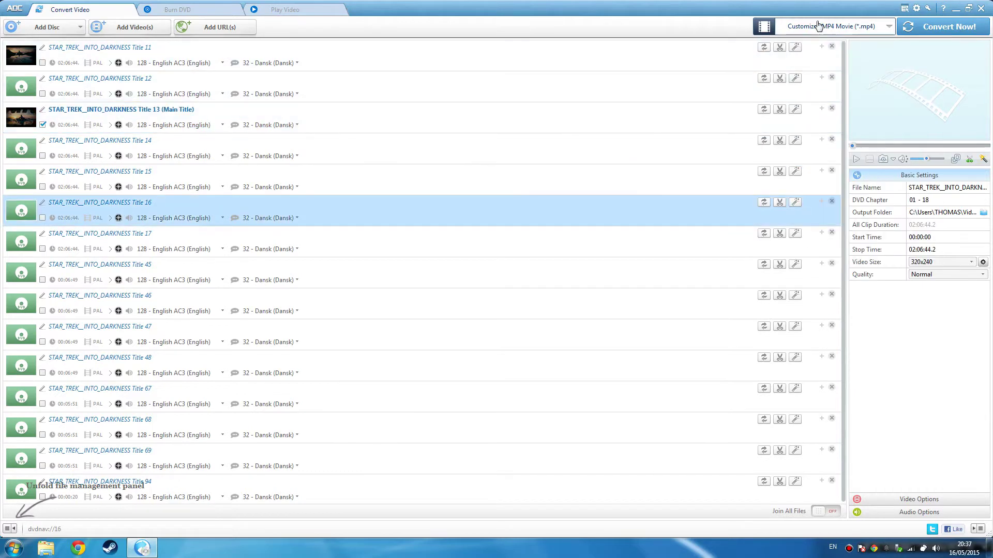
click(145, 119)
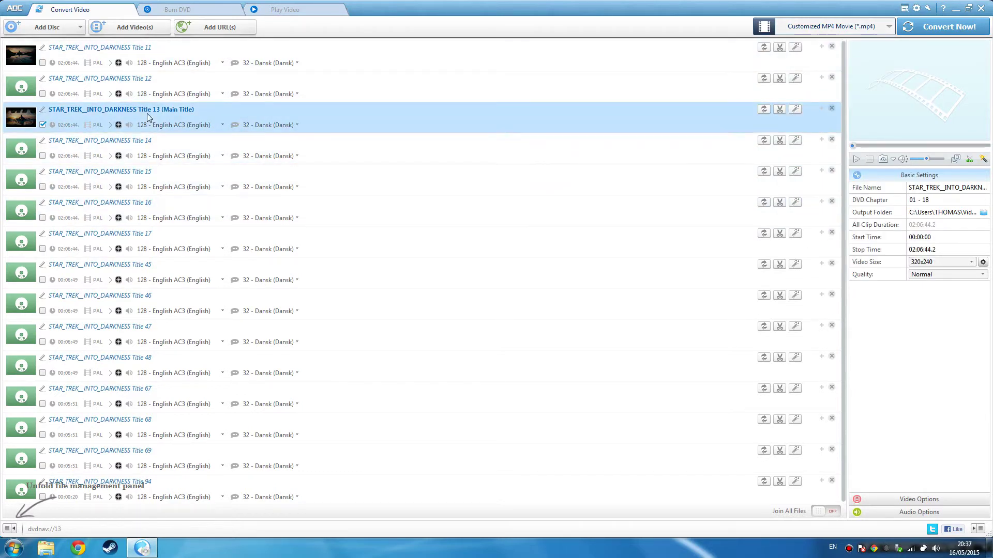
click(929, 32)
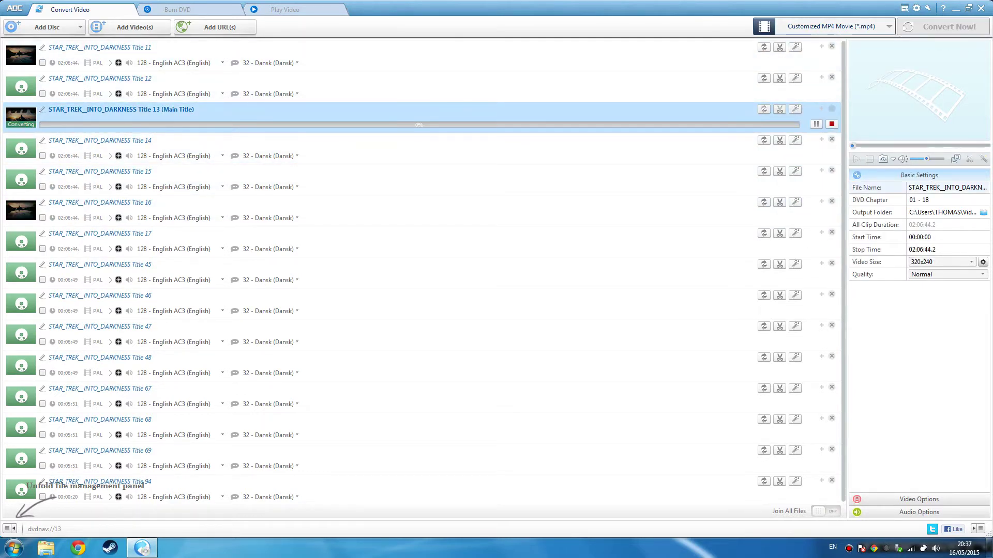
Step: Look at the output folder selection for the converted title and close it without choosing another folder
click(914, 216)
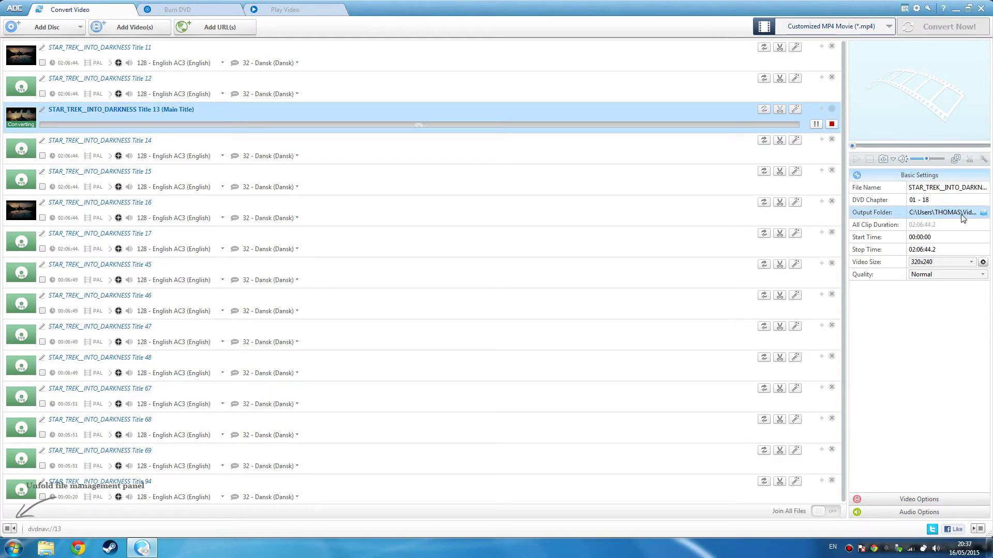
click(983, 212)
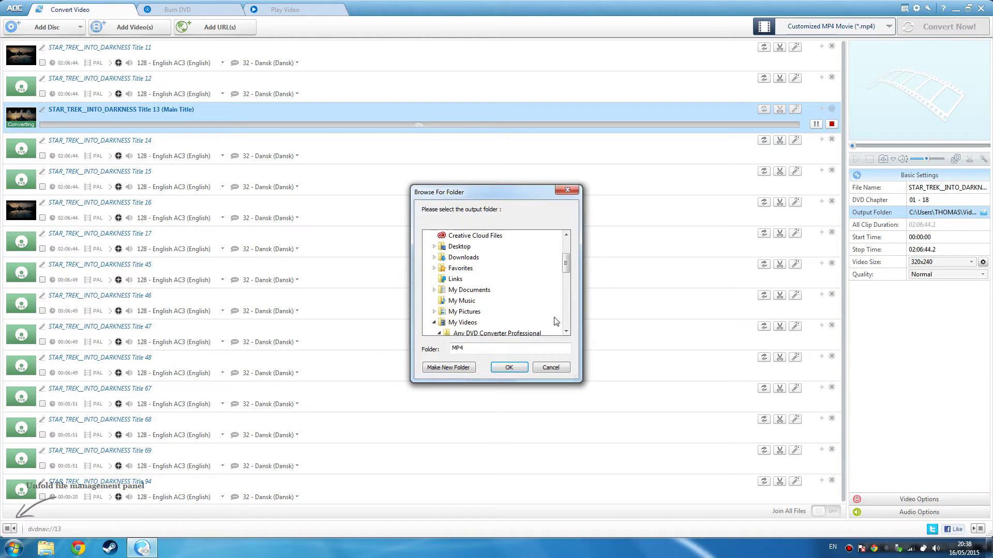
click(550, 367)
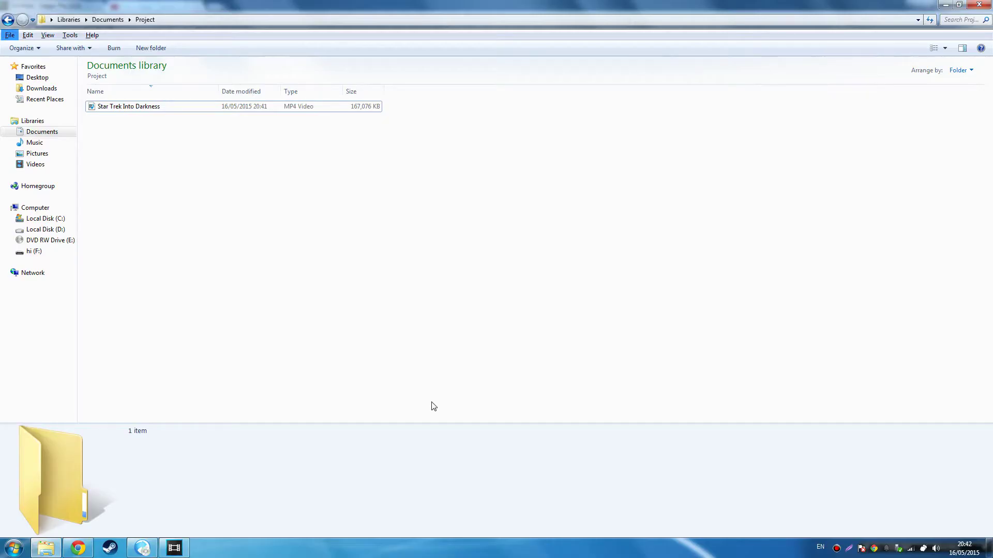
Step: Locate the Star Trek Into Darkness MP4 video in the Project folder and check its file details
click(197, 120)
click(200, 96)
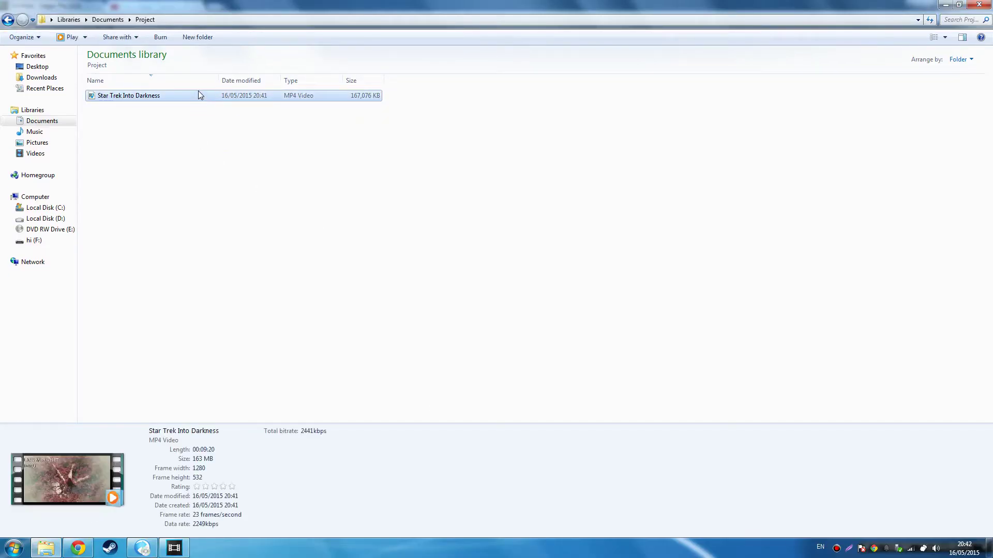
click(167, 549)
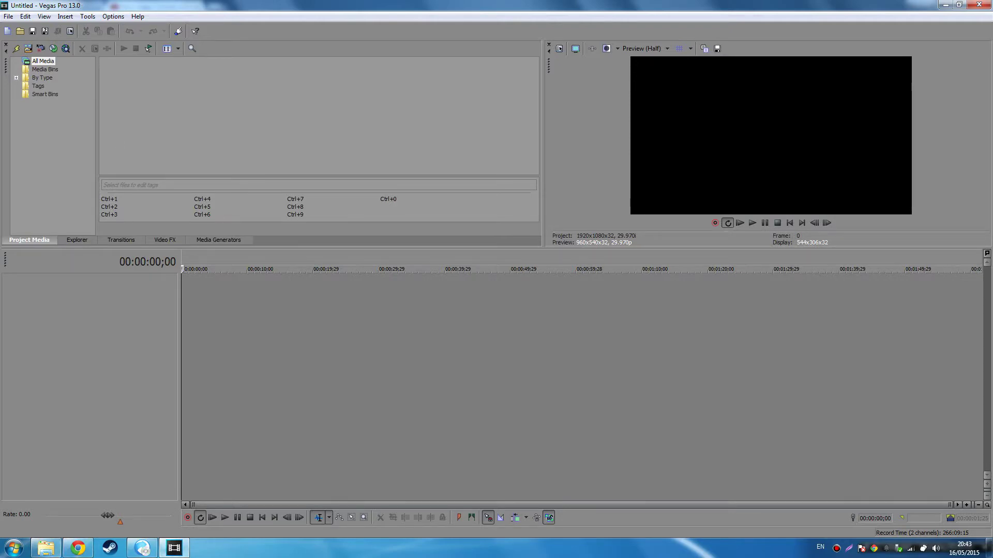
click(46, 548)
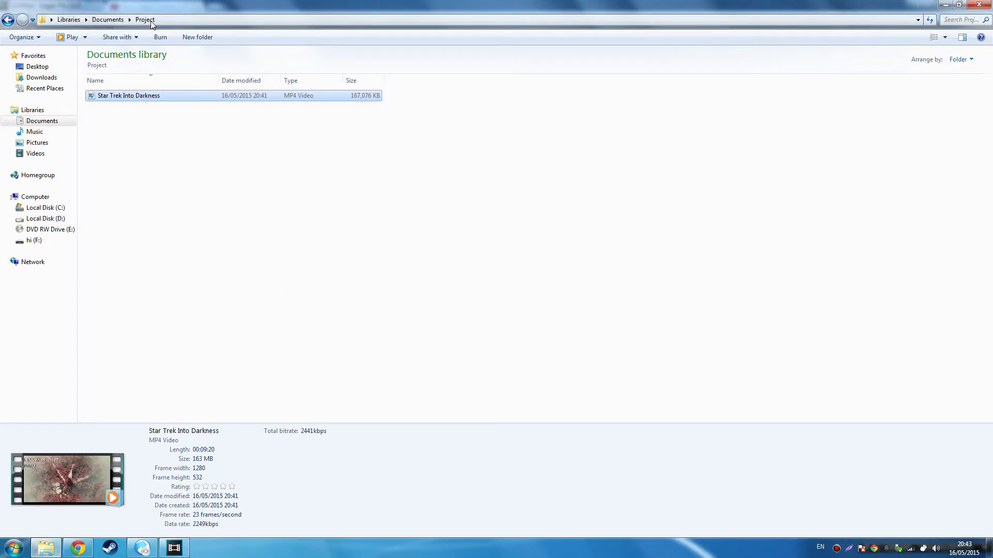
click(206, 191)
click(173, 99)
Step: Switch to Vegas Pro and create a new project with a width of 1280 and a height of 720
click(178, 548)
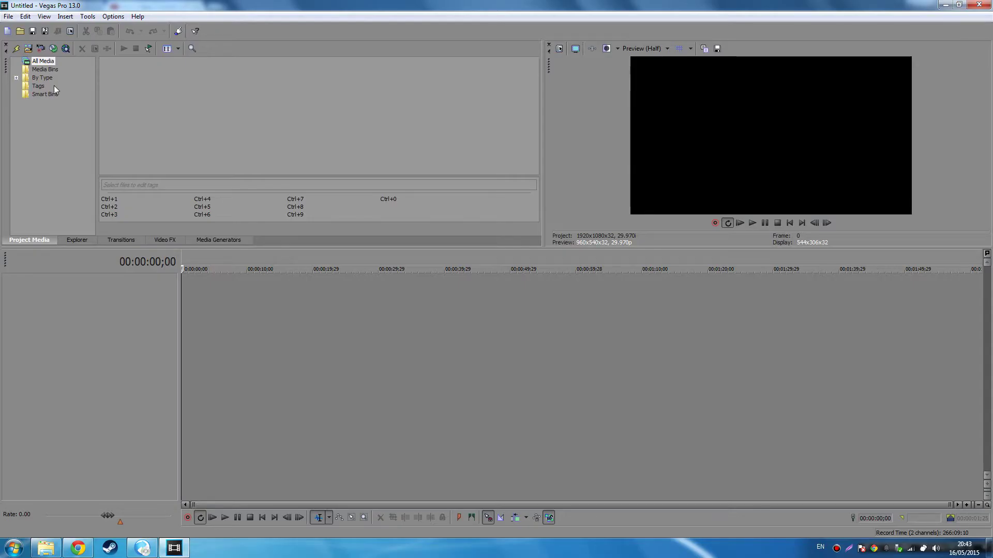
click(8, 16)
click(12, 26)
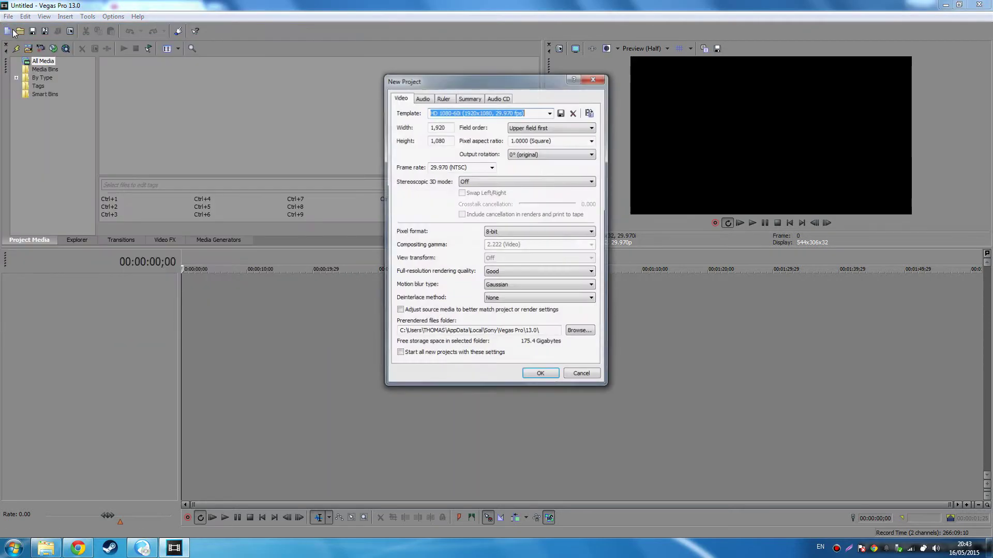
click(444, 127)
double_click(442, 127)
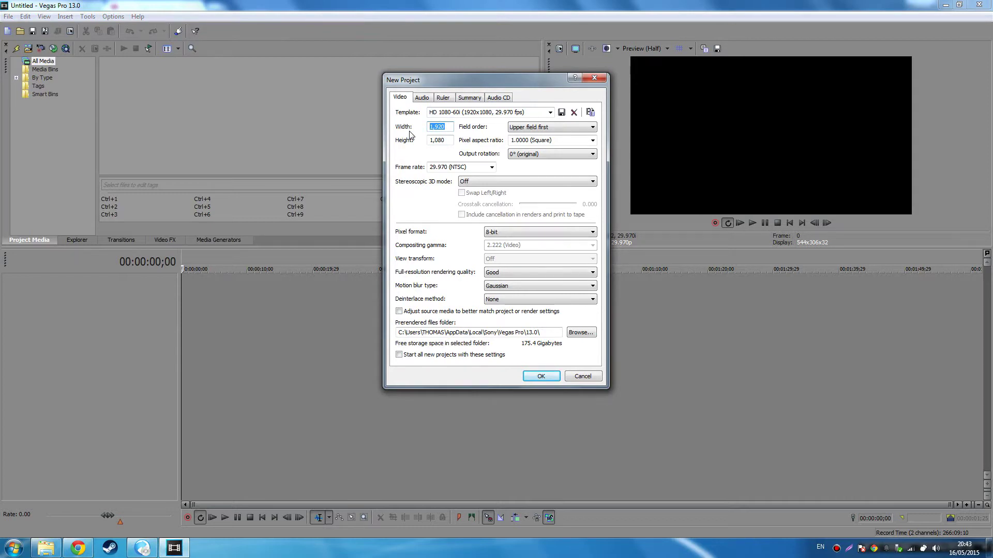
text(1280)
key(Tab)
text(720)
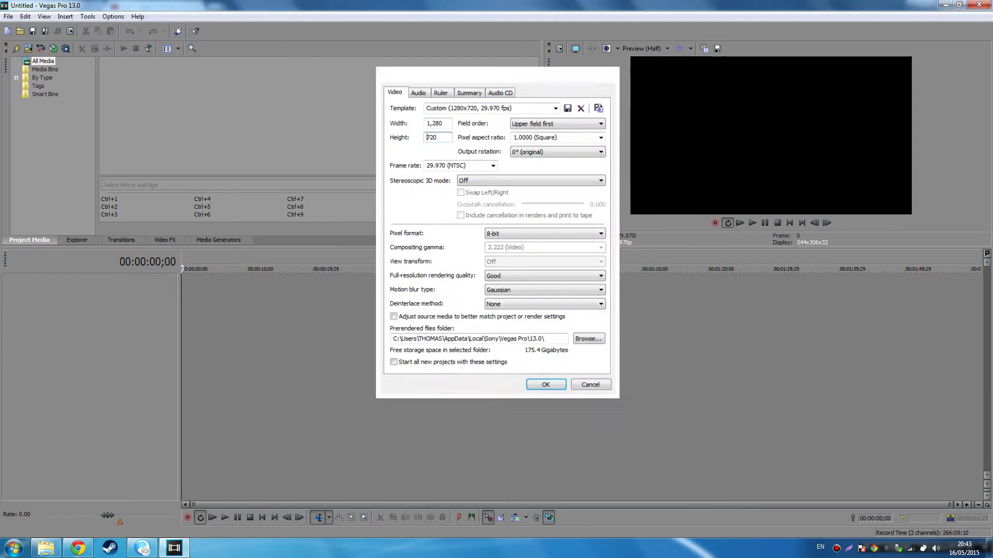
key(Return)
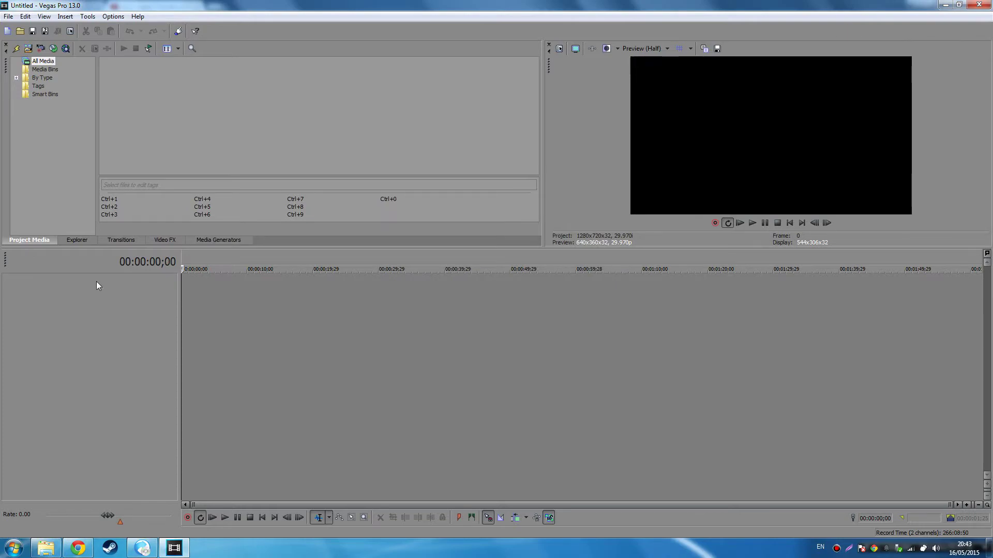
Step: Add the Star Trek Into Darkness video from the Project folder to the Vegas Pro timeline, declining to match the project settings to it
click(46, 548)
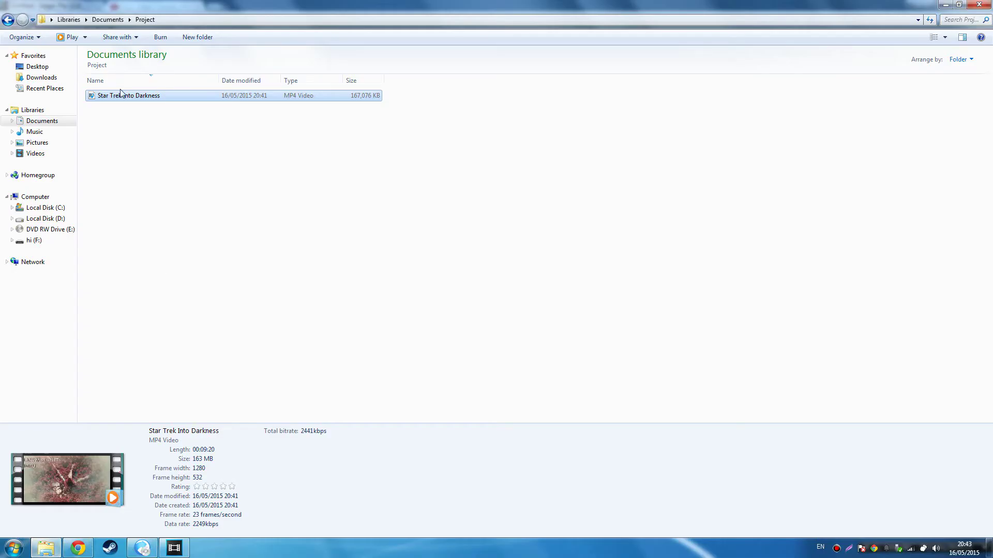
drag(121, 93, 188, 349)
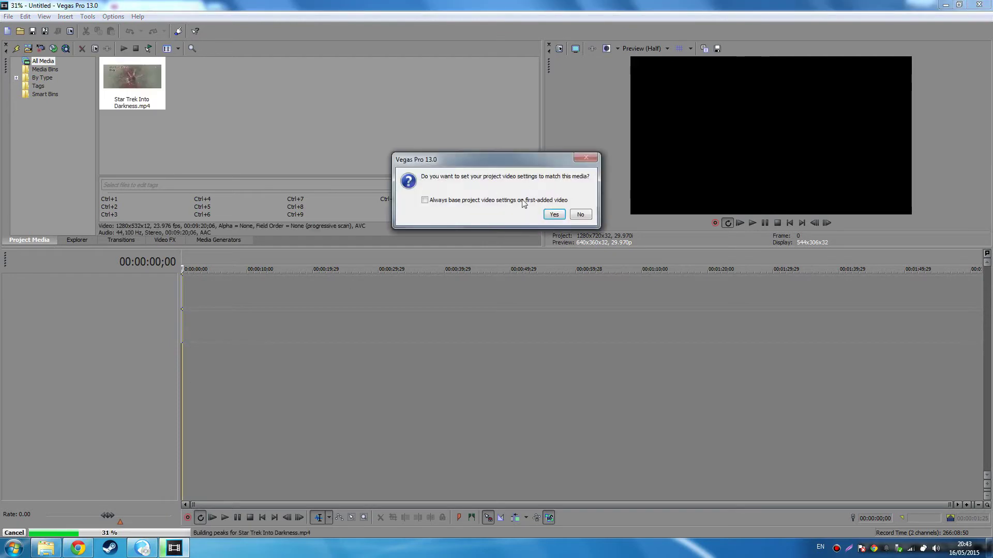
click(580, 214)
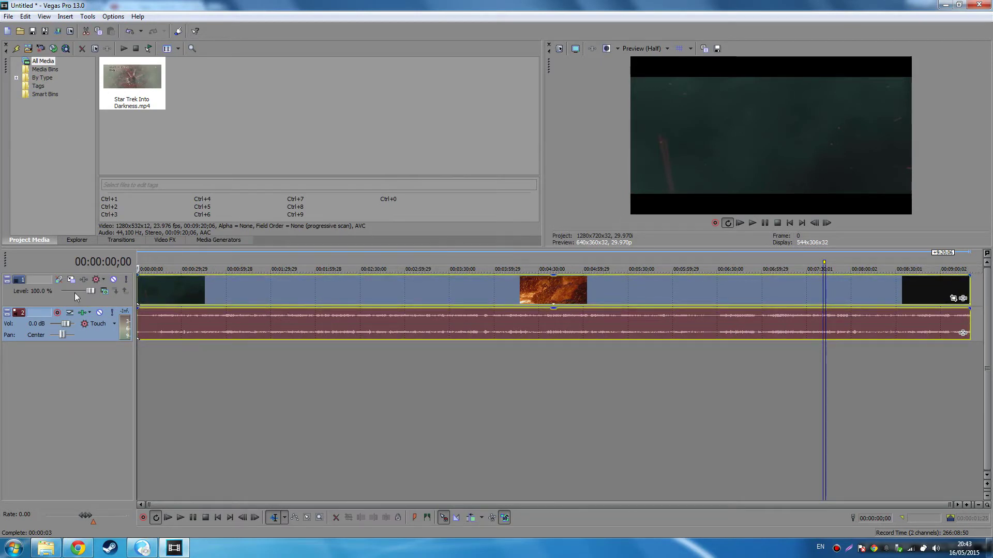
Step: Insert an empty video track above the movie's video track and select it
right_click(36, 302)
click(87, 323)
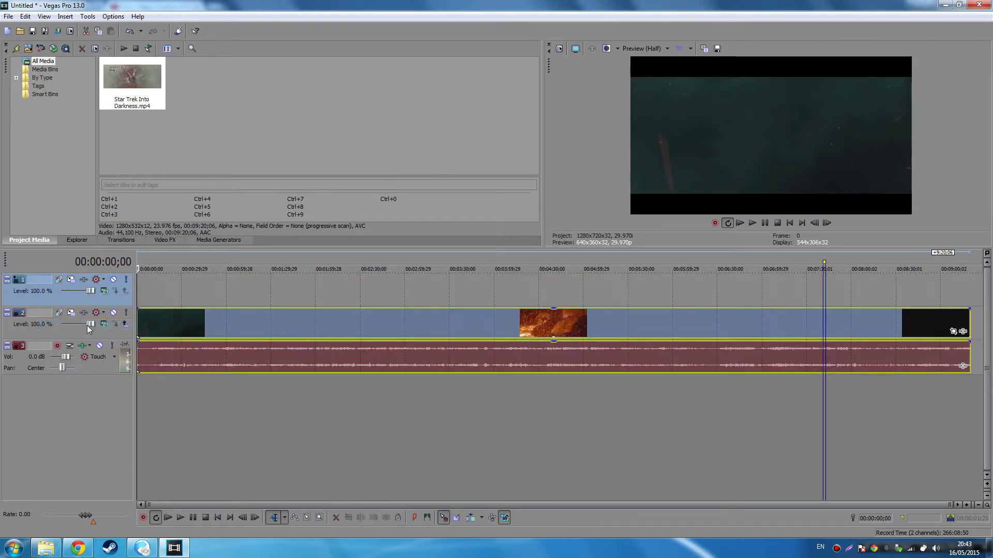
right_click(41, 324)
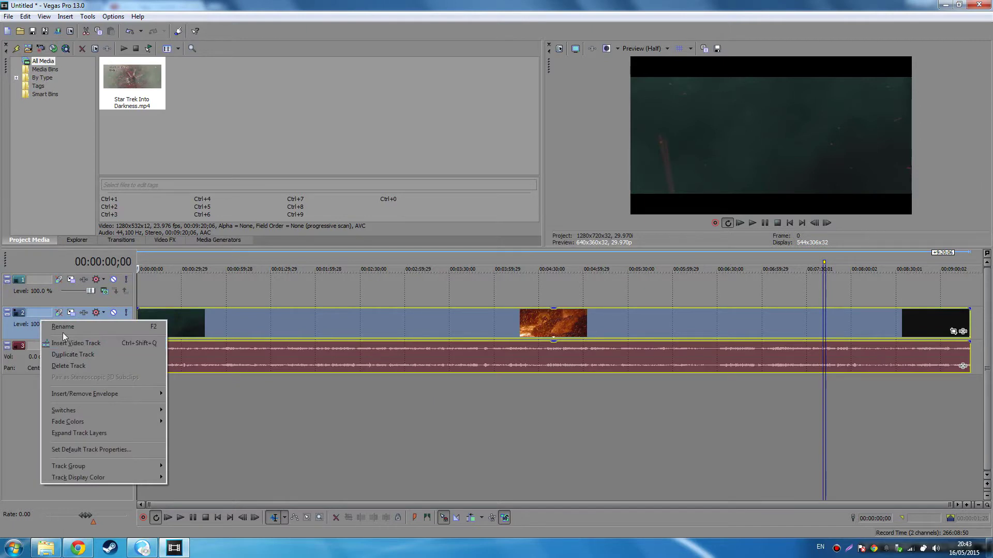
click(45, 303)
Step: Preview the movie clip at several points along the timeline, finishing at 00:00:08;00
click(318, 256)
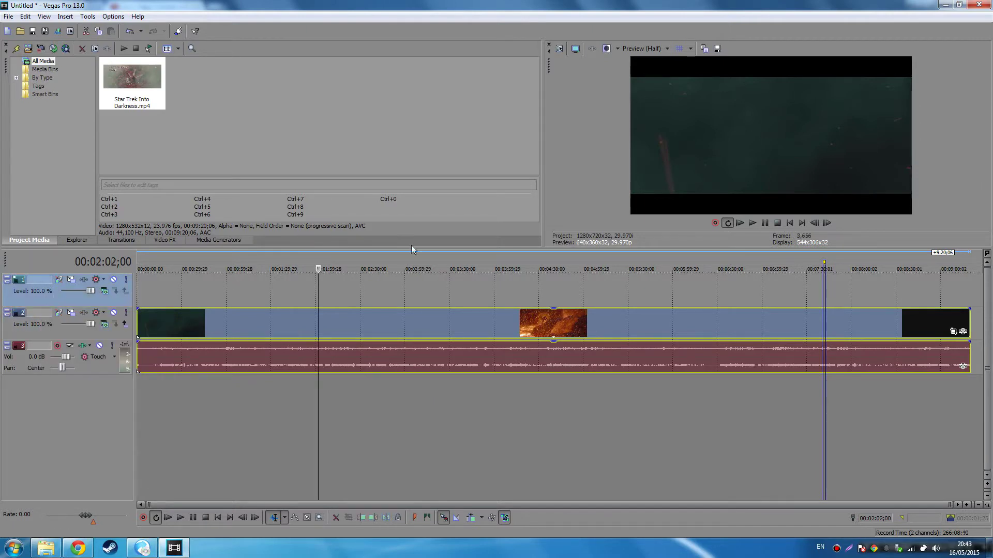
drag(432, 254, 567, 255)
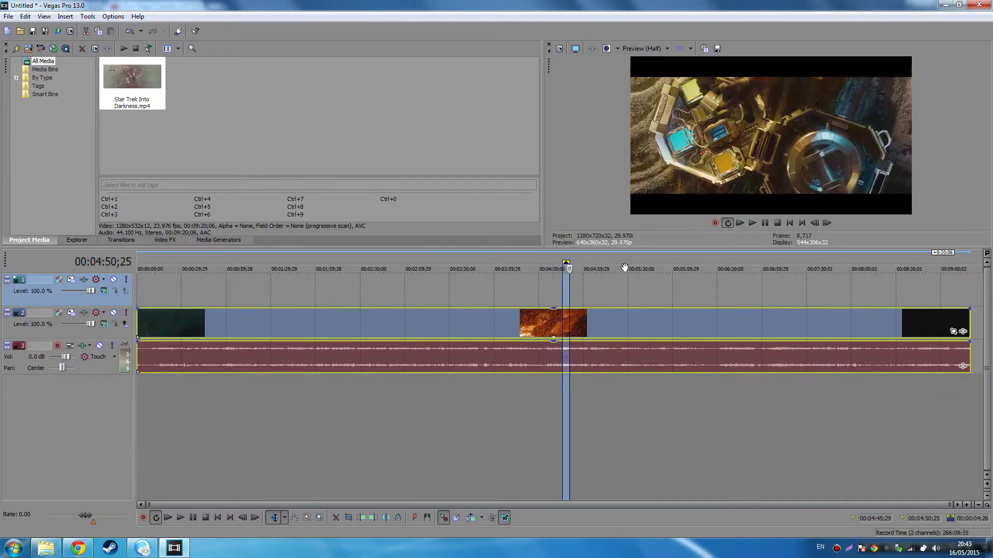
click(687, 277)
click(703, 261)
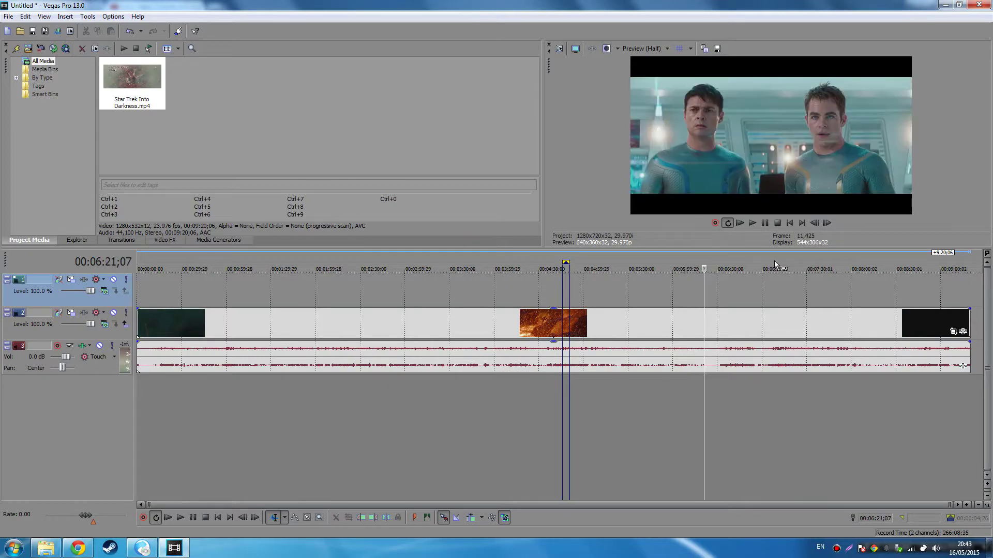
click(148, 277)
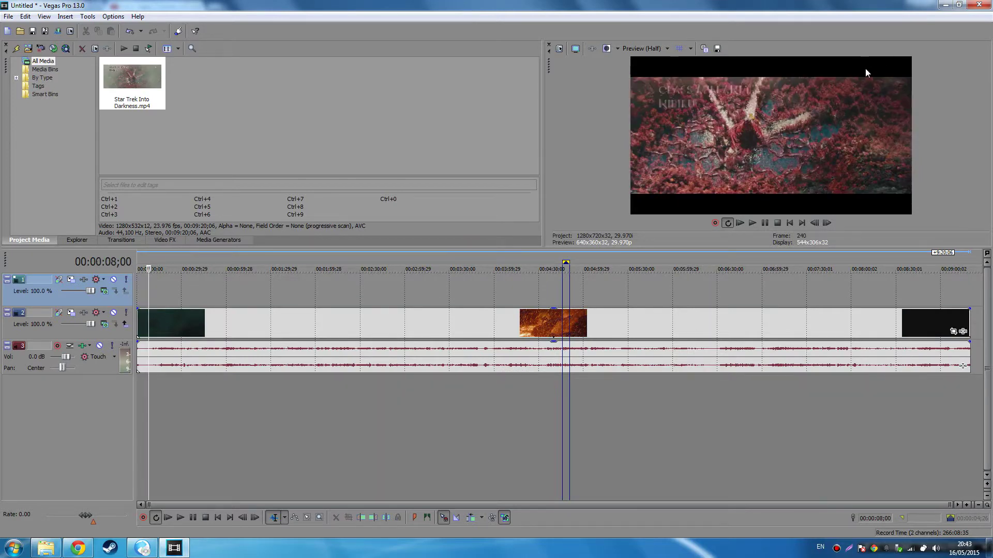
Step: Add a default Titles & Text event at the start of the empty top track and delete its sample text
click(202, 240)
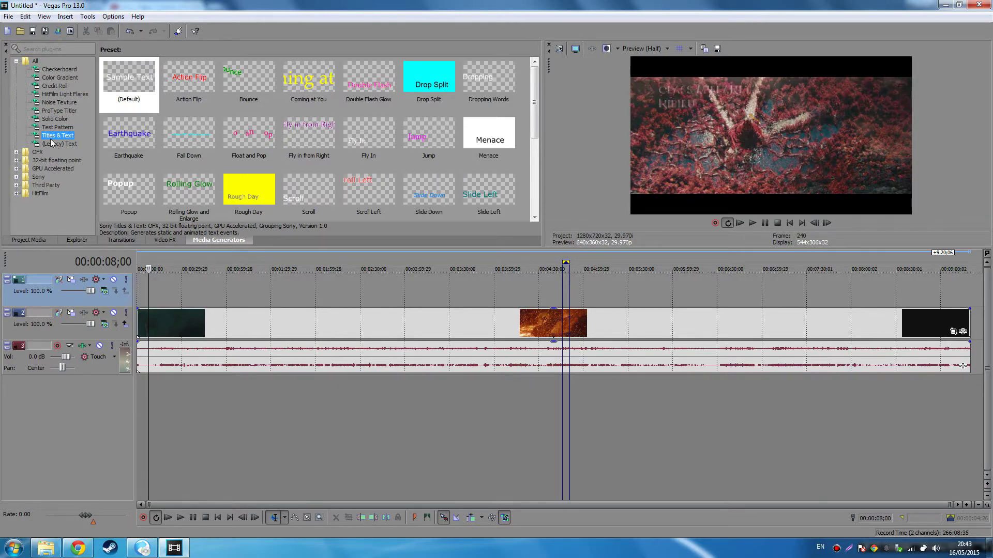
drag(120, 79, 137, 291)
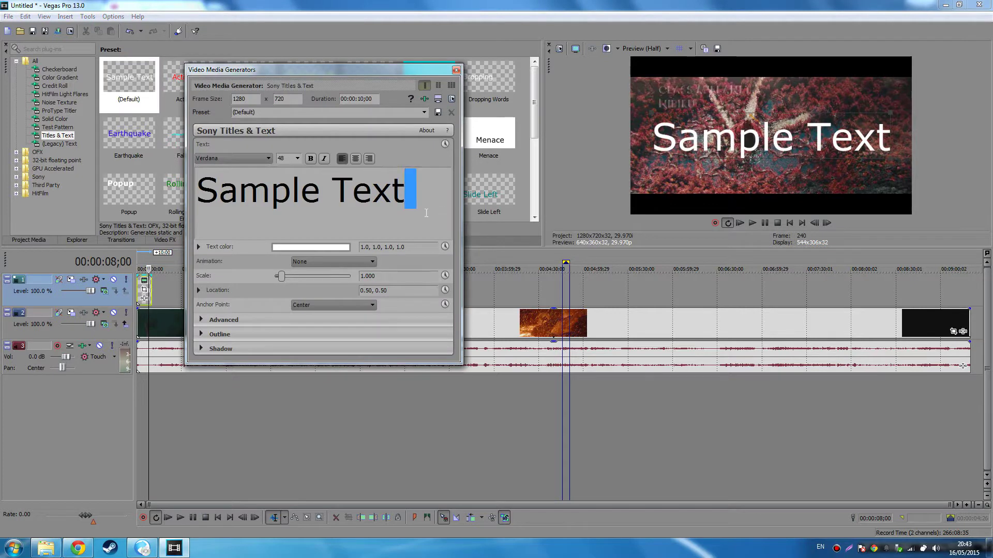
key(Delete)
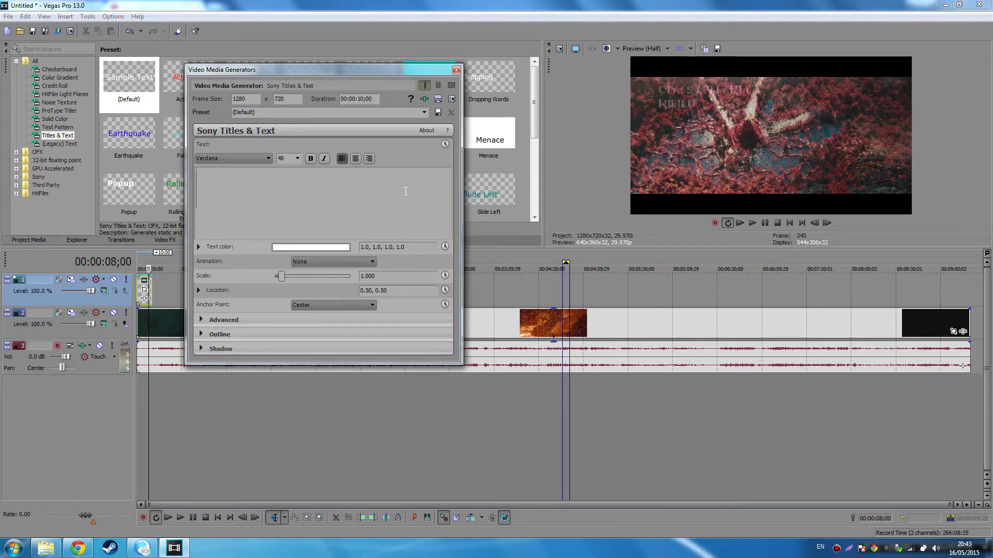
click(233, 158)
click(226, 194)
click(456, 70)
Step: Extend the blank text event on the top track to the end of the movie clip
drag(151, 290, 779, 245)
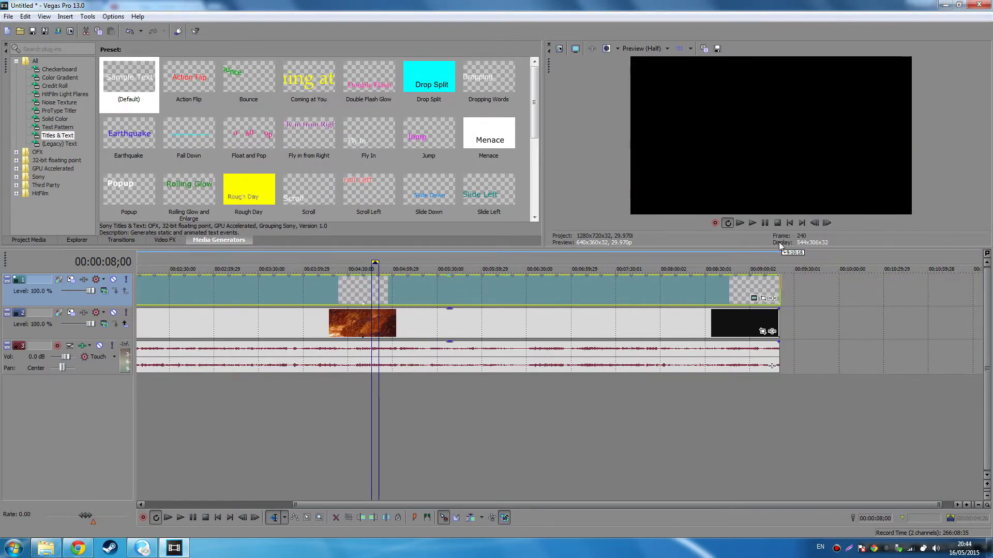
click(701, 267)
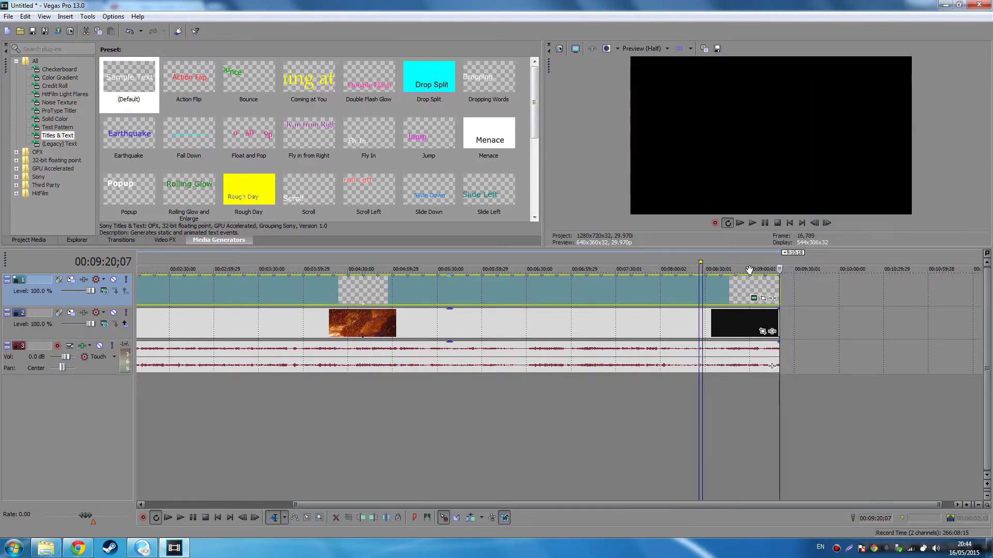
Step: Add the Sony Timecode video effect with default settings to the blank text event on the top track
click(758, 267)
click(772, 298)
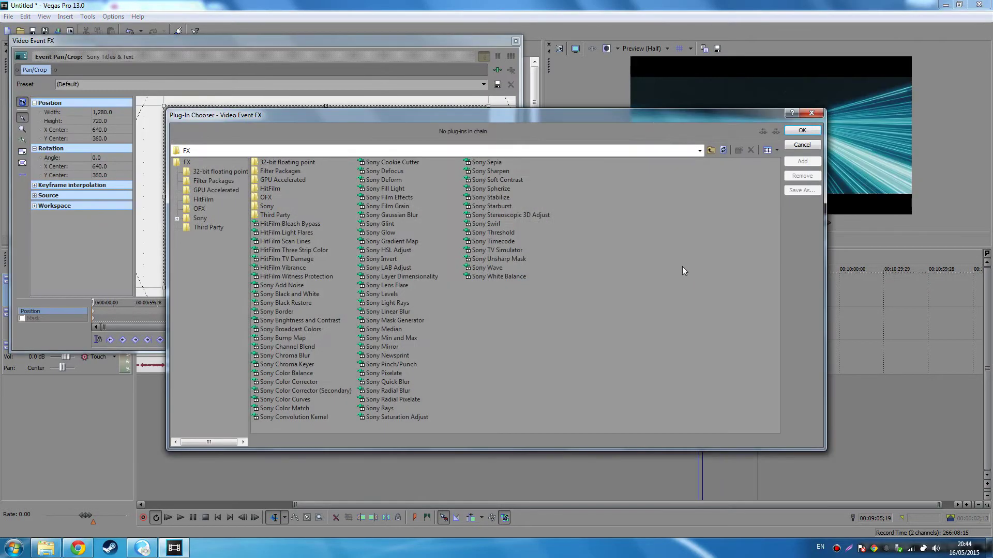
drag(628, 119, 419, 52)
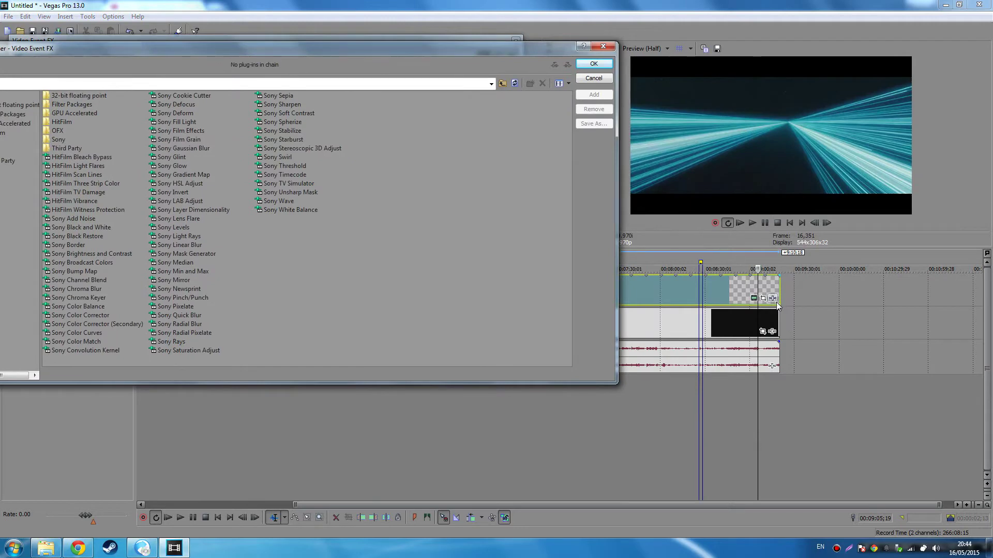
click(284, 175)
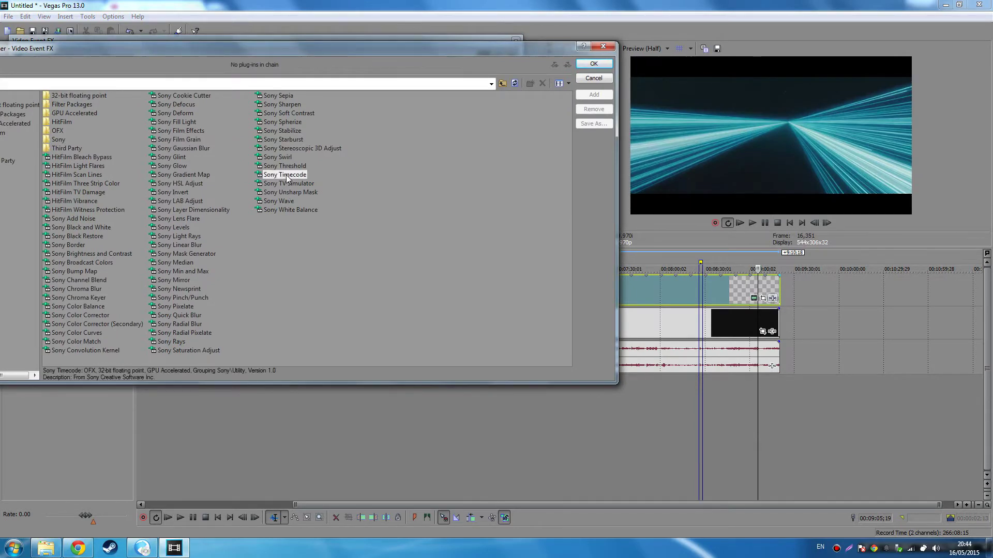
click(605, 65)
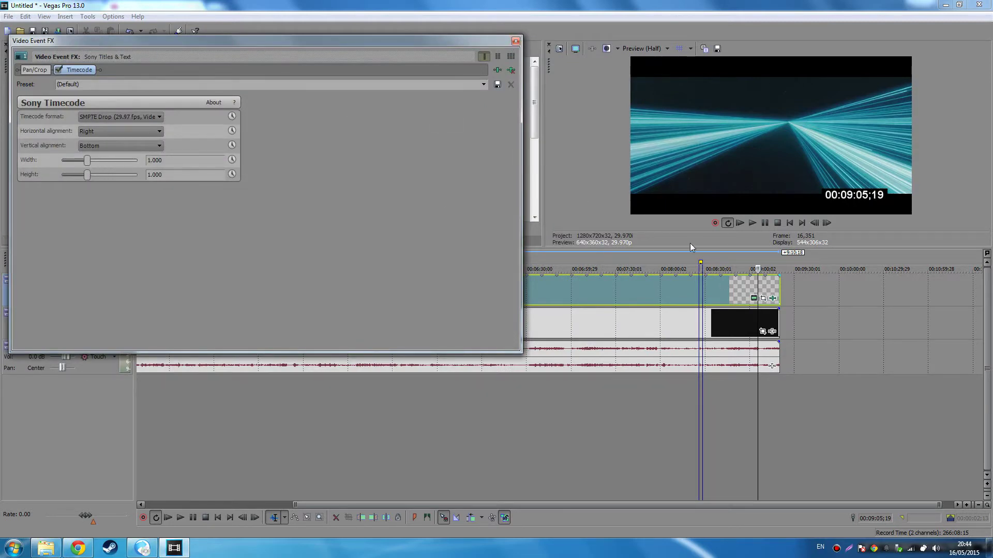
click(516, 41)
Step: Try shrinking the blank text event's pan/crop frame to about 739 × 403, centred near X 641, Y 519
click(764, 298)
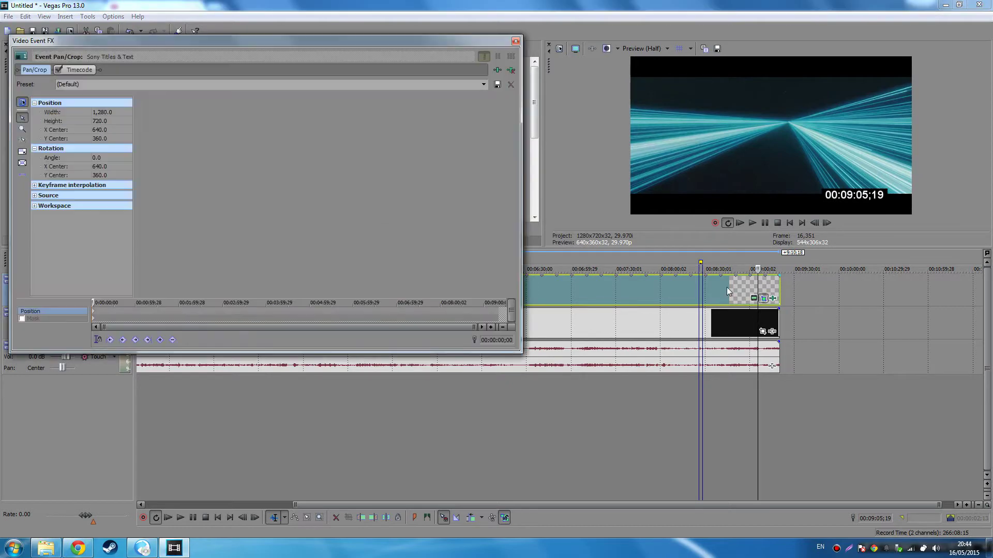
drag(380, 180, 427, 219)
drag(258, 139, 345, 190)
drag(411, 207, 339, 207)
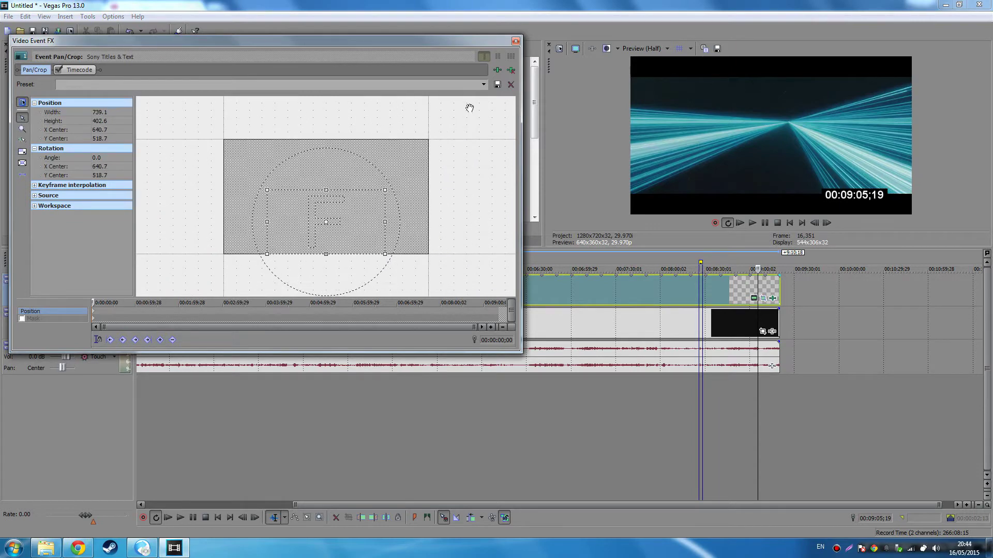
click(515, 40)
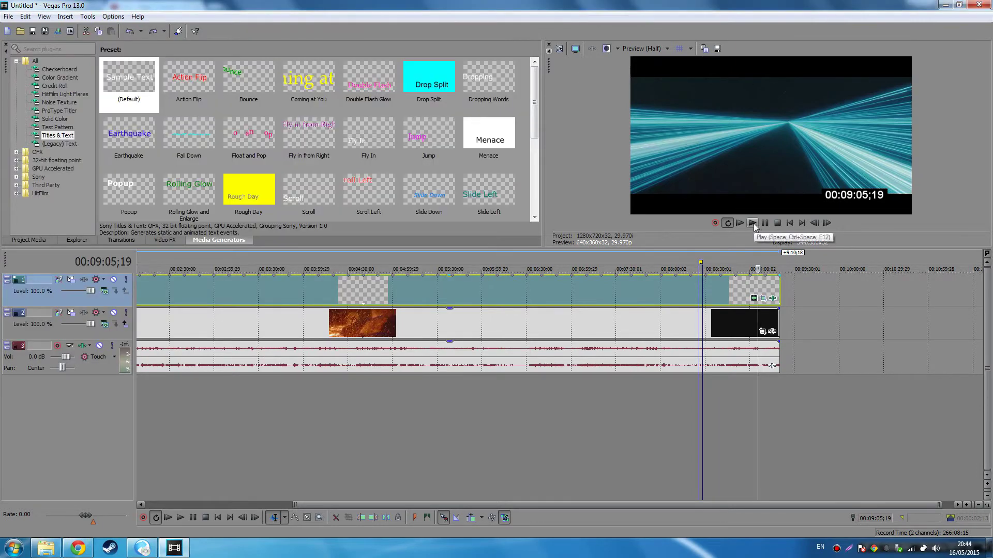
Step: Set the Timecode effect's horizontal alignment to Right and its vertical alignment to Top on the text event
double_click(768, 297)
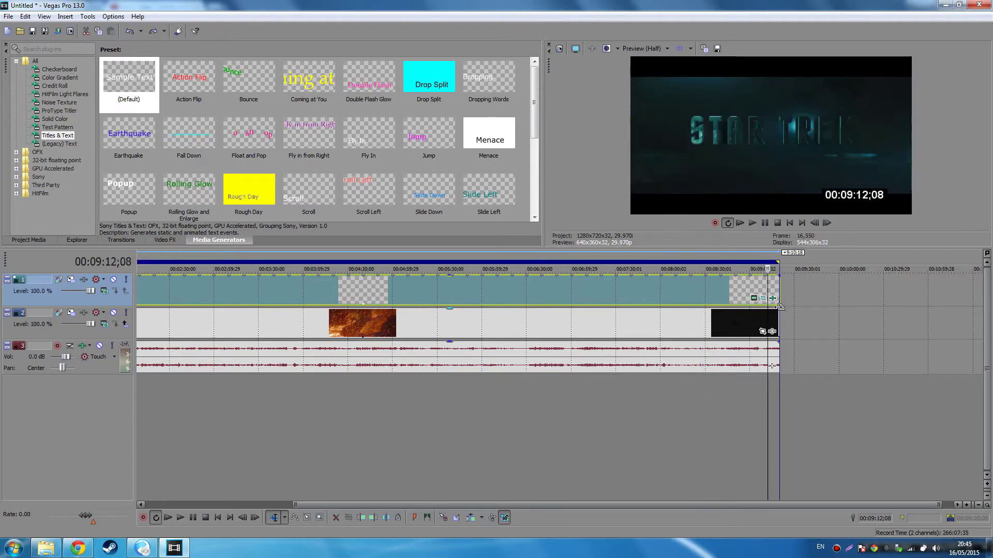
click(772, 298)
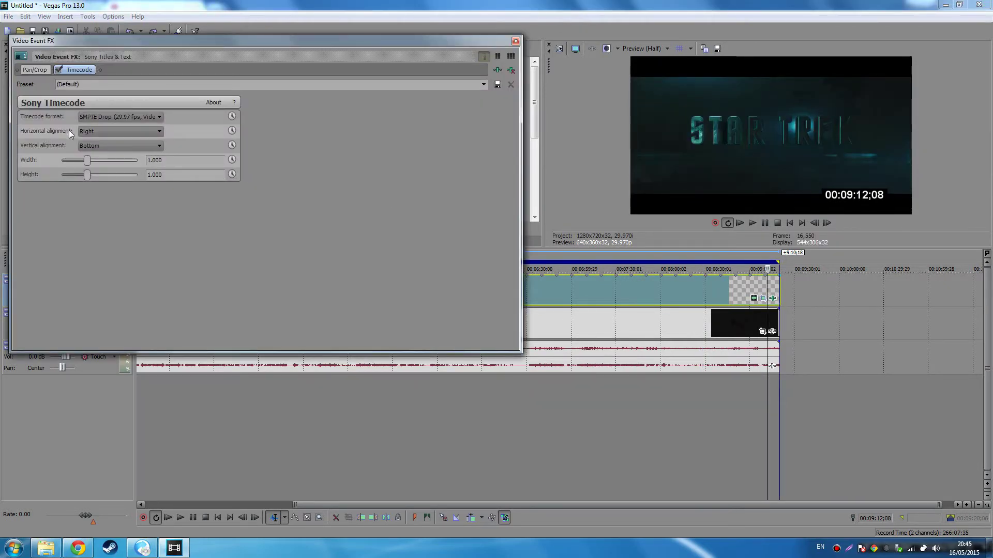
click(120, 131)
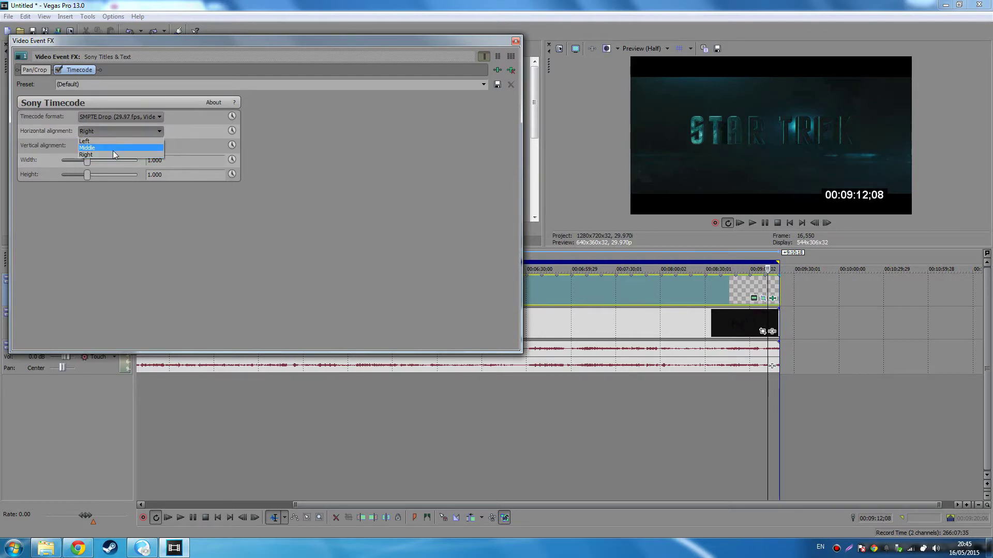
click(112, 154)
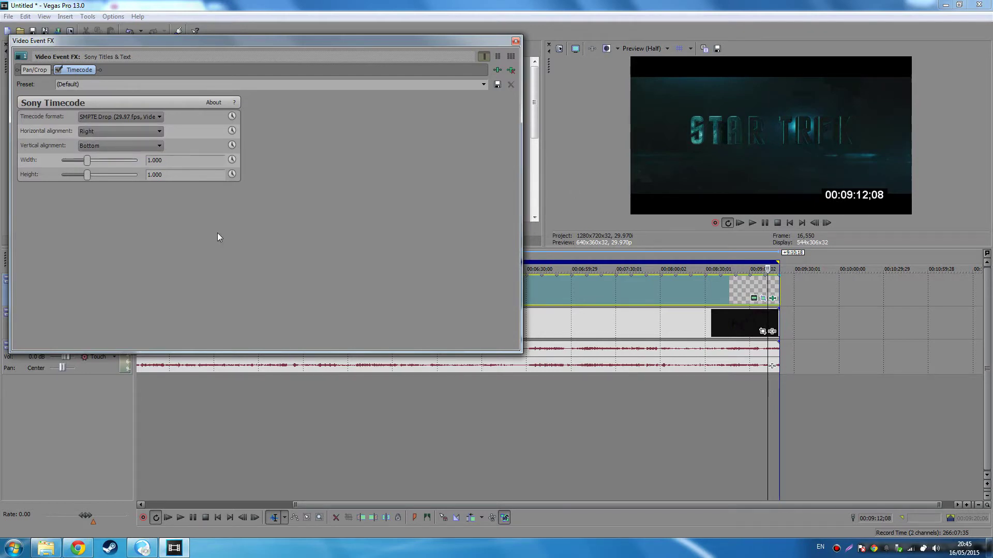
click(100, 144)
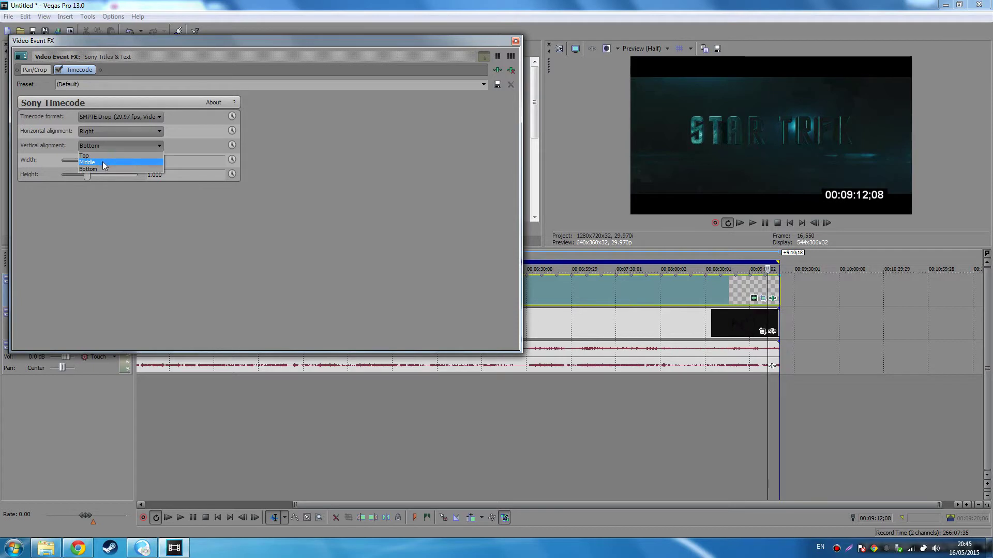
click(102, 156)
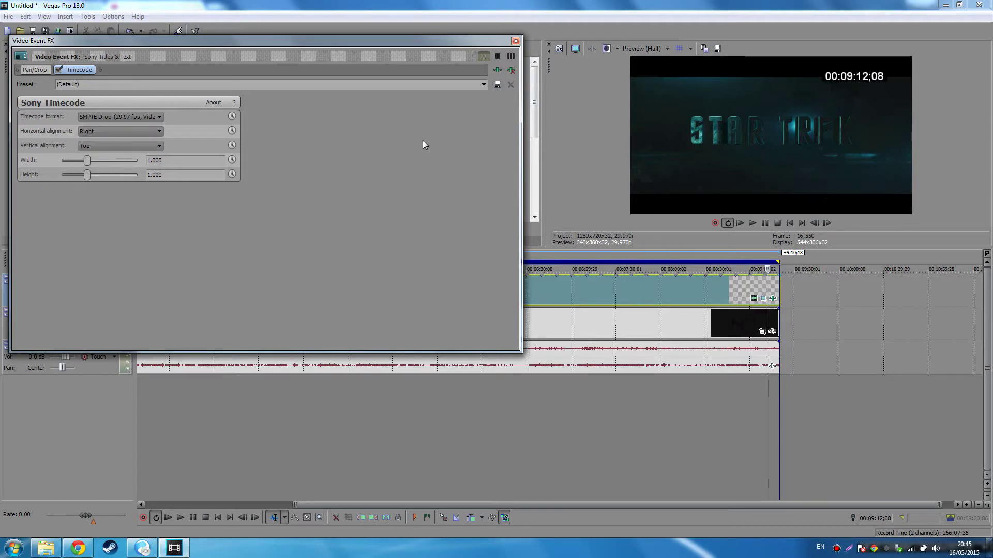
Step: Review the timecode formats and enlarge the timecode to a width of about 1.561 and height of about 1.520
click(119, 117)
click(118, 142)
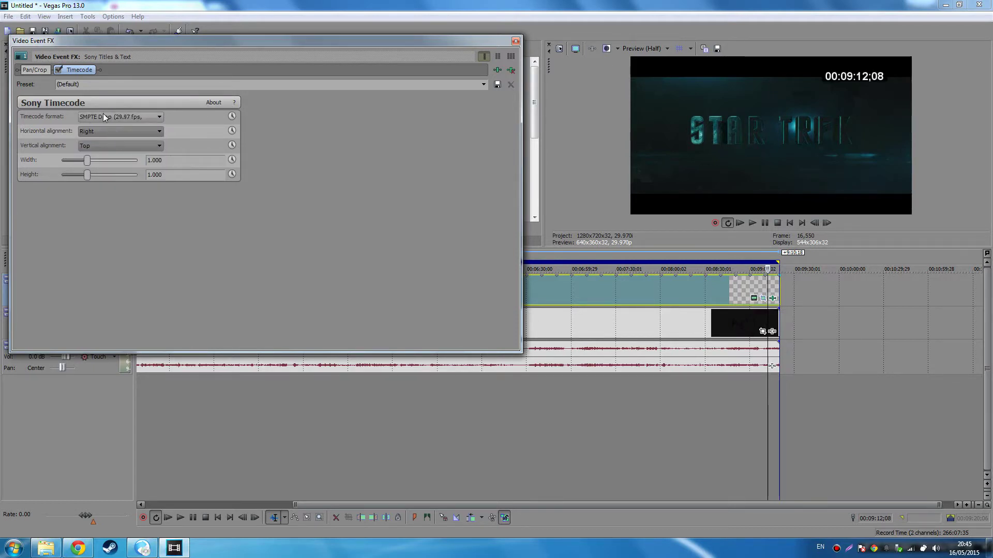
click(104, 117)
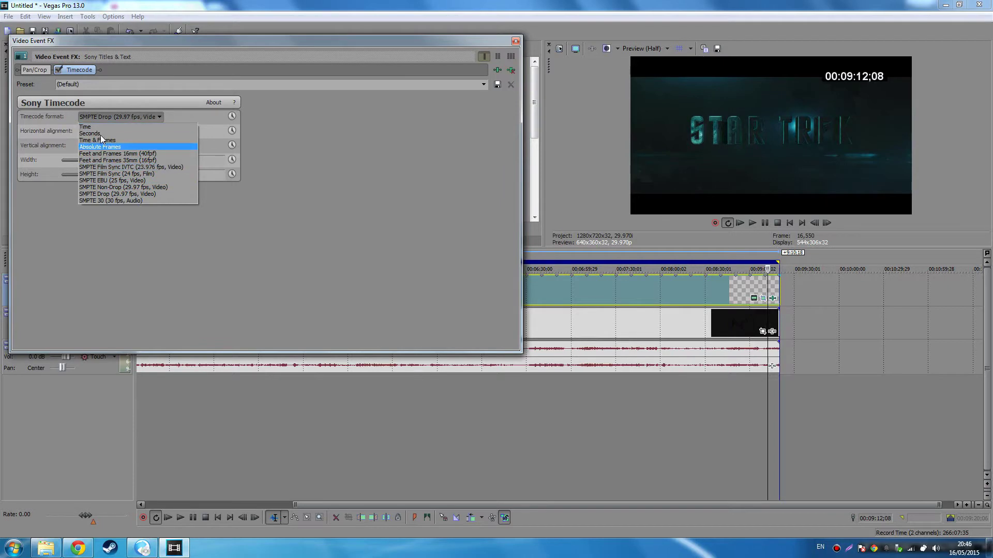
click(108, 114)
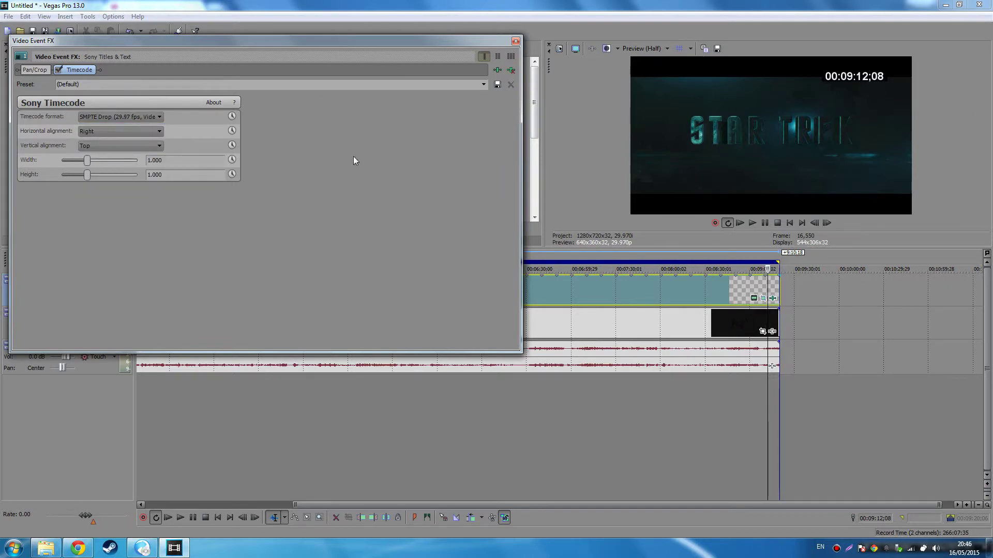
drag(87, 162, 116, 176)
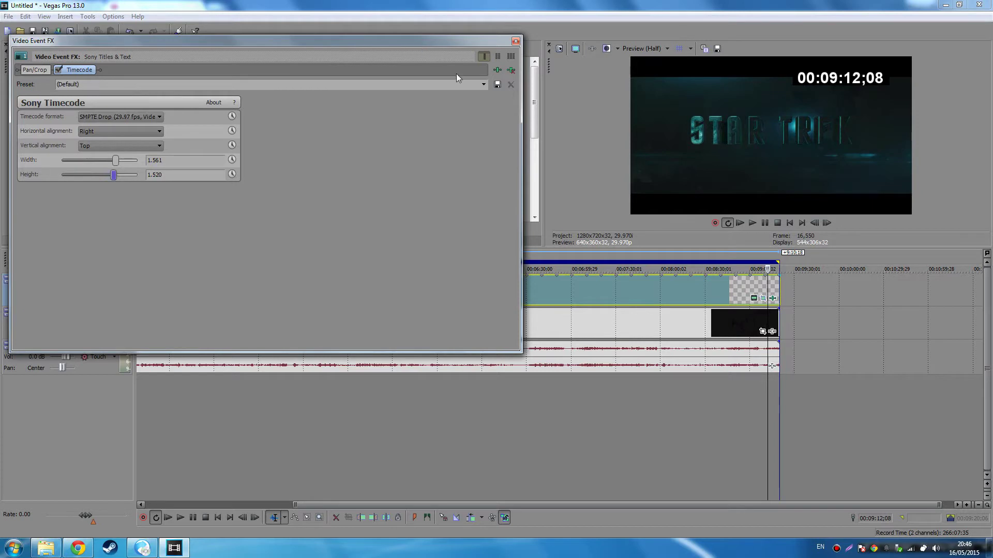
Step: Apply the SMPTE Non-Drop (29.97 fps) preset to the timecode and try the Absolute Frames, Seconds and Time formats
click(481, 87)
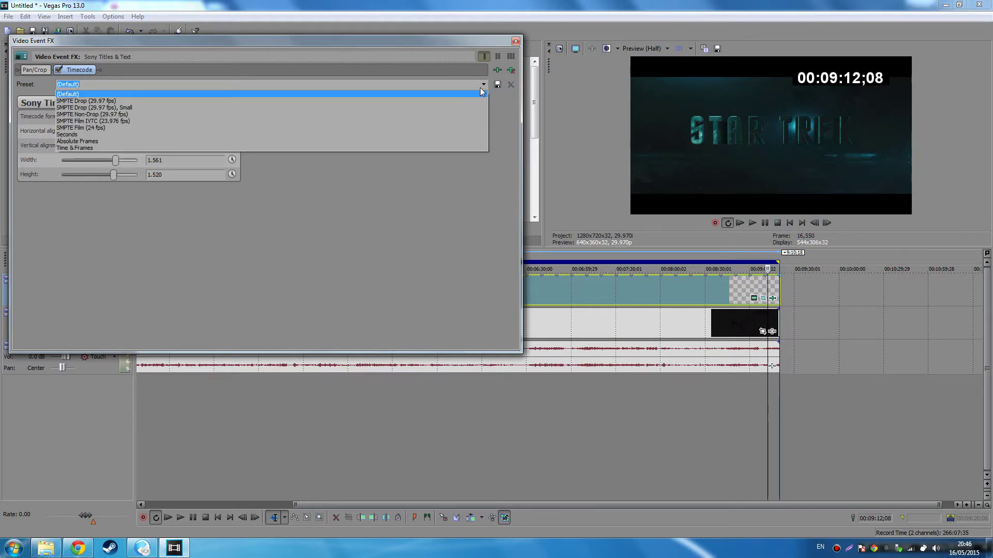
click(481, 87)
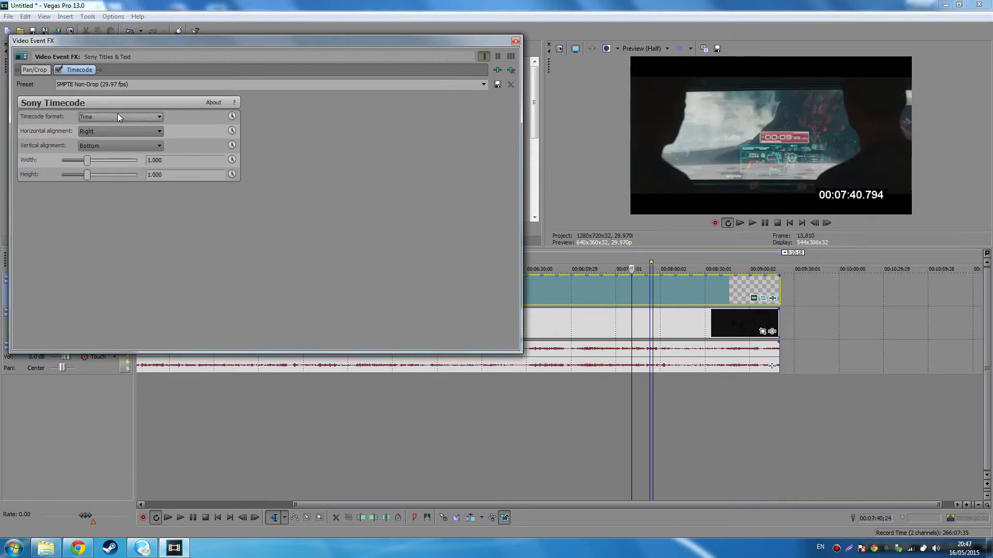
click(121, 117)
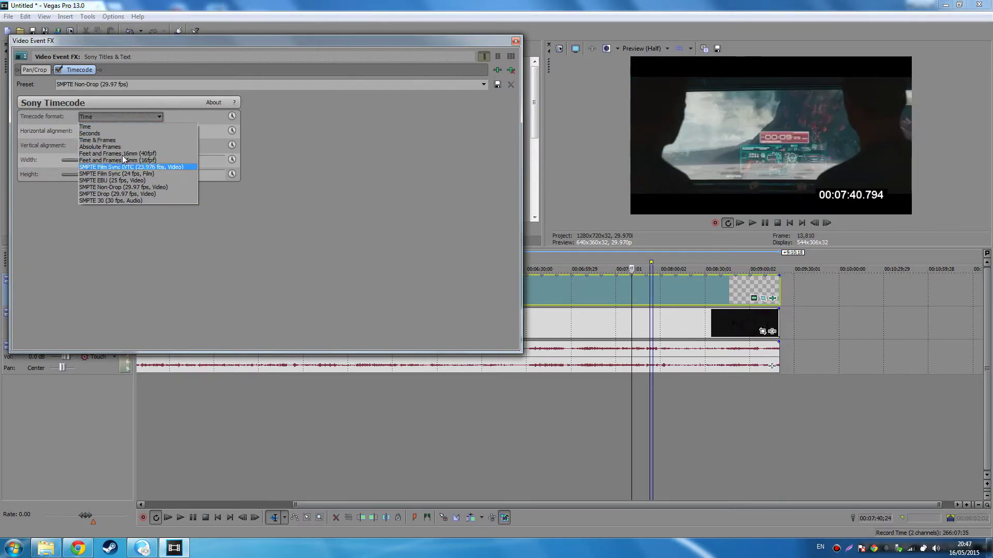
click(115, 147)
click(116, 118)
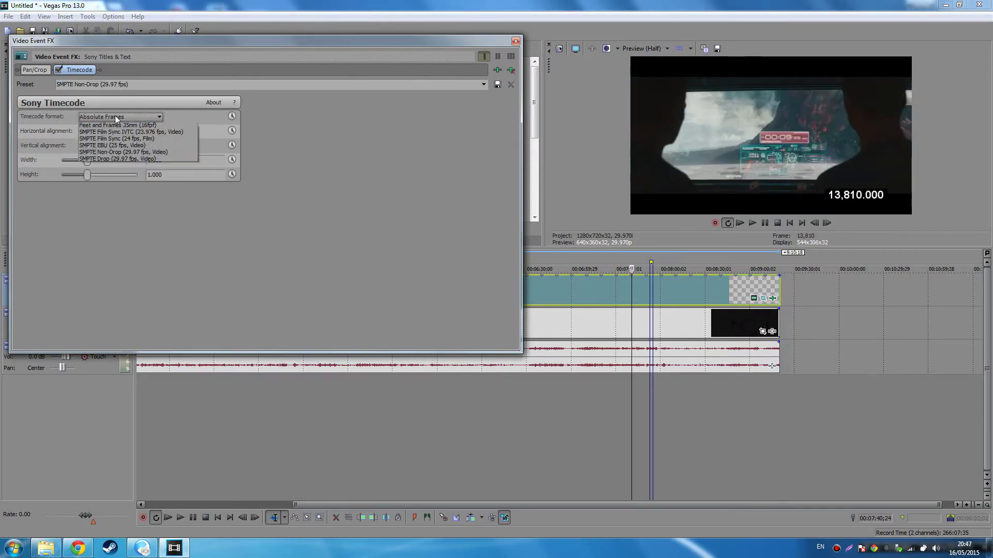
click(103, 134)
click(109, 117)
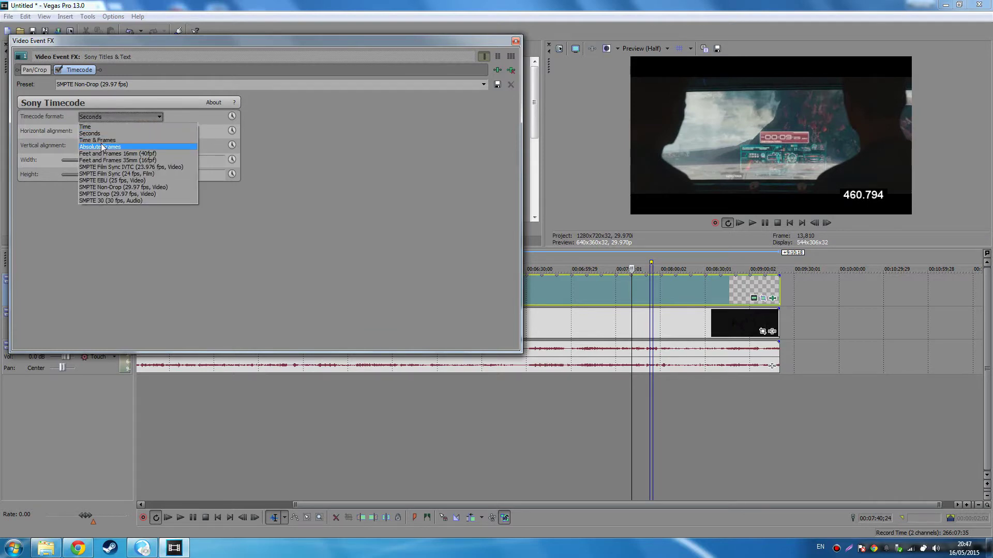
click(103, 128)
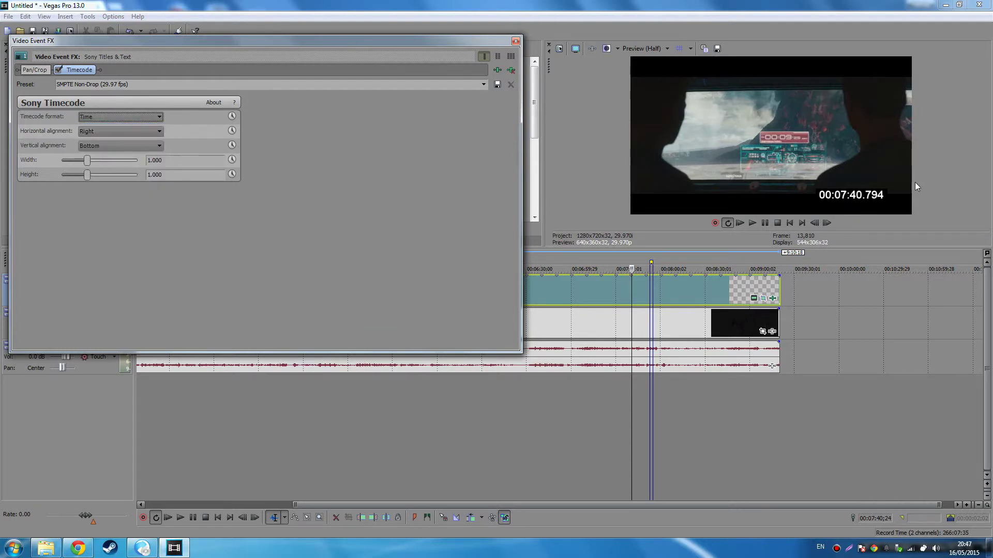
Step: Set the timecode format to SMPTE 30 (30 fps, Audio), vertical alignment to Top, width to about 1.408 and height to about 1.194
click(96, 116)
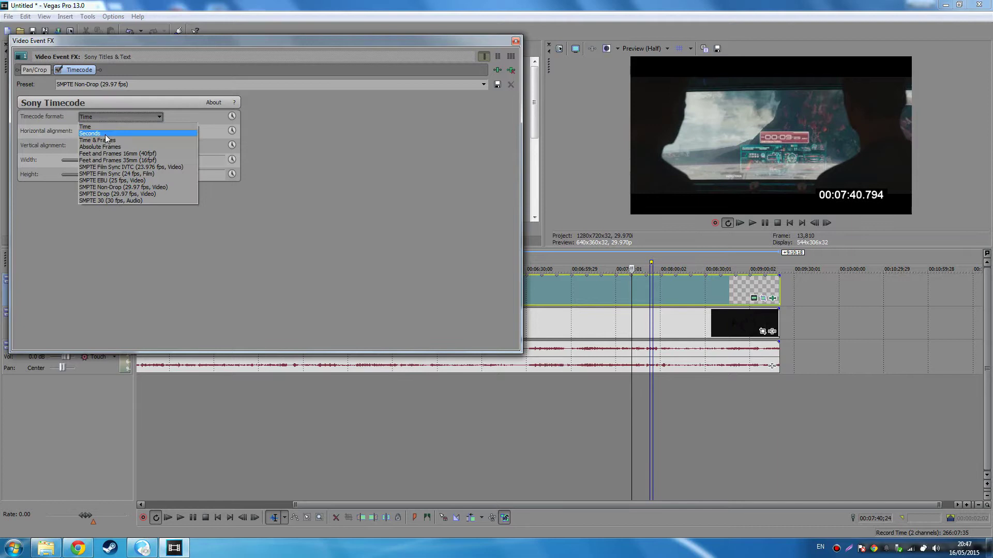
click(116, 203)
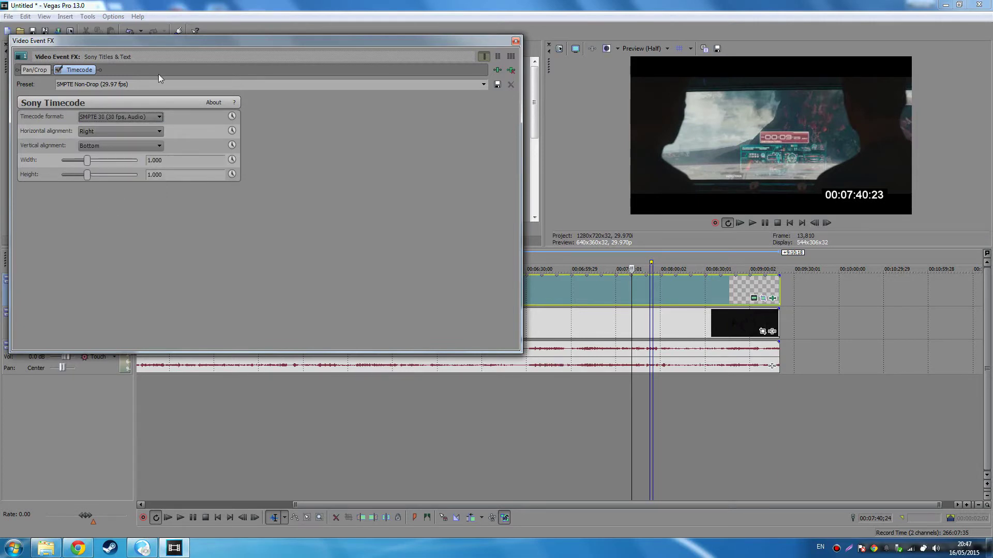
click(108, 146)
click(108, 161)
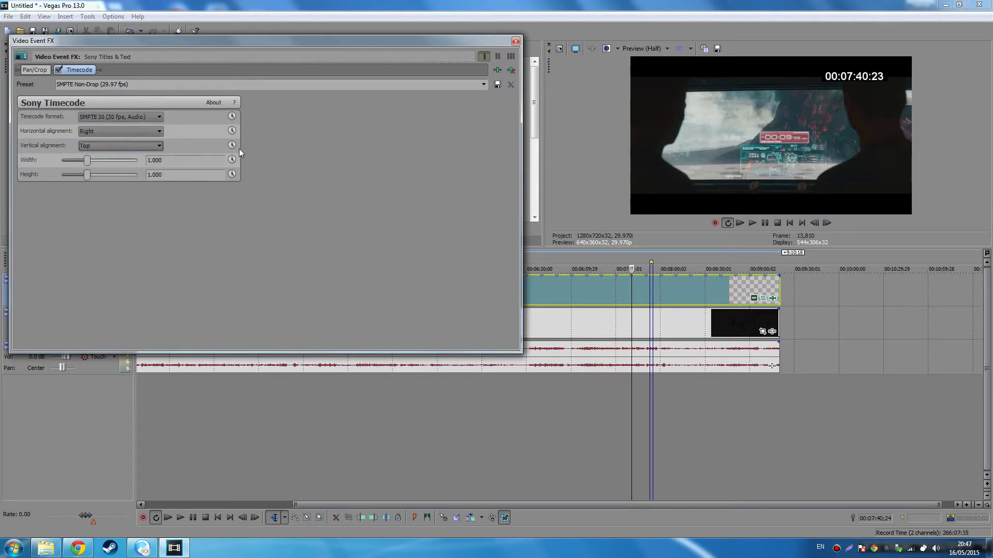
click(99, 160)
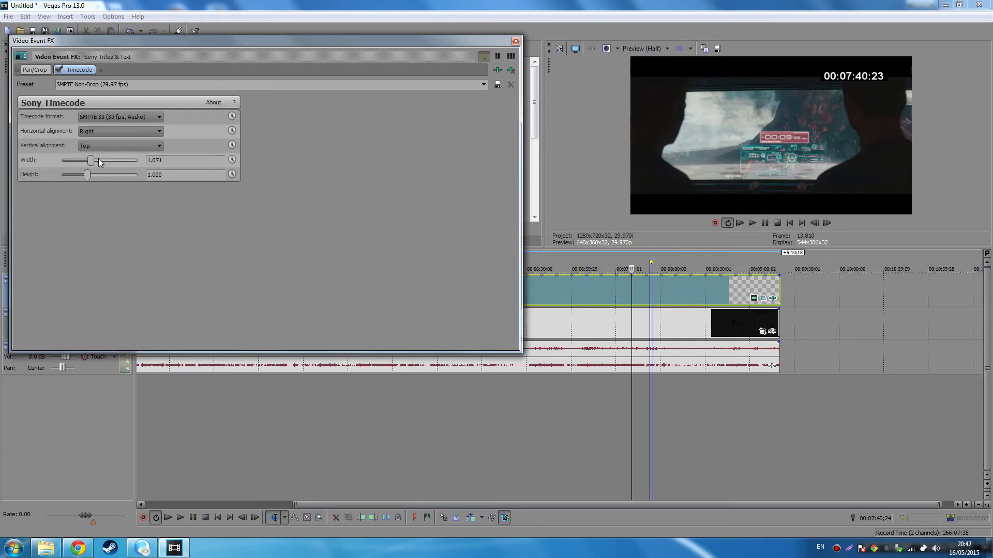
mouse_move(91, 162)
mouse_down()
mouse_move(118, 162)
mouse_move(102, 162)
mouse_move(97, 176)
mouse_up()
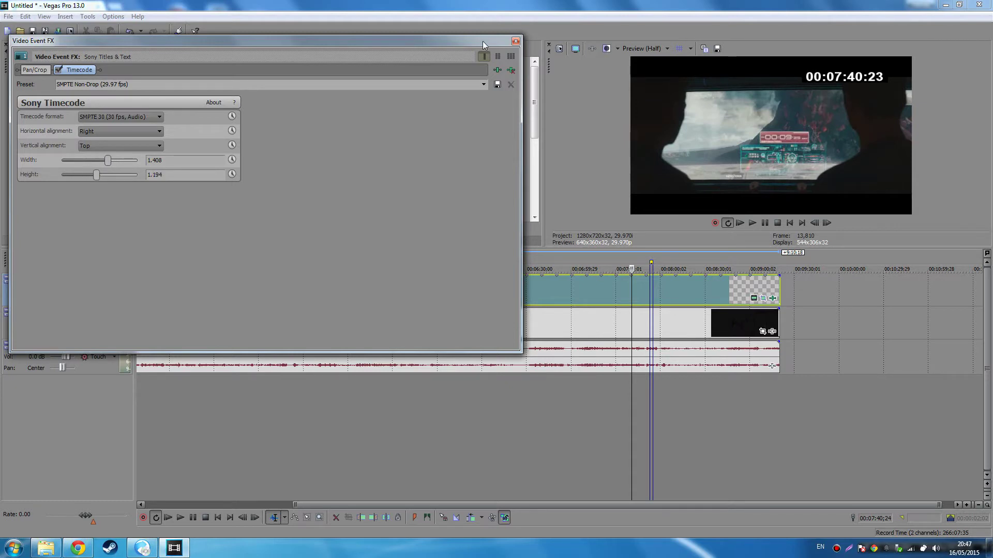
click(515, 42)
Step: Shift the movie clip's pan/crop frame to a centre of about X 653.4, Y 237.2
click(762, 331)
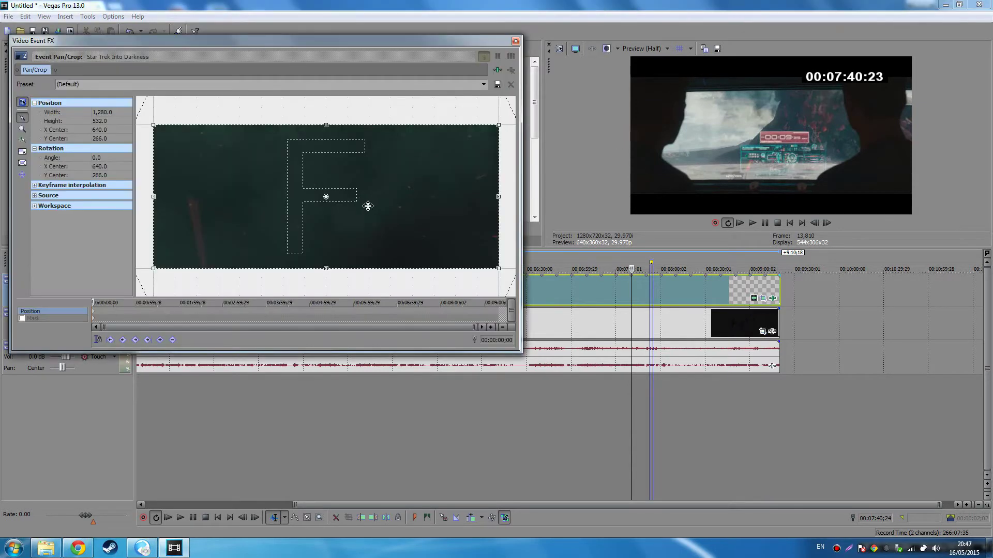
drag(369, 205, 374, 199)
click(515, 41)
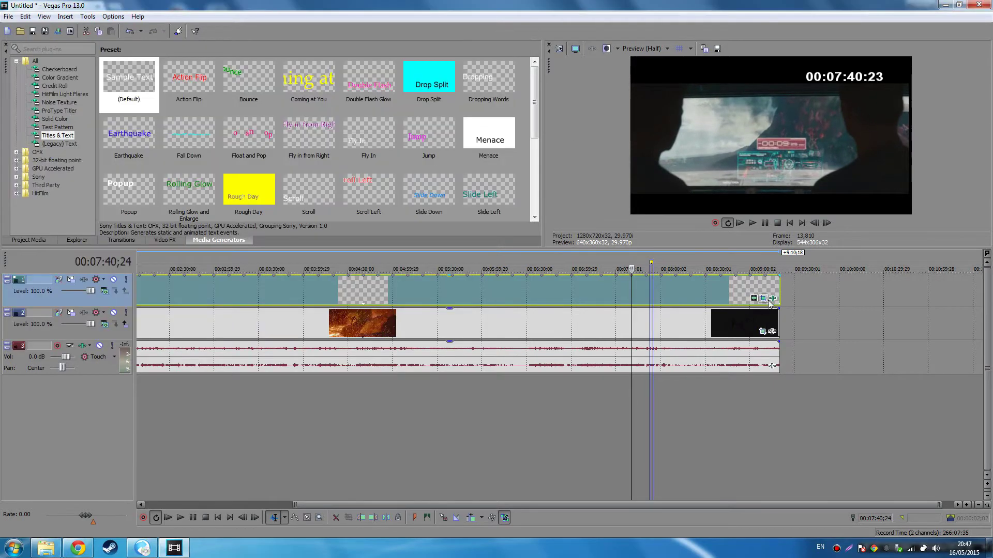
Step: Adjust the blank text event's pan/crop frame to about 1,030 × 707, centred near X 673, Y 366
click(763, 299)
mouse_move(393, 215)
mouse_down()
mouse_move(384, 187)
mouse_move(421, 217)
mouse_move(411, 220)
mouse_up()
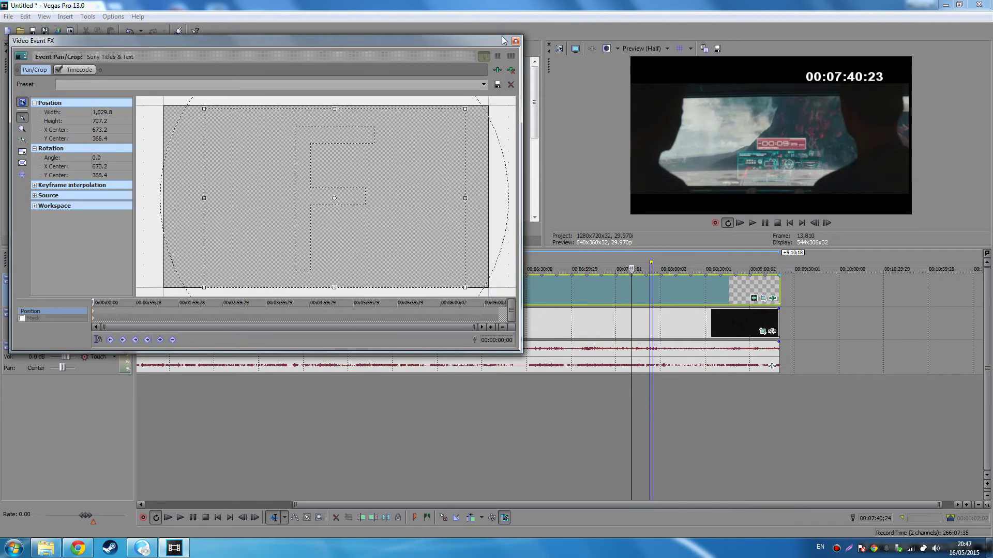
click(516, 42)
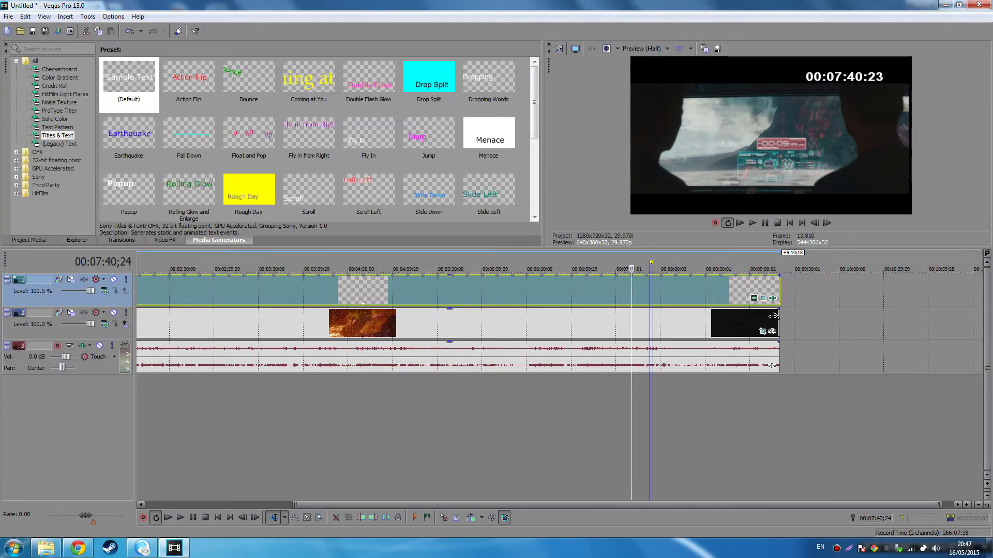
Step: Recentre the movie clip's pan/crop frame horizontally at X 640 with its Y centre at about 233.4
click(762, 331)
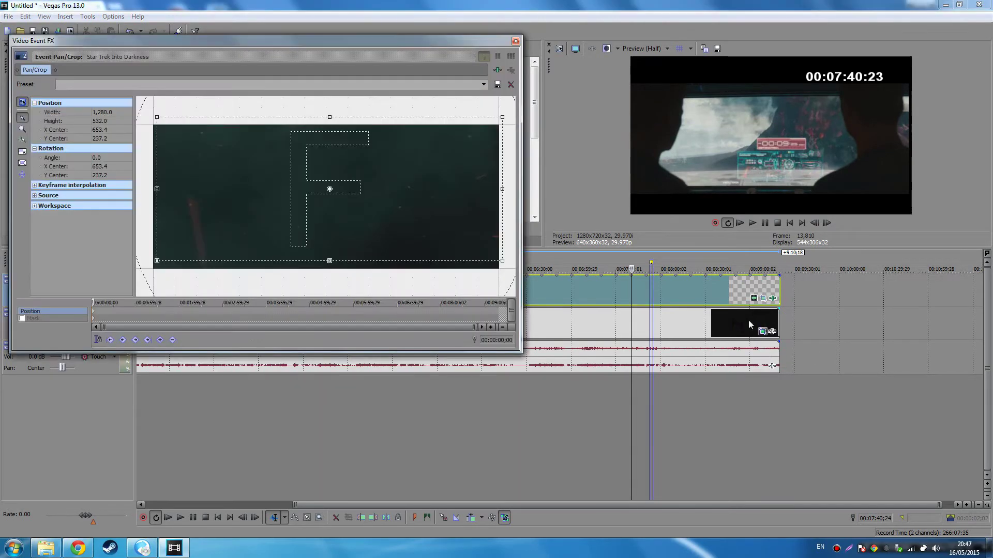
drag(444, 229, 441, 227)
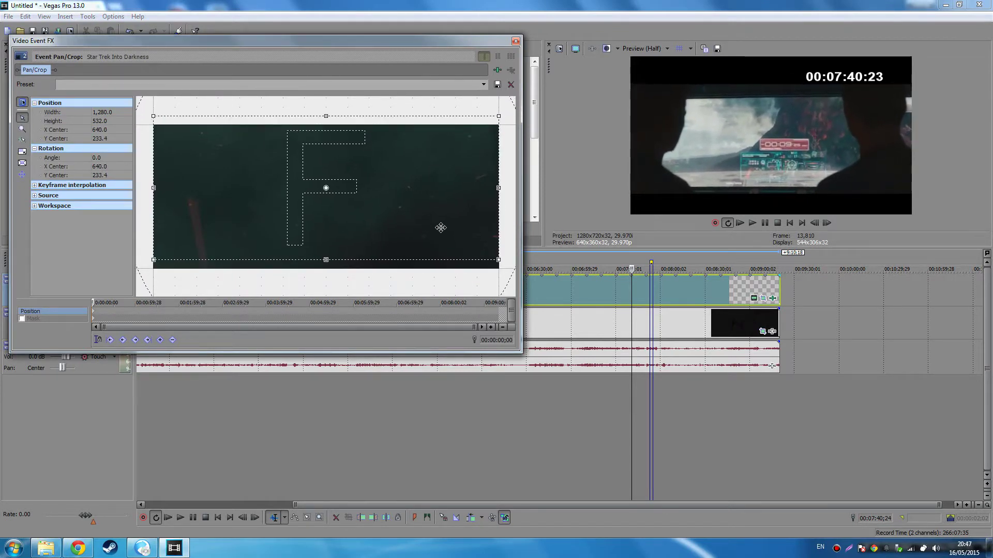
click(516, 41)
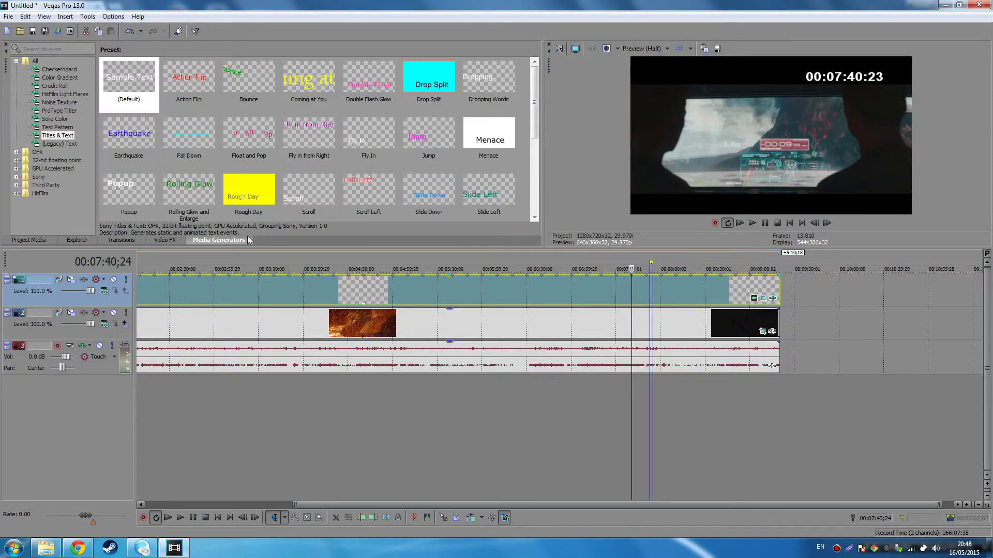
Step: Lower the volume of the movie's audio track to -Inf
click(183, 264)
drag(66, 357, 51, 357)
Step: Play the movie from several points along the timeline to check the timecode overlay up to the closing scene
click(310, 265)
key(space)
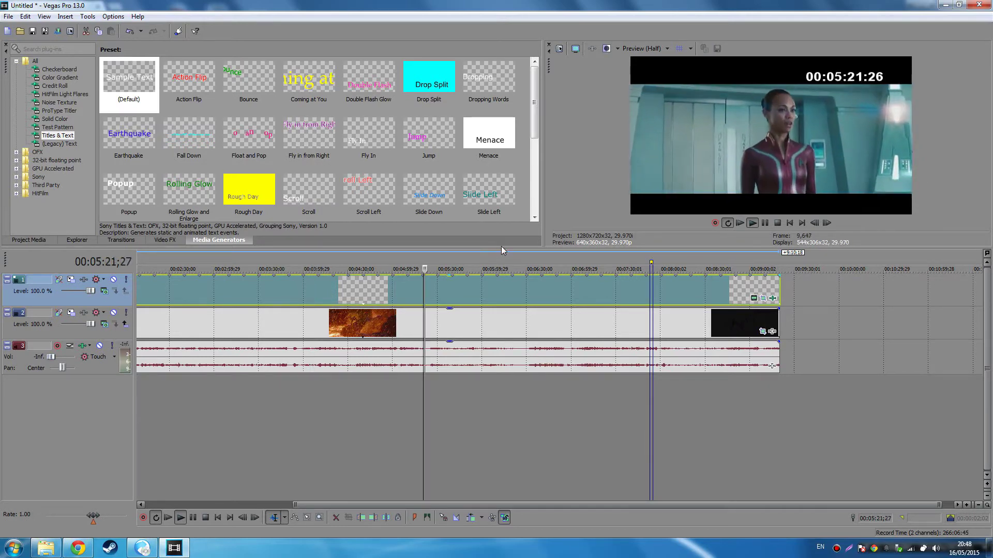
drag(592, 262, 661, 263)
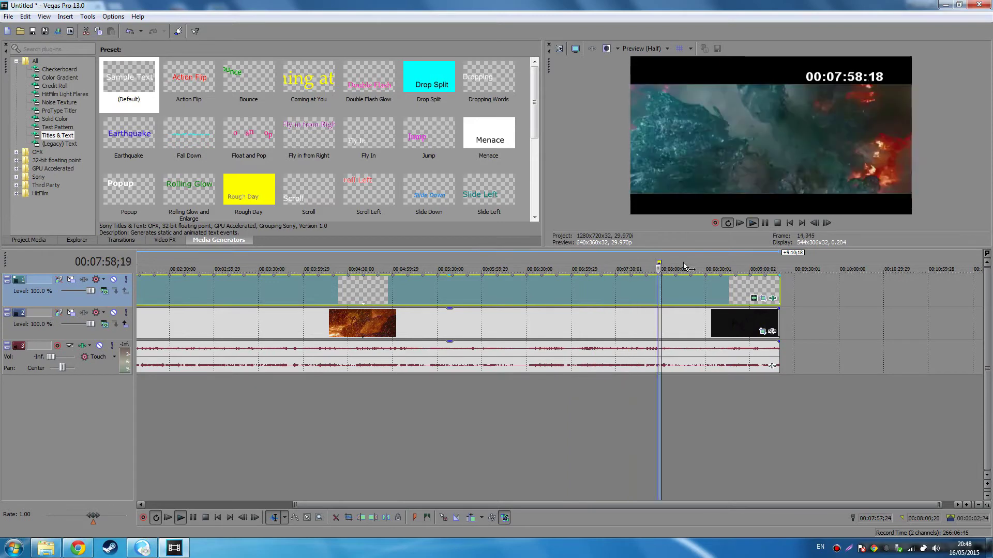
click(684, 264)
click(709, 264)
click(729, 264)
click(746, 264)
click(754, 265)
key(space)
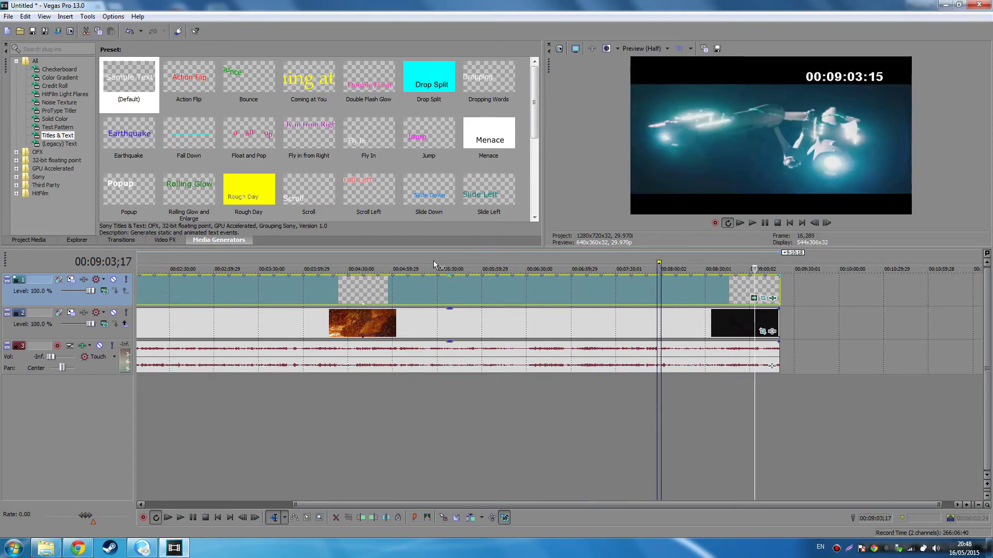
click(144, 269)
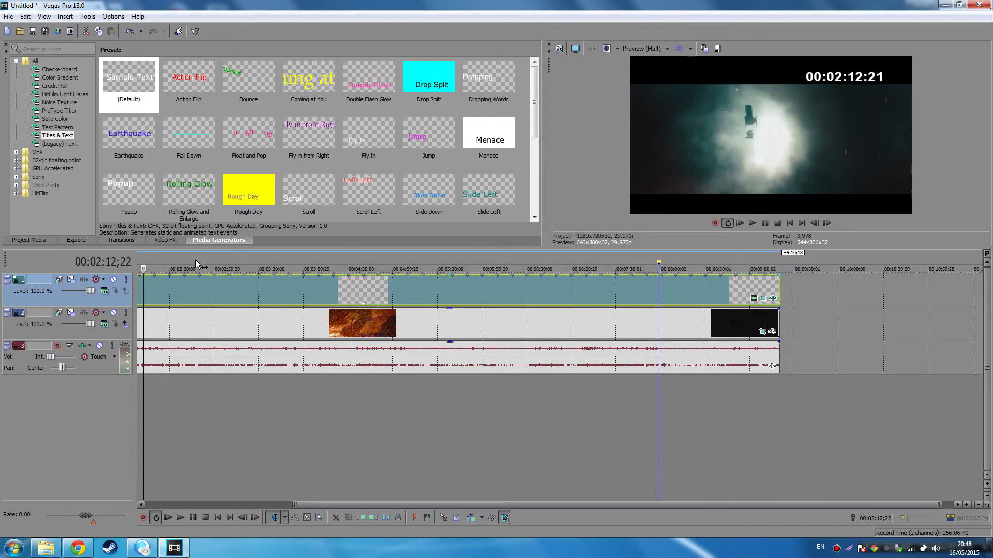
Step: Launch Audacity and dismiss its welcome dialog
key(super)
key(super)
key(super)
text(auda)
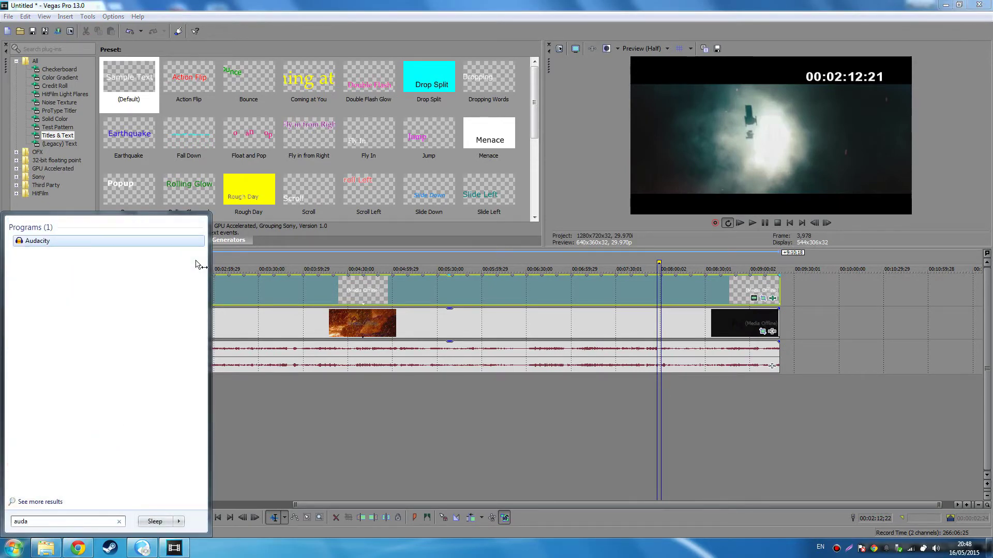
key(Return)
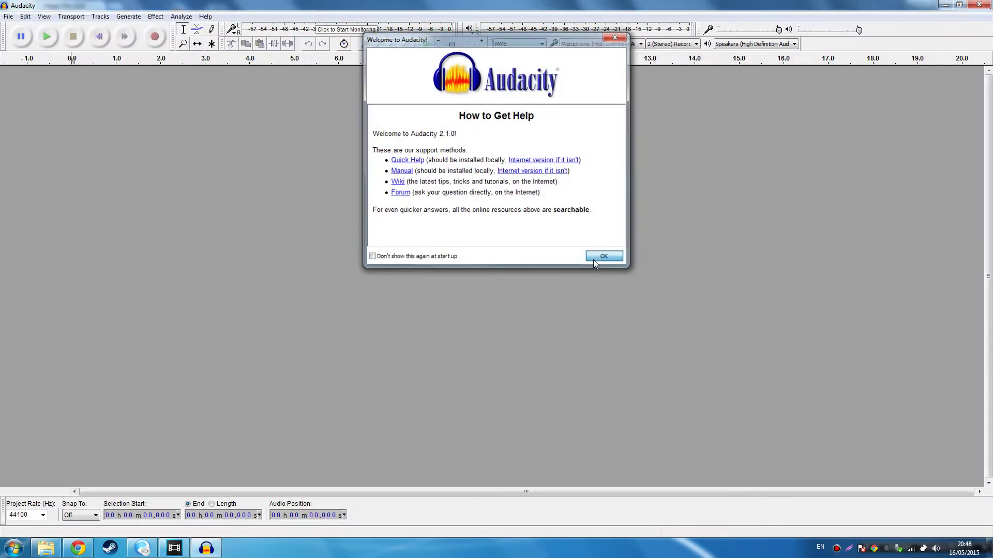
click(596, 258)
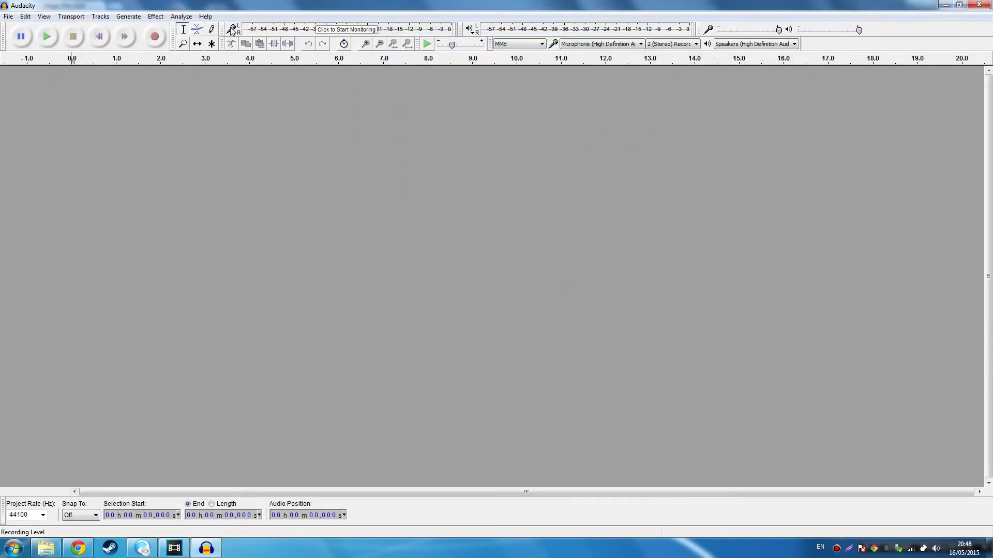
Step: Record a short stereo microphone clip about 2.4 seconds long
click(155, 37)
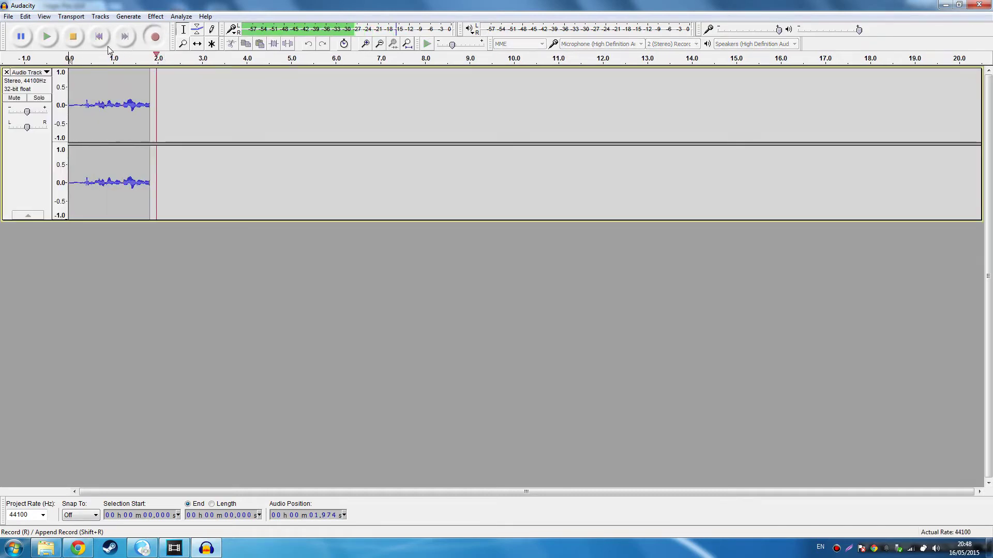
click(73, 36)
key(space)
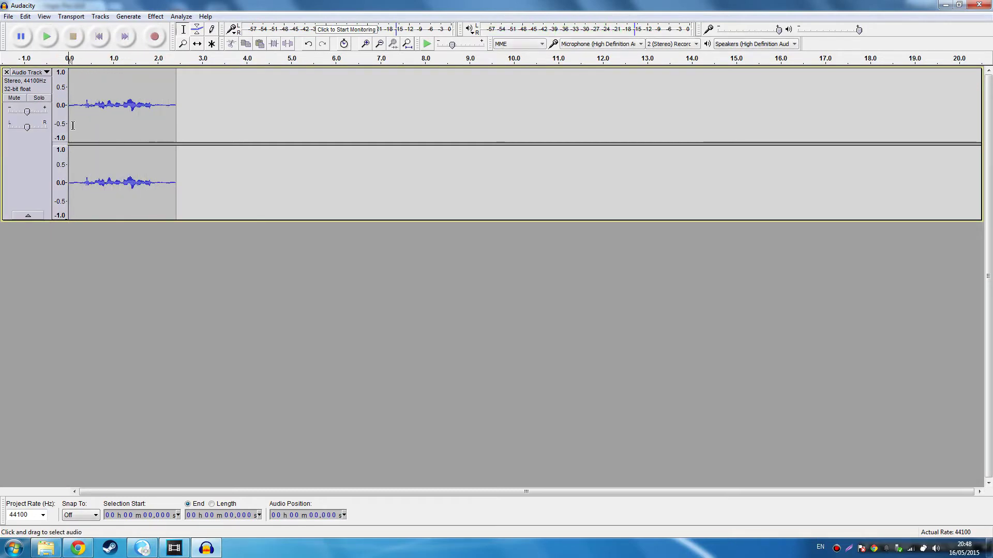
Step: Capture a noise profile from the silent first 0.255 seconds of the recording
drag(69, 103, 80, 103)
key(space)
click(155, 16)
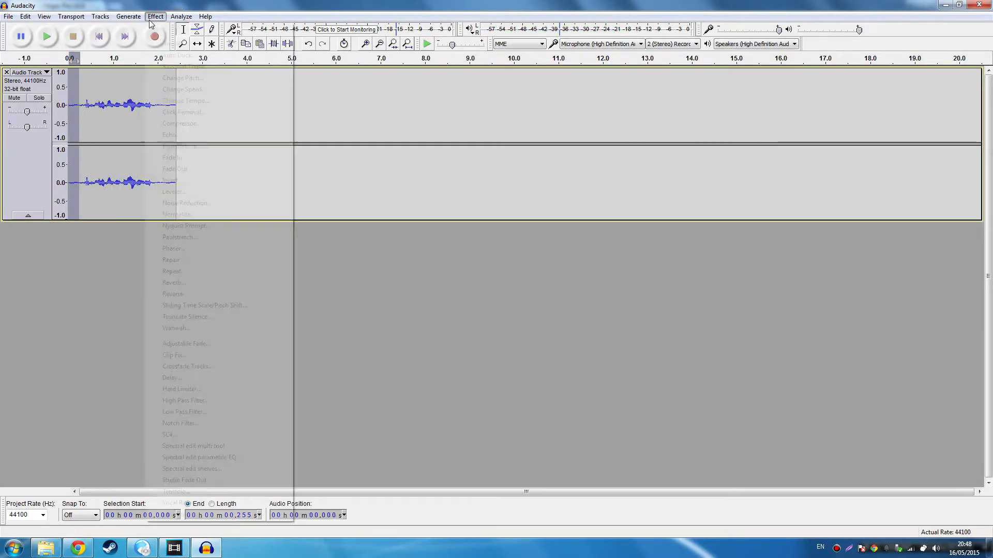
click(207, 202)
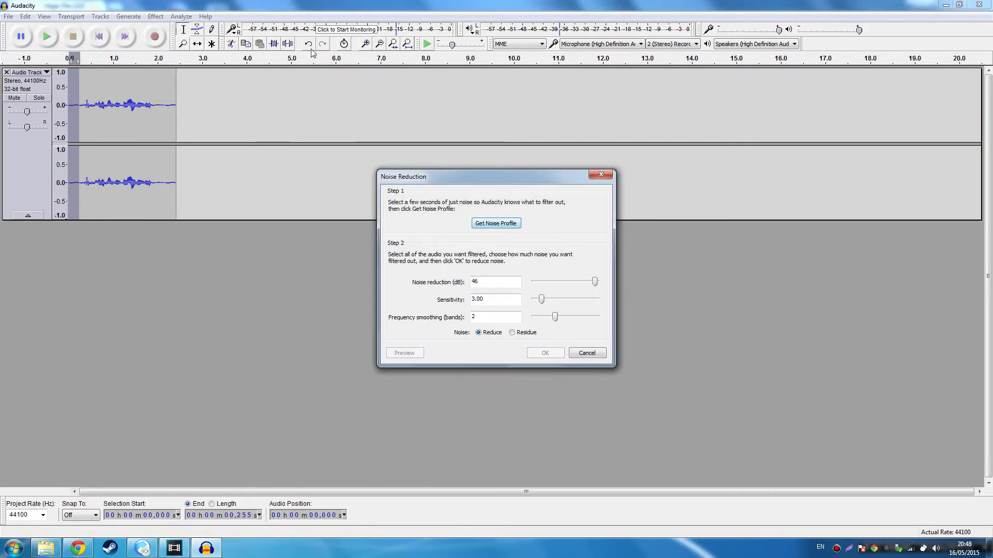
click(495, 223)
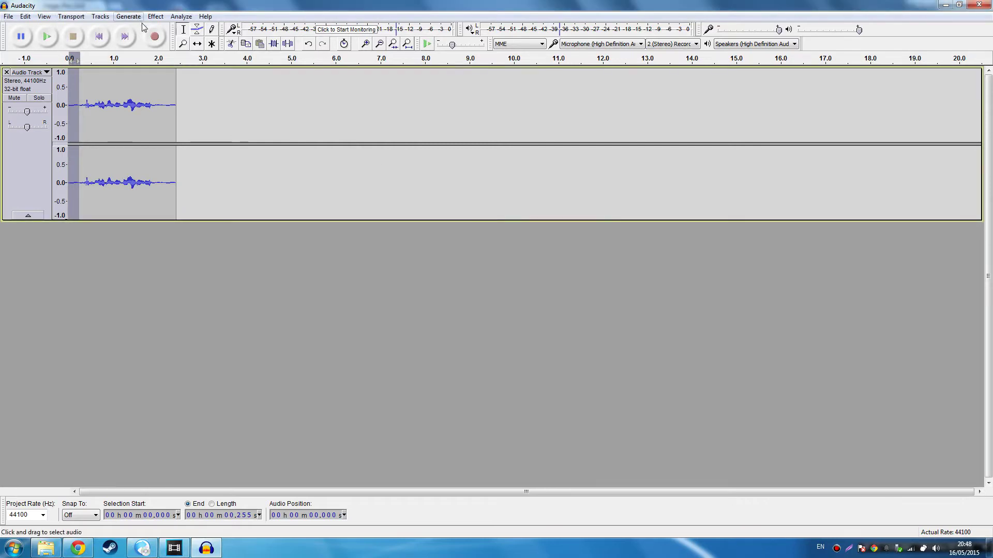
Step: Apply Noise Reduction to the whole recording with 46 dB reduction, sensitivity 3.00 and 2 smoothing bands, and play the clip
key(ctrl+a)
click(155, 16)
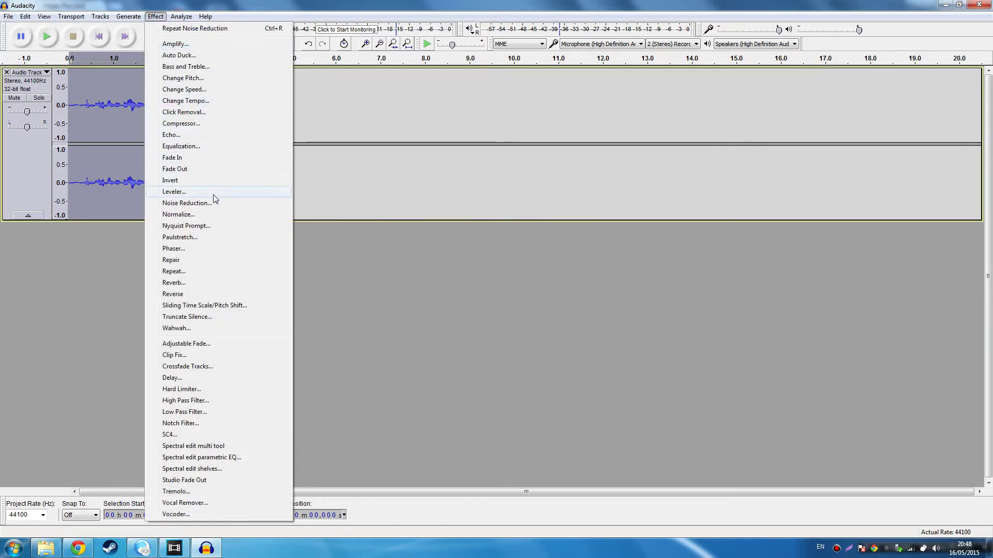
click(214, 202)
click(404, 353)
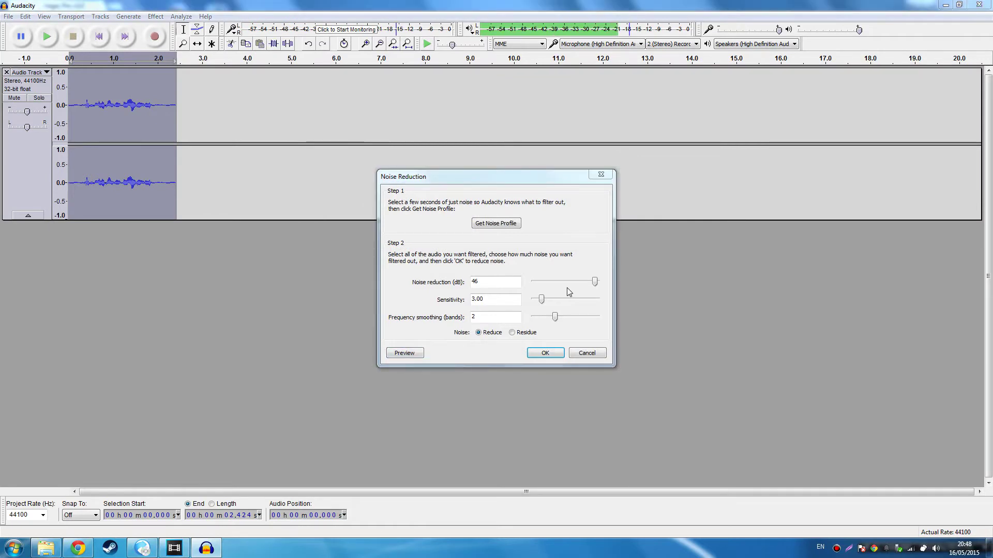
click(545, 353)
key(space)
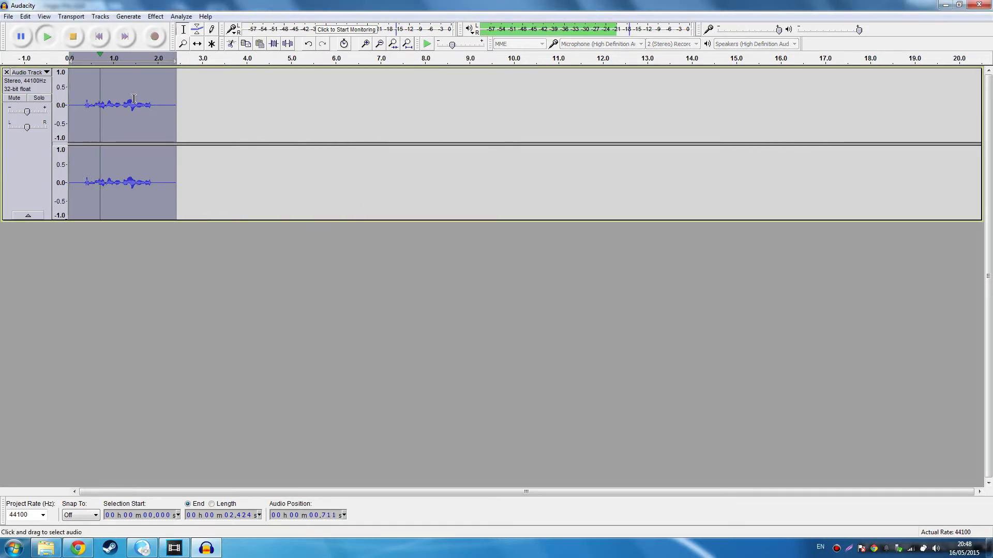
Step: Trim the recording's silence by deleting the tail after about 2.055 seconds, the first 0.372 seconds and the leftover end past 1.567 seconds
drag(161, 129, 246, 151)
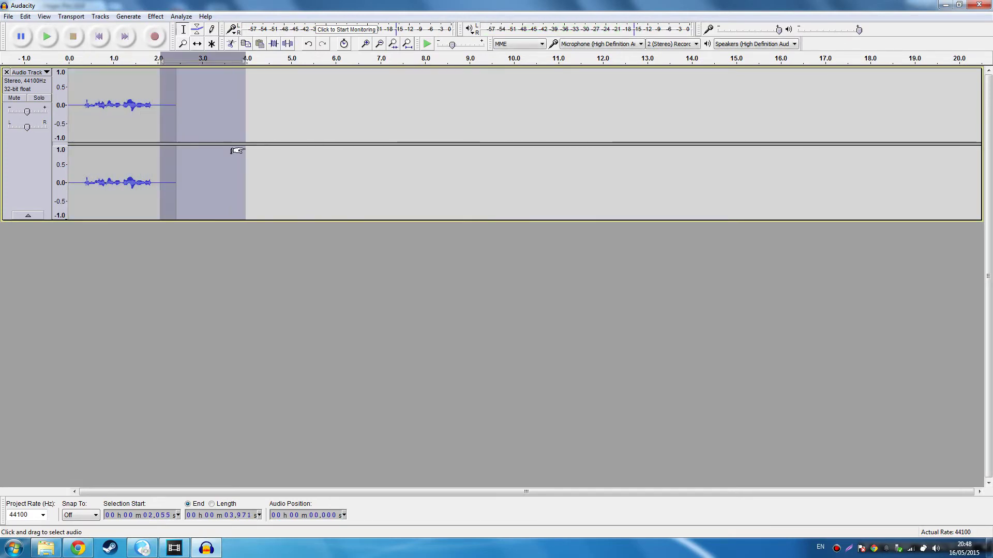
key(Delete)
drag(84, 120, 67, 121)
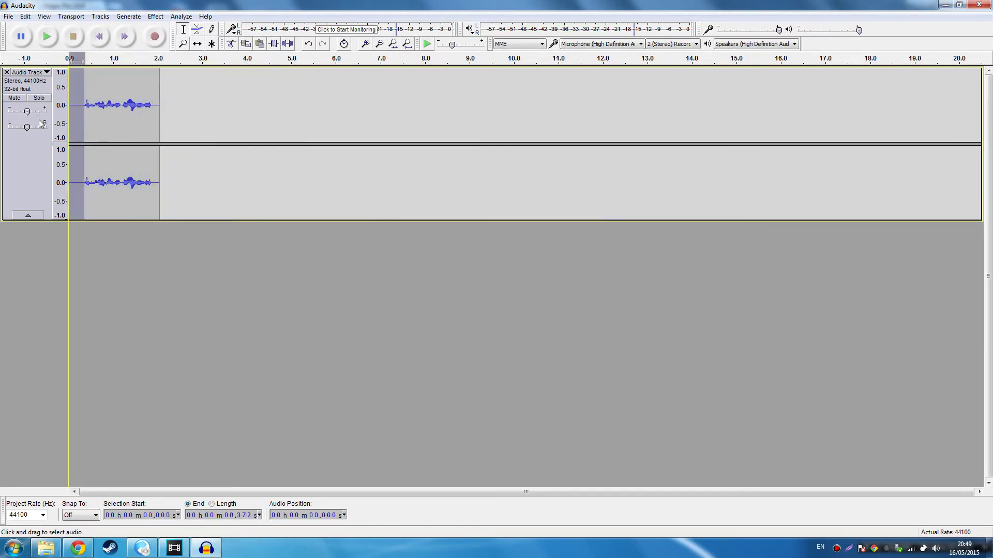
key(space)
key(Delete)
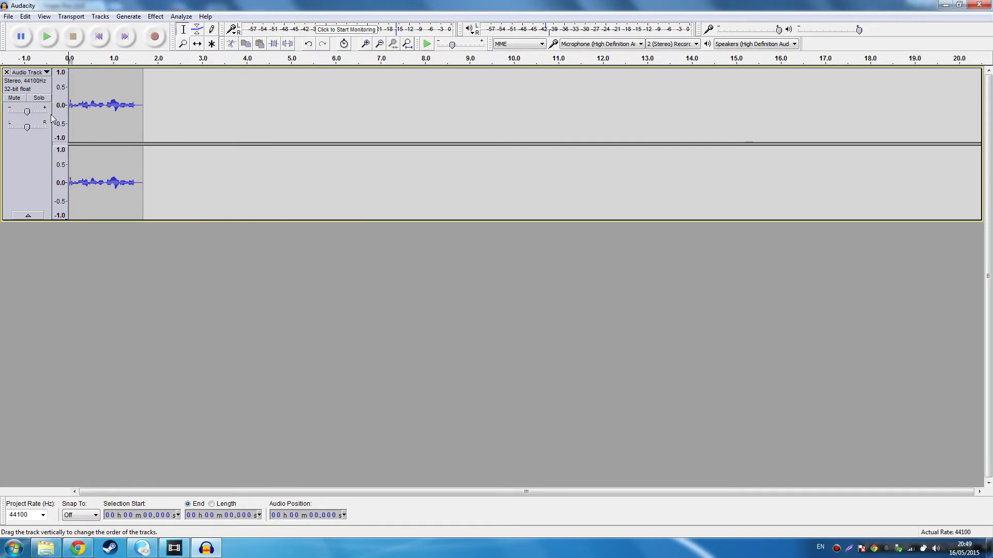
mouse_move(139, 124)
mouse_down()
mouse_move(159, 133)
mouse_move(139, 134)
mouse_up()
Step: Export the recording as the 16-bit PCM WAV file Sin_1 in the Documents library's Project folder, leaving the metadata blank
click(8, 16)
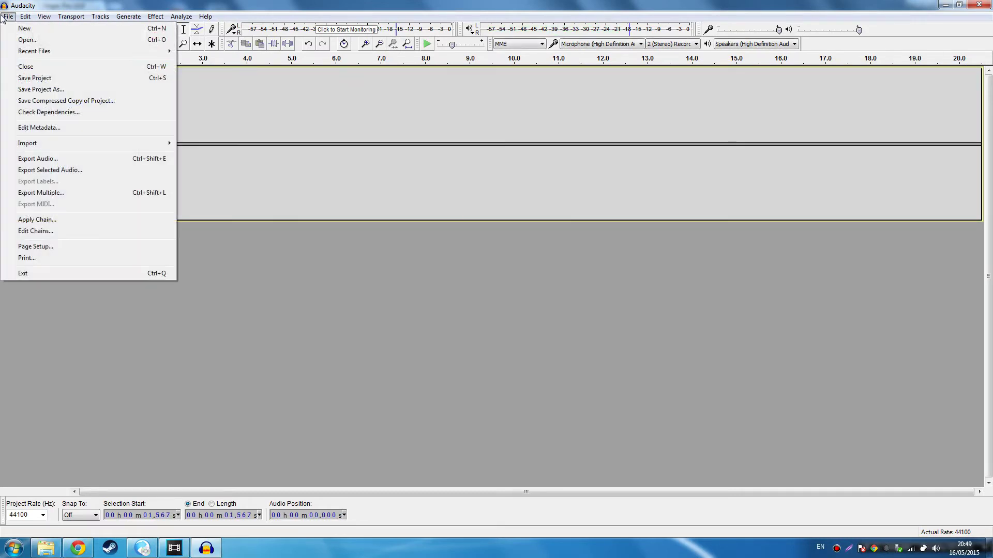
click(49, 159)
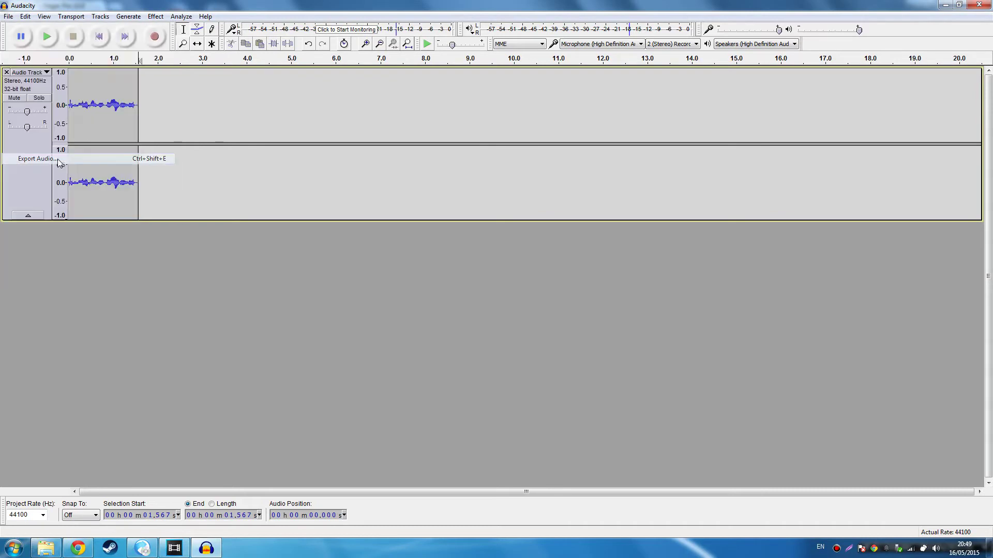
click(30, 133)
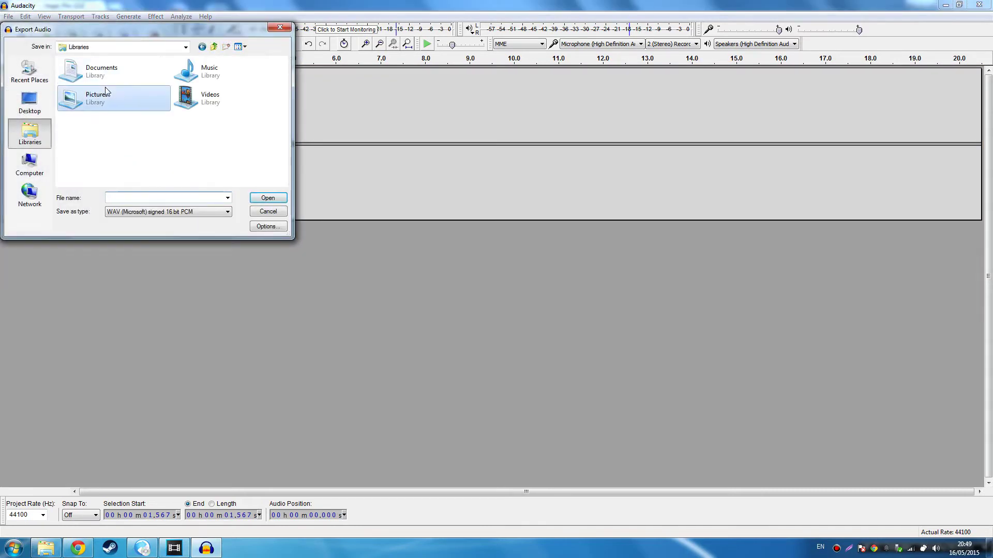
double_click(105, 86)
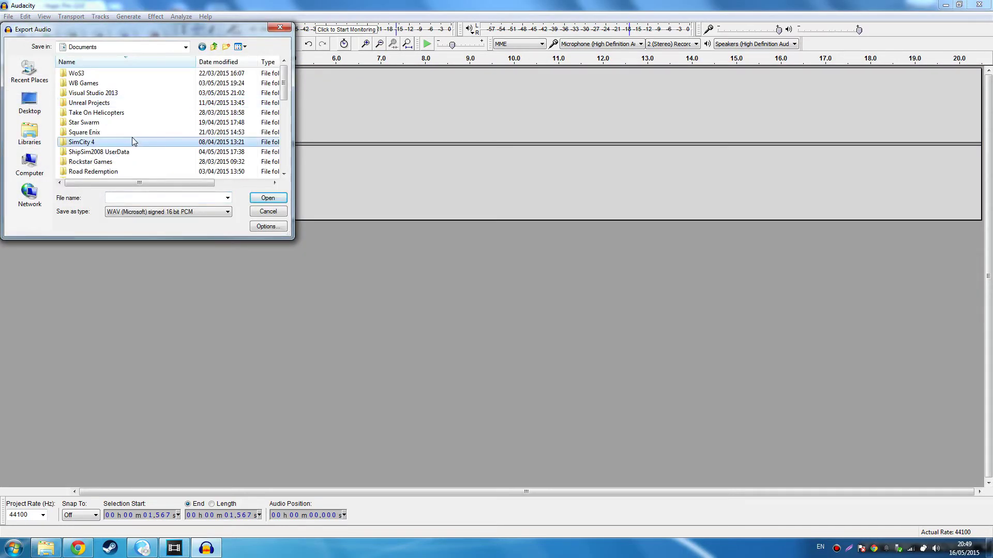
scroll(132, 137, down, 3)
key(Return)
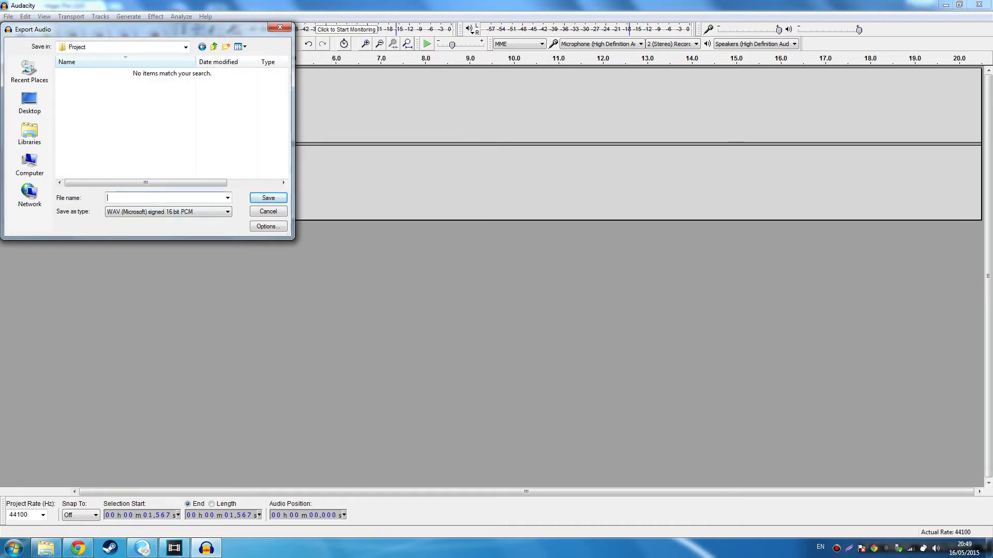
text(Sin_1)
key(Return)
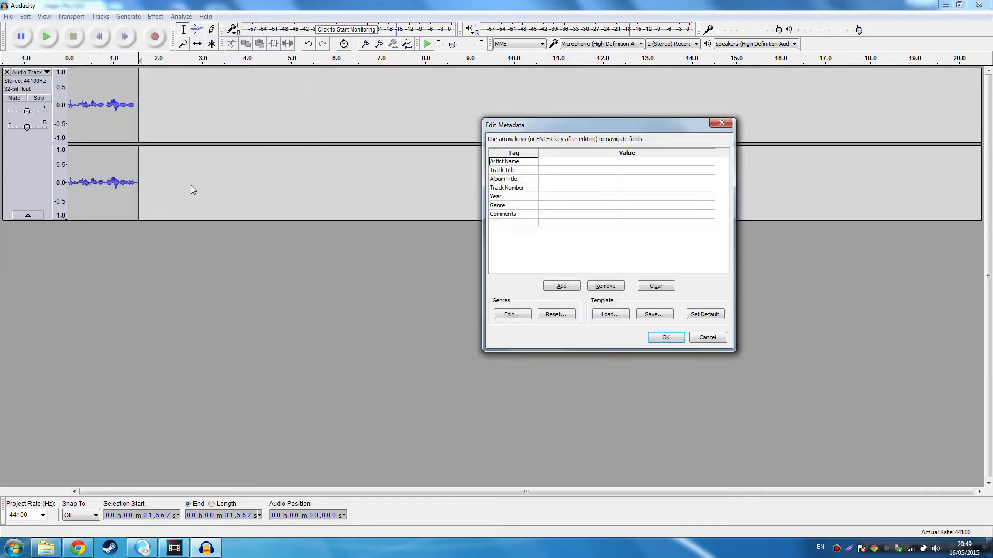
click(667, 338)
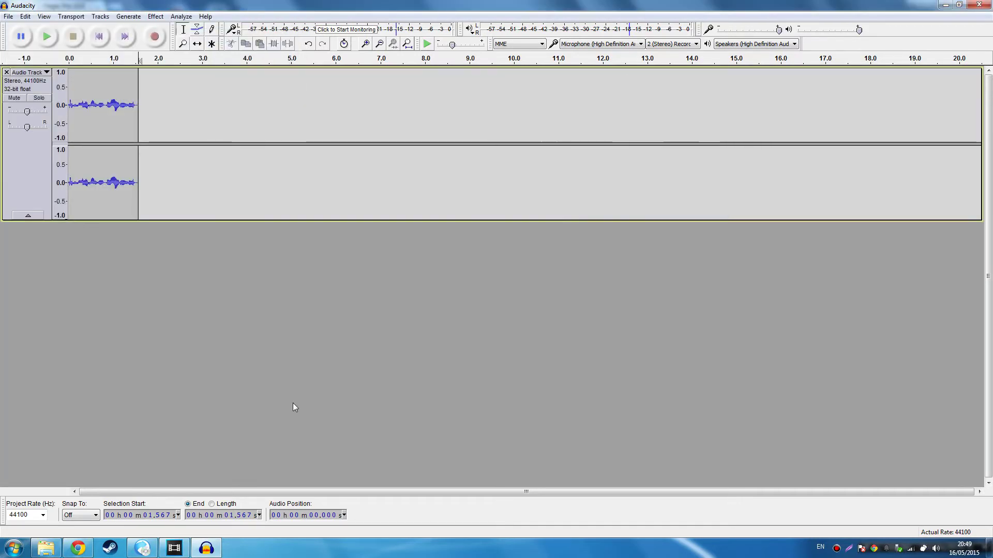
Step: Bring the Sin_1 sound file from the Project folder into the Vegas Pro timeline on a new audio track below the movie
click(54, 547)
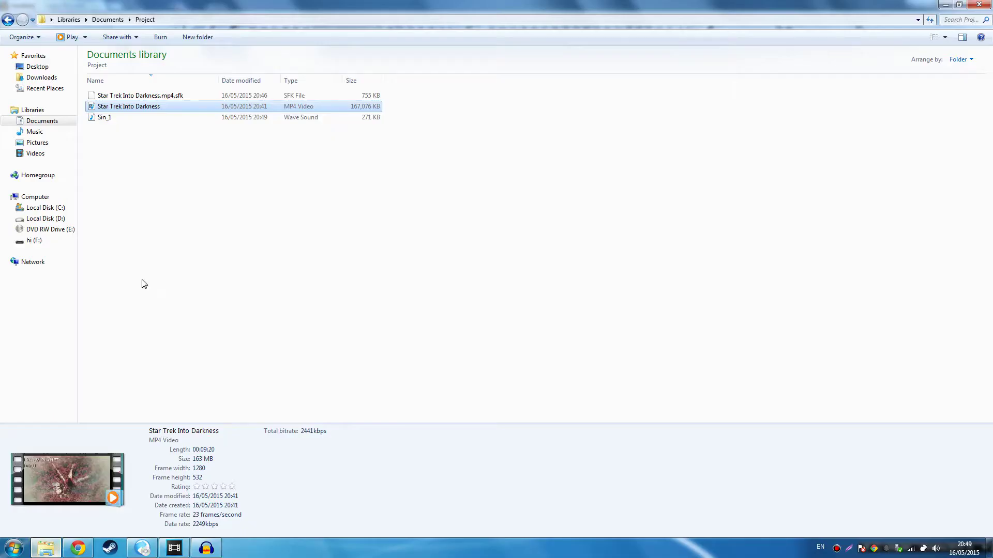
mouse_move(111, 118)
mouse_down()
mouse_move(126, 126)
mouse_move(210, 526)
mouse_move(193, 540)
mouse_move(119, 134)
mouse_up()
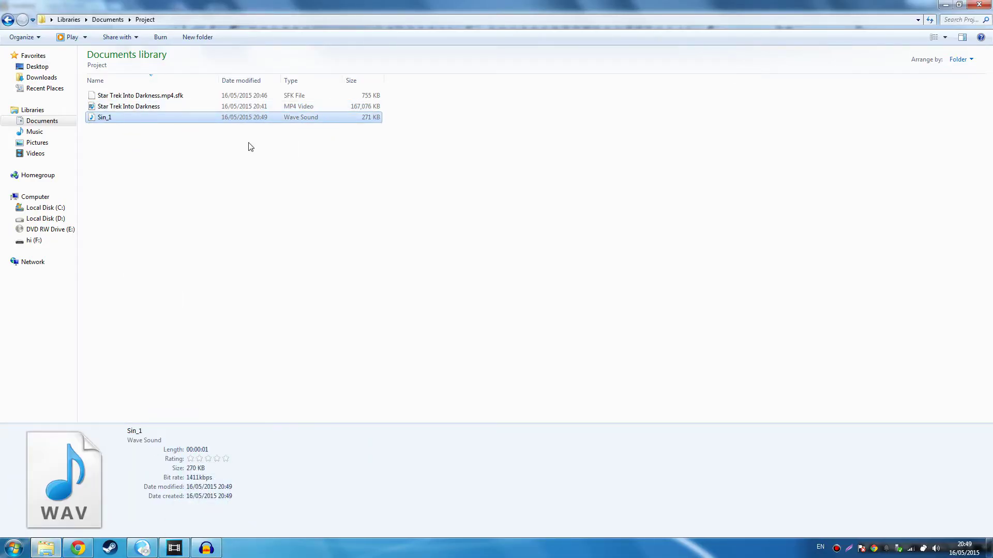
drag(198, 121, 174, 422)
scroll(271, 451, up, 5)
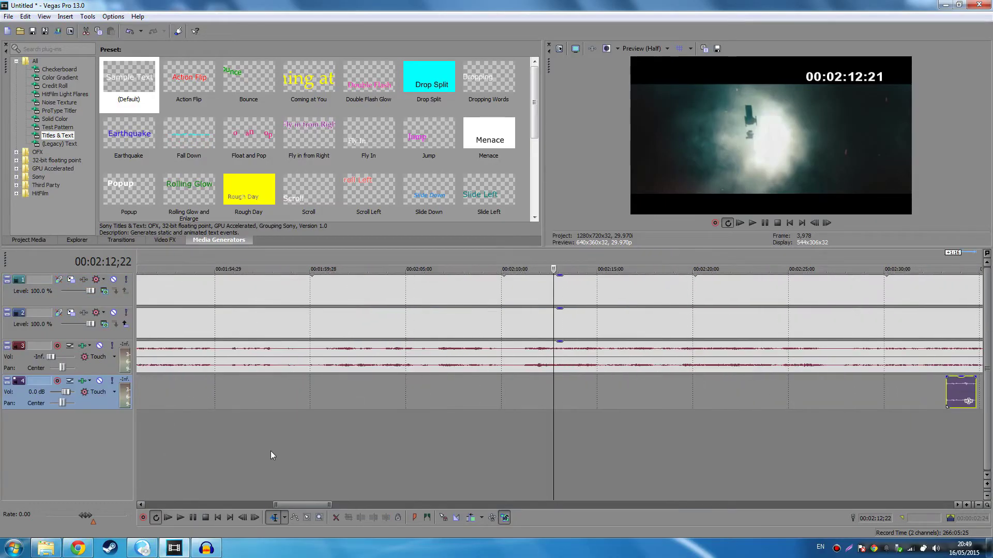
Step: Play back the opening seconds of the movie on the timeline
scroll(331, 408, down, 6)
click(143, 257)
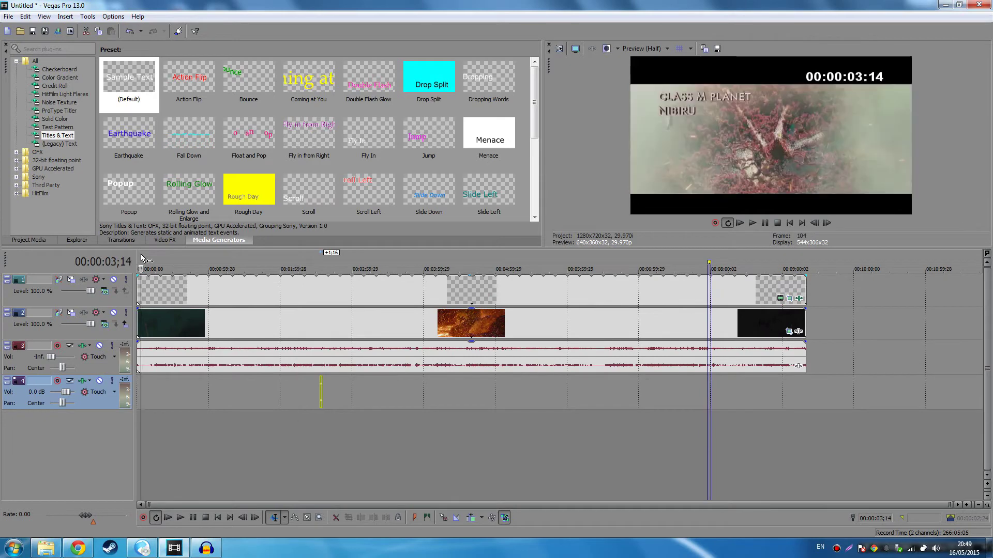
key(space)
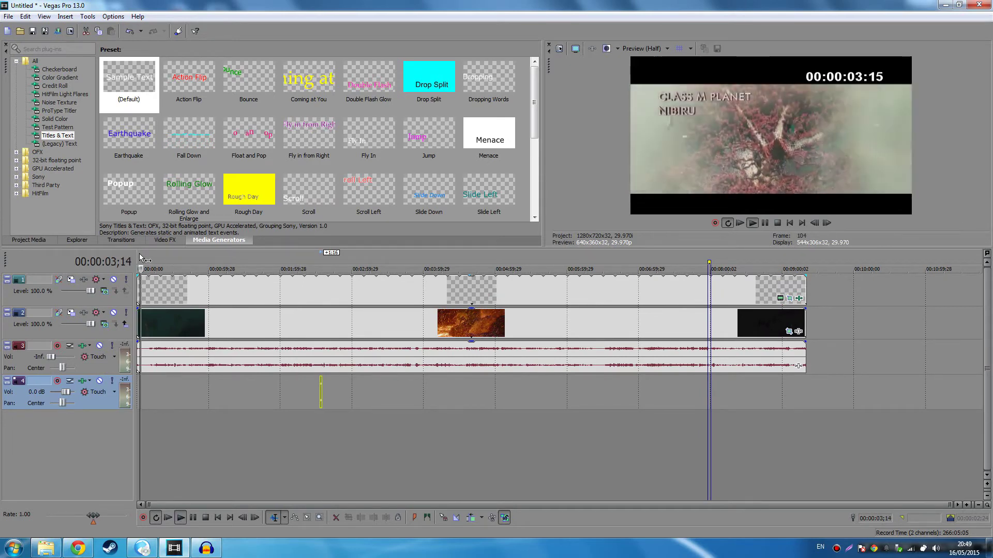
key(space)
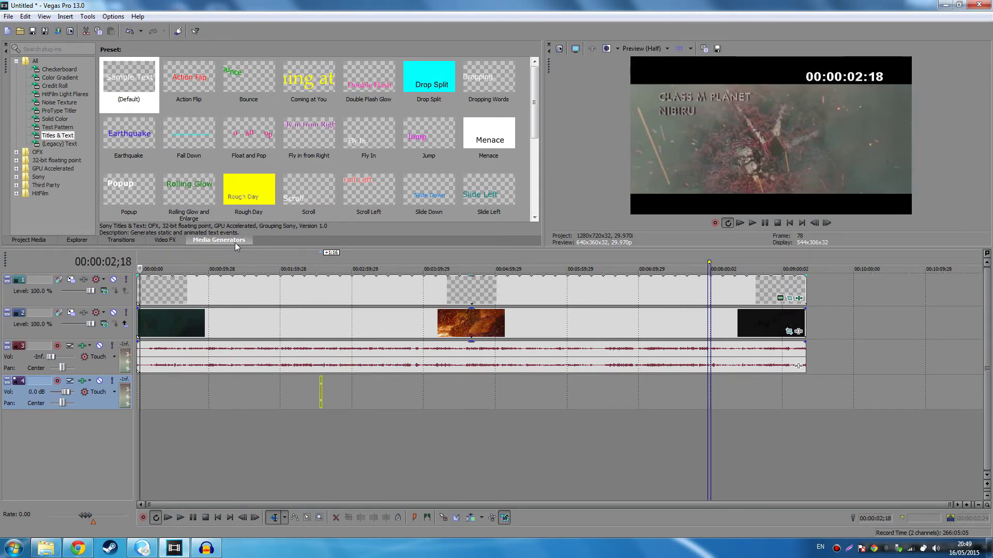
Step: Return the cursor to 00:00:00;00 and move the Sin_1 audio event to the start of the timeline
click(169, 283)
drag(170, 261, 132, 261)
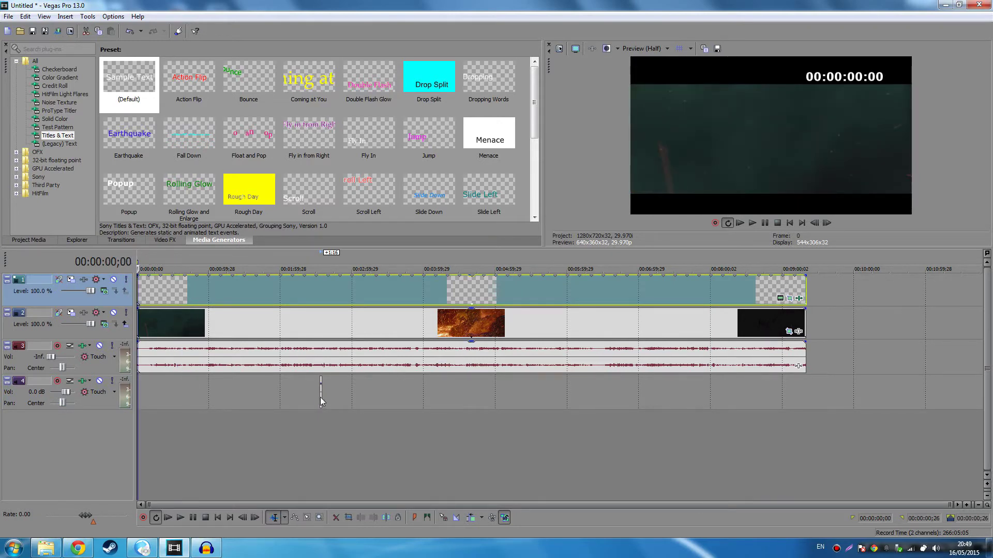
drag(321, 402, 129, 391)
Step: Insert a new video track above the timecode text track
scroll(170, 286, up, 5)
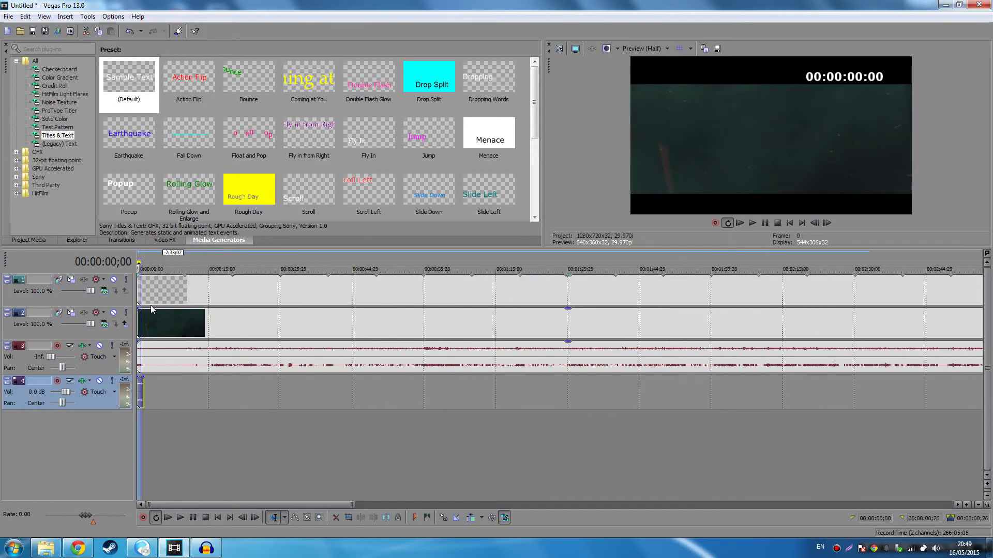
right_click(29, 293)
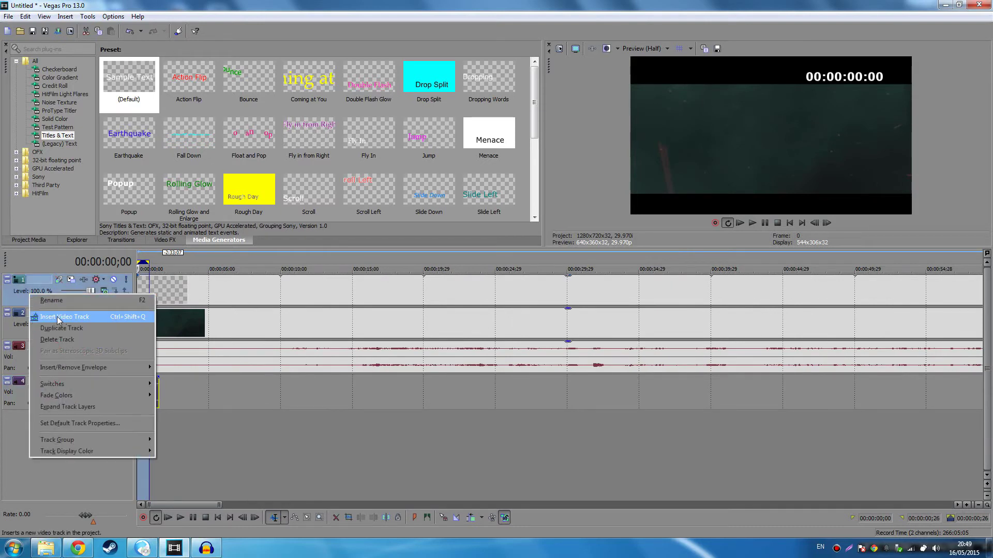
click(67, 318)
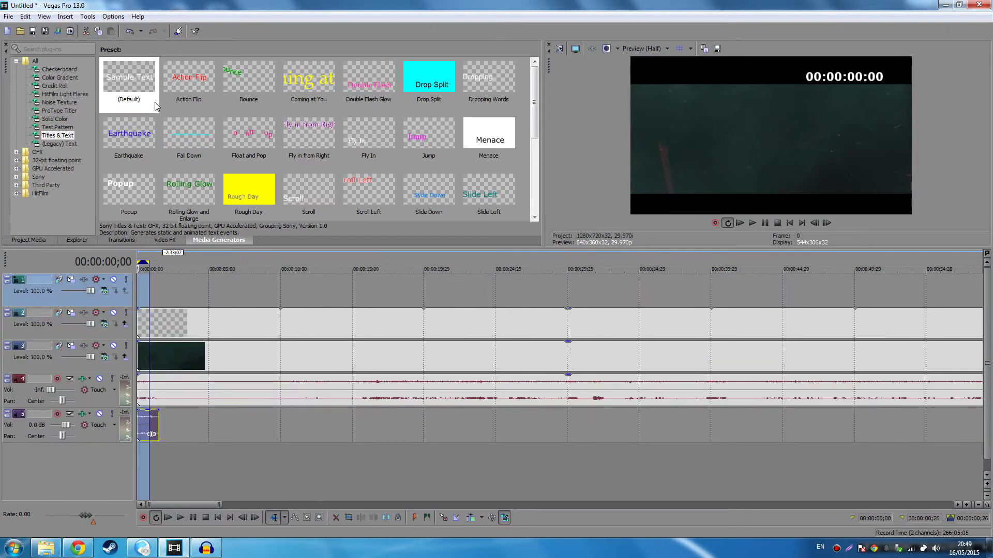
Step: Add a default Titles & Text event at the start of the new video track, reading "Sin Counter: 1"
drag(156, 106, 142, 299)
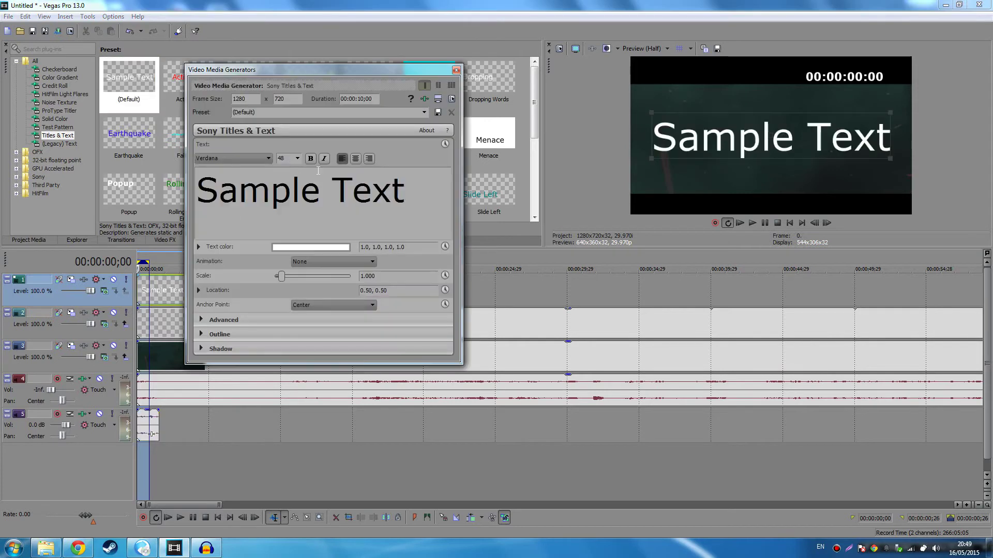
drag(394, 207, 183, 232)
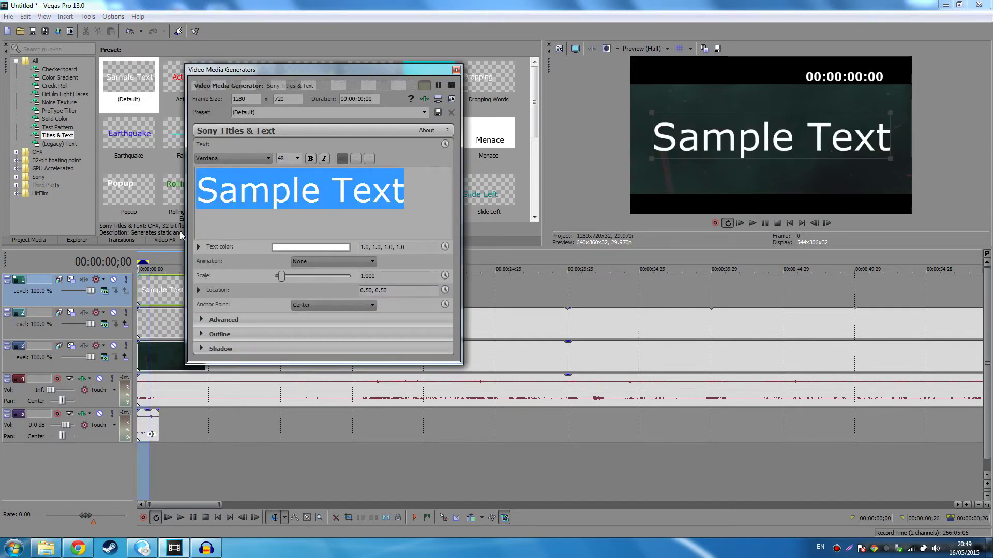
text(Sin)
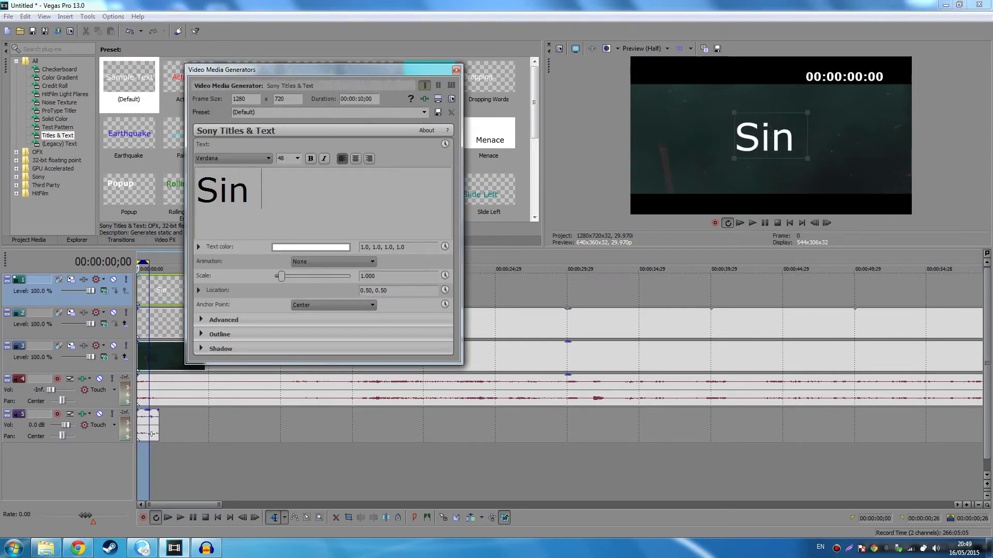
text( Counter: 1)
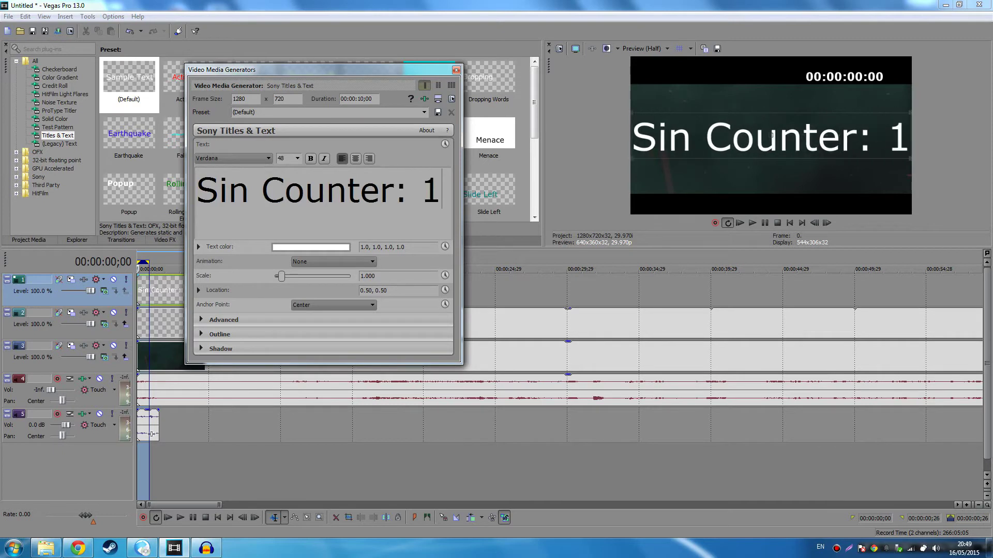
Step: Set the Sin Counter text to the Bebas font at size 20 and close its generator settings
key(ctrl+a)
click(202, 159)
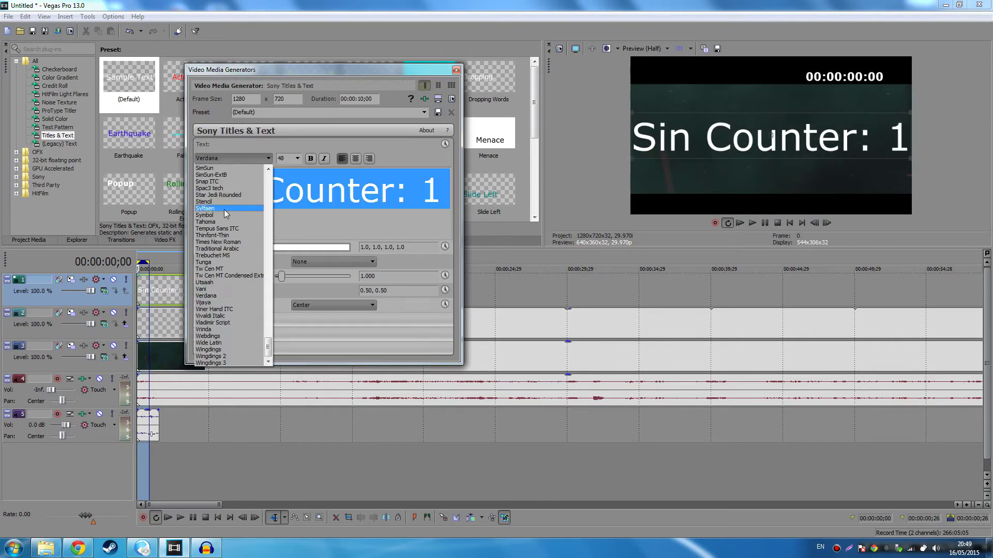
key(b)
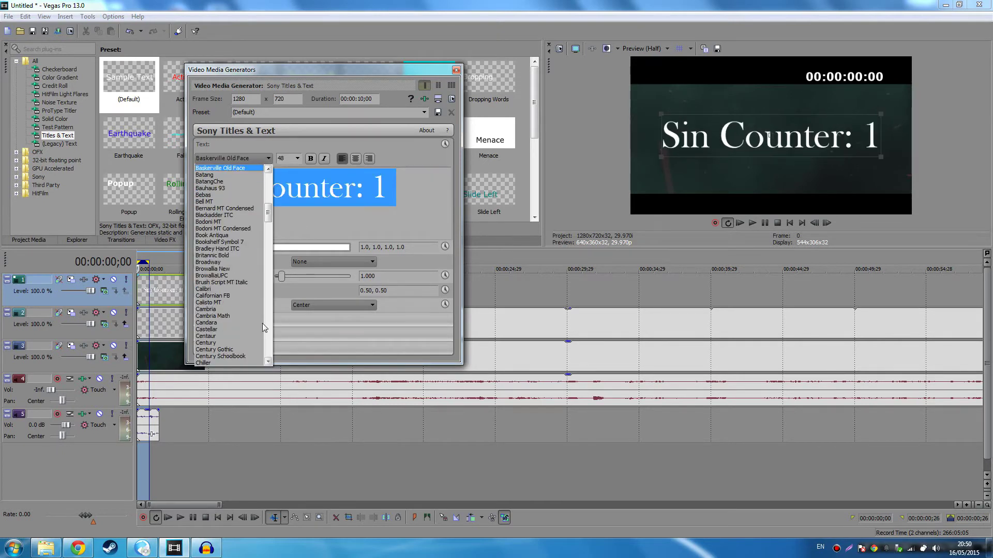
click(226, 194)
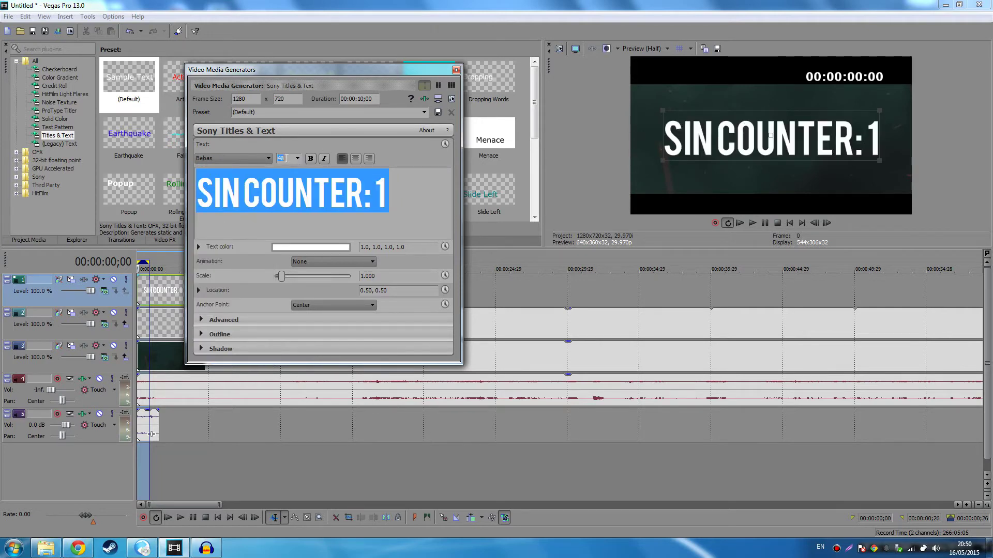
text(20)
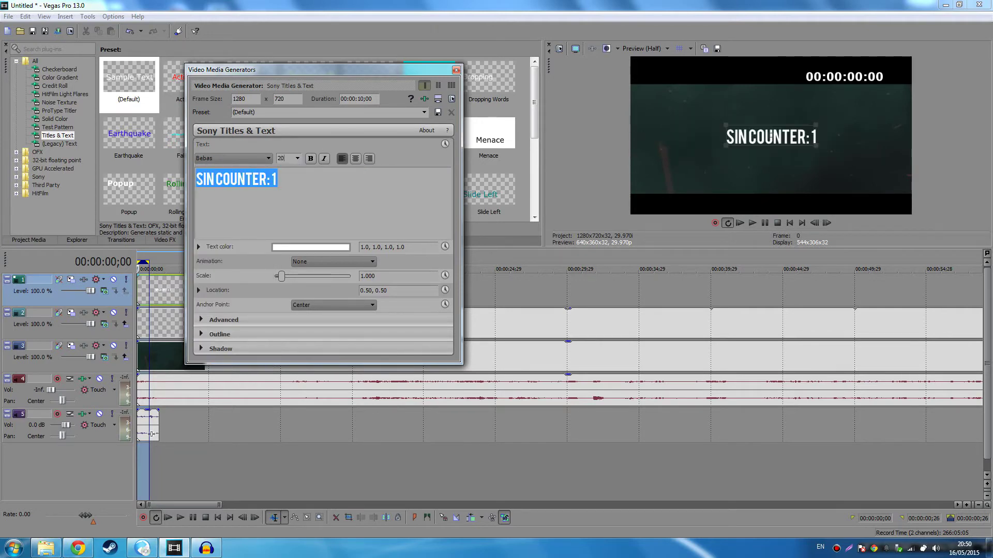
click(456, 70)
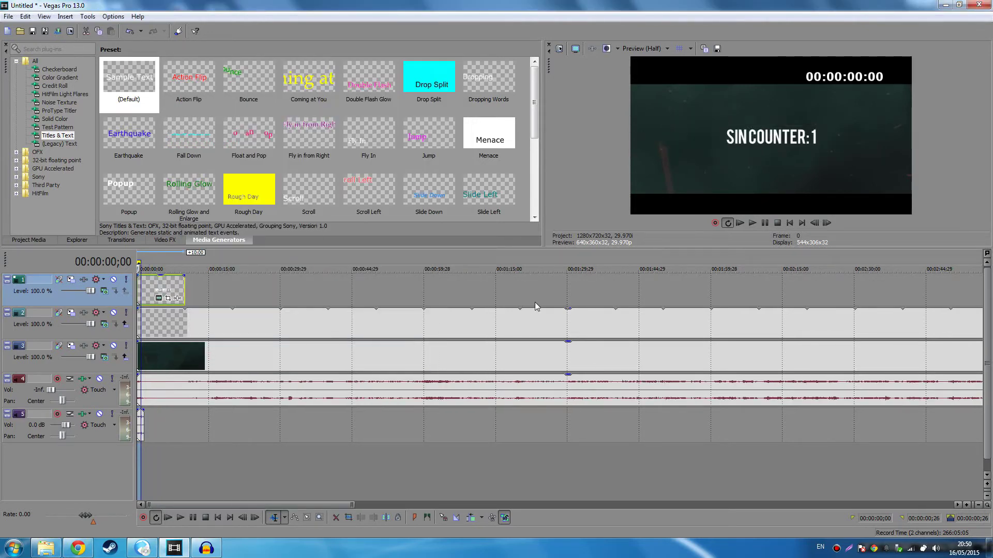
Step: Reposition the Sin Counter text into the upper-left corner of the video frame using the event's Pan/Crop
click(167, 298)
mouse_move(381, 228)
mouse_down()
mouse_move(387, 257)
mouse_move(402, 255)
mouse_move(396, 224)
mouse_move(430, 247)
mouse_move(370, 226)
mouse_move(396, 227)
mouse_up()
click(515, 41)
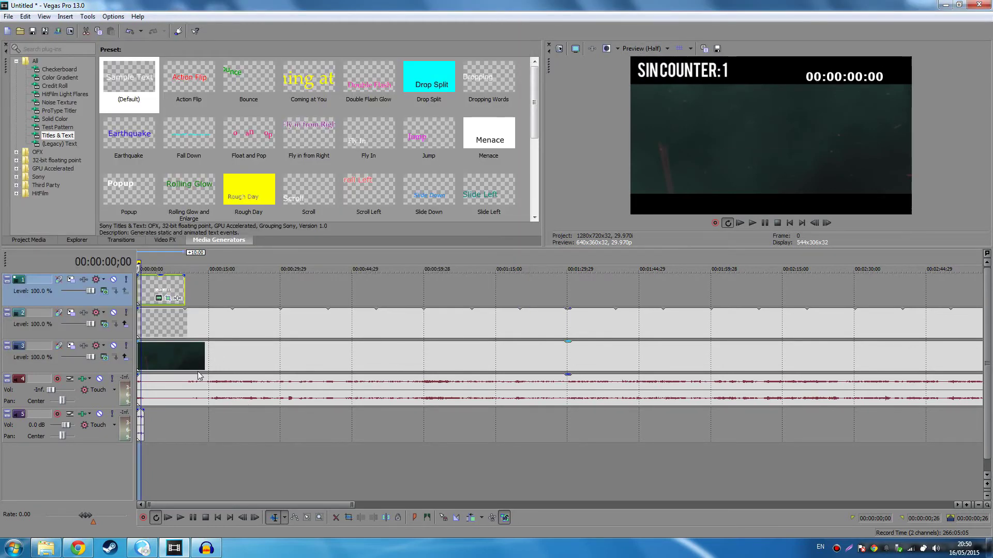
Step: Play back the opening seconds of the timeline with the Sin Counter text
scroll(164, 433, up, 3)
click(141, 256)
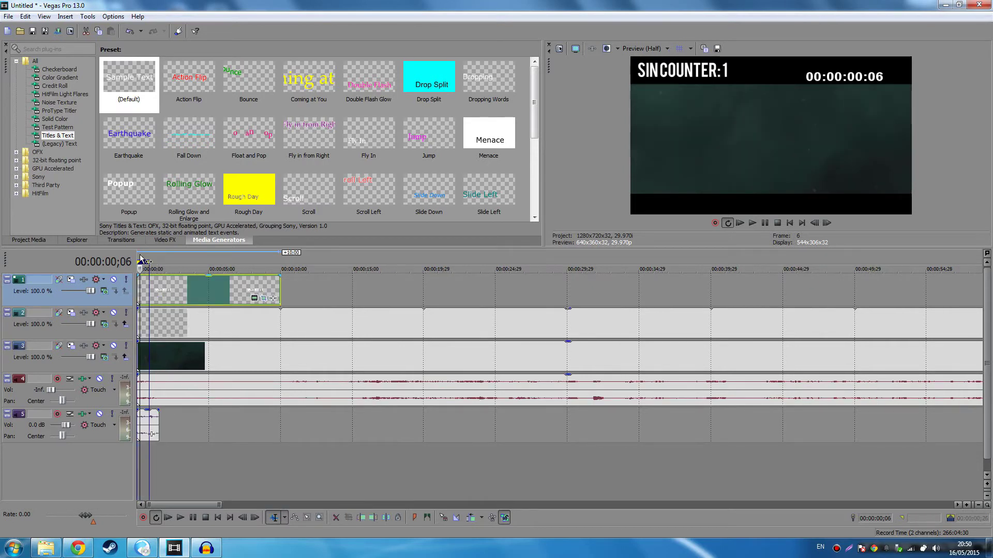
key(space)
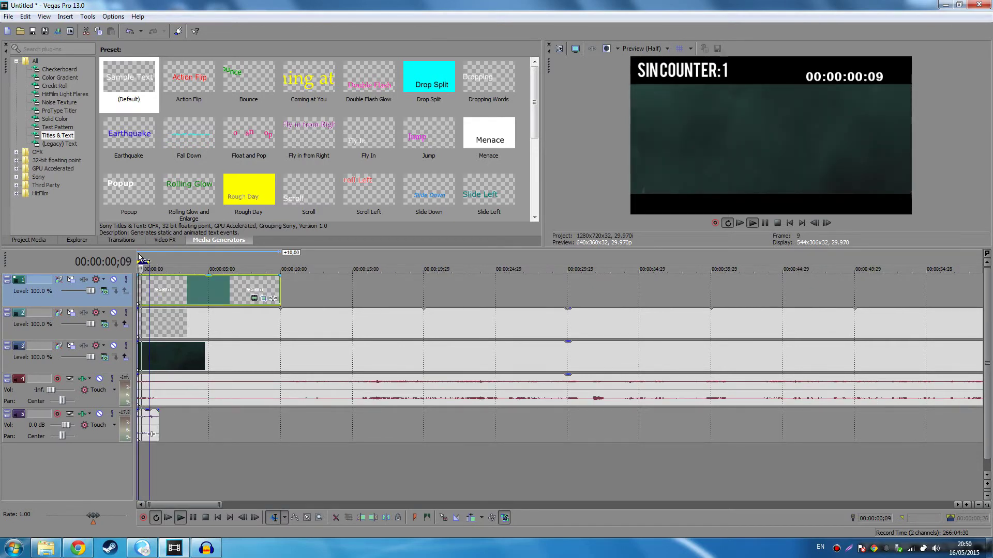
drag(244, 266, 279, 266)
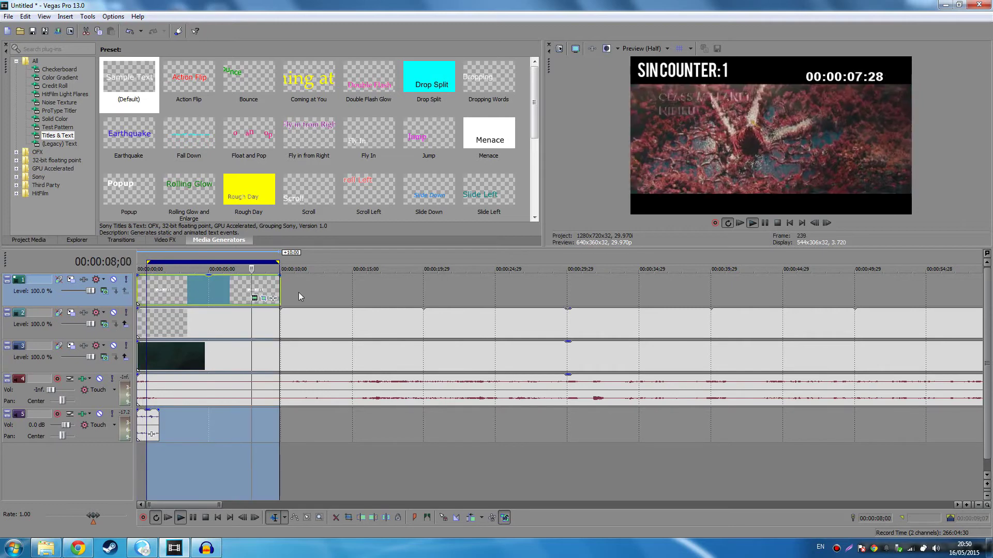
key(space)
Step: Trim the end of the Sin Counter: 1 title so it finishes at about the end of the Sin_1 audio event
click(154, 254)
drag(154, 254, 158, 254)
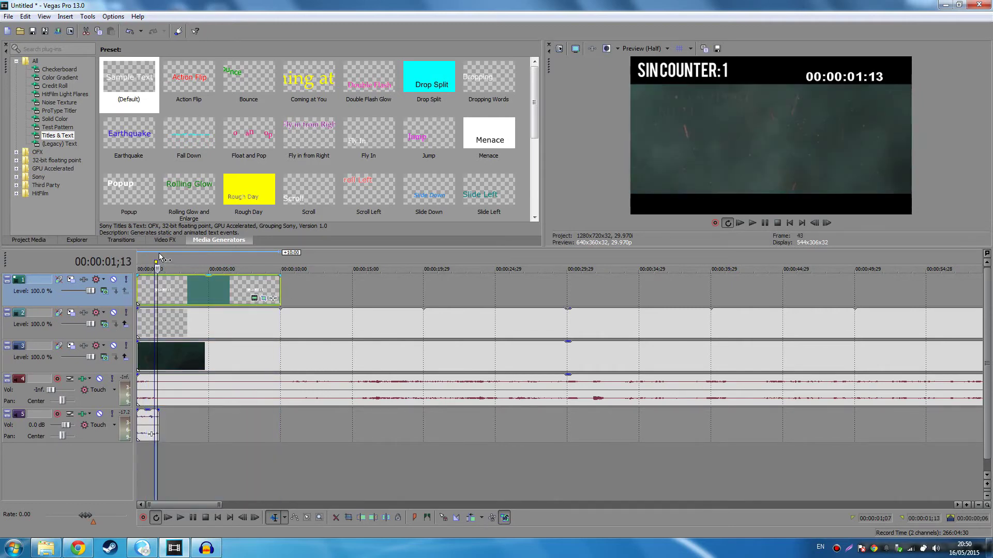
click(160, 256)
drag(281, 291, 164, 291)
click(209, 457)
click(160, 425)
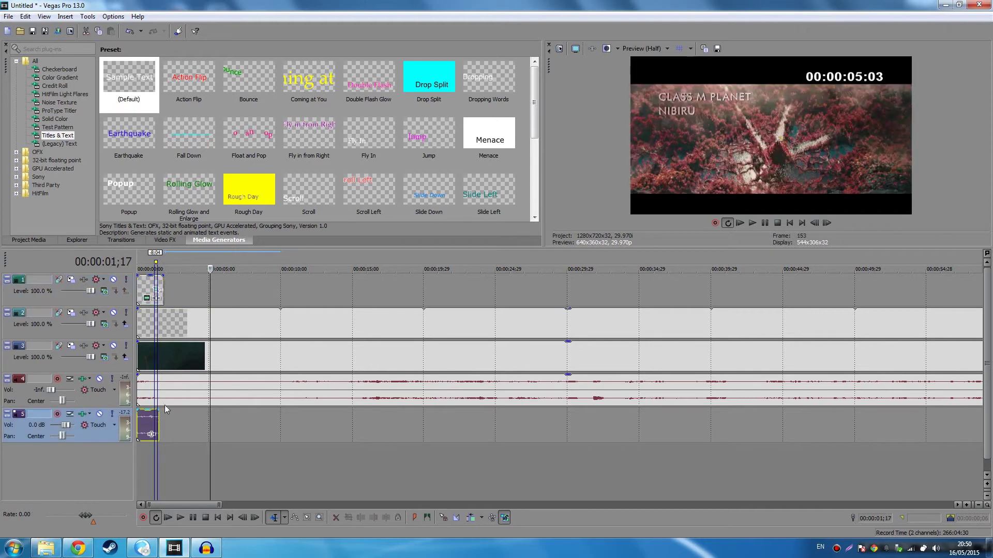
click(182, 287)
click(162, 264)
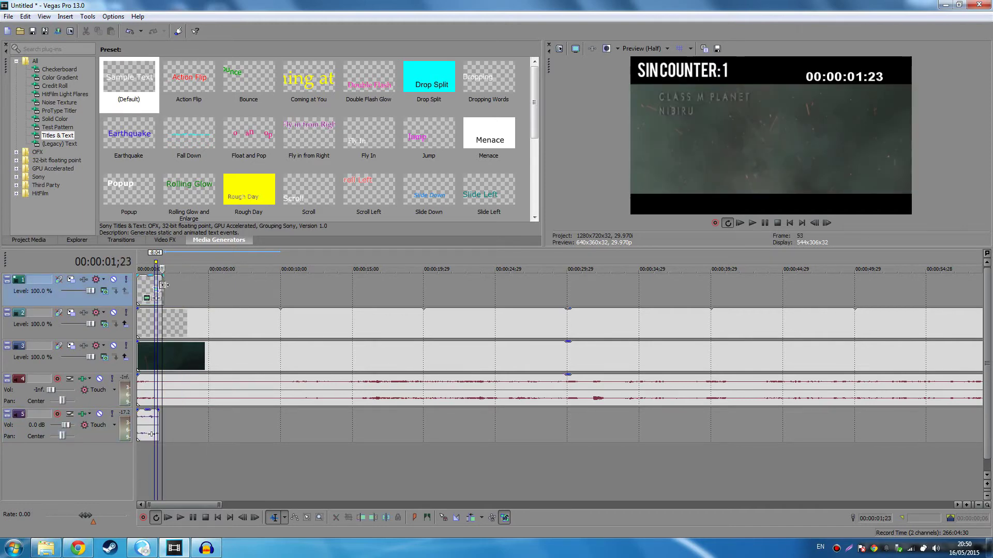
drag(164, 285, 163, 285)
click(203, 390)
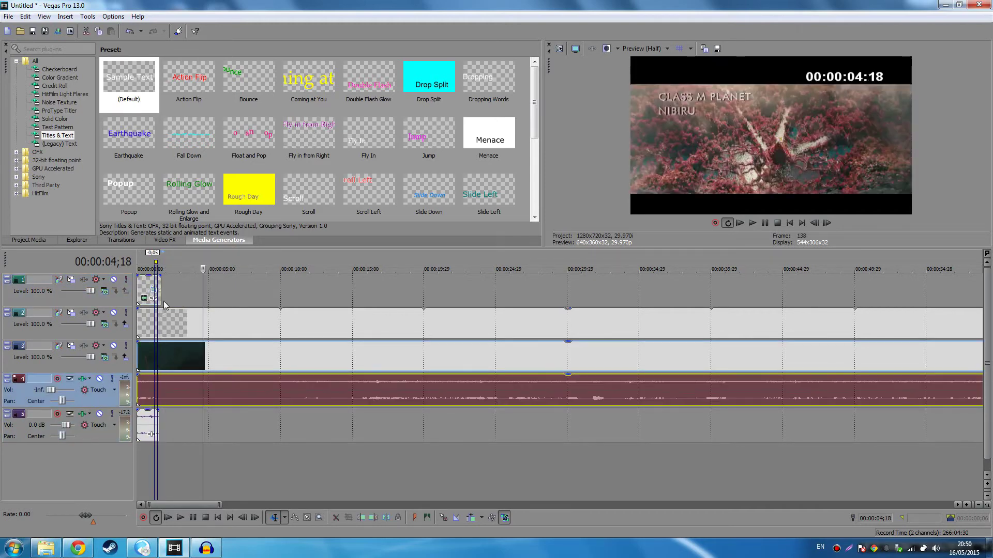
click(149, 282)
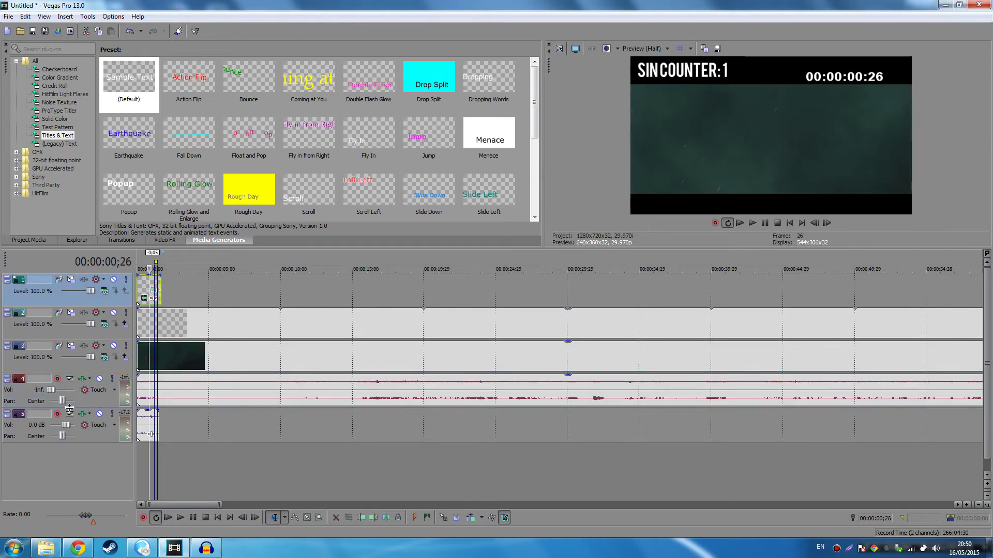
click(227, 455)
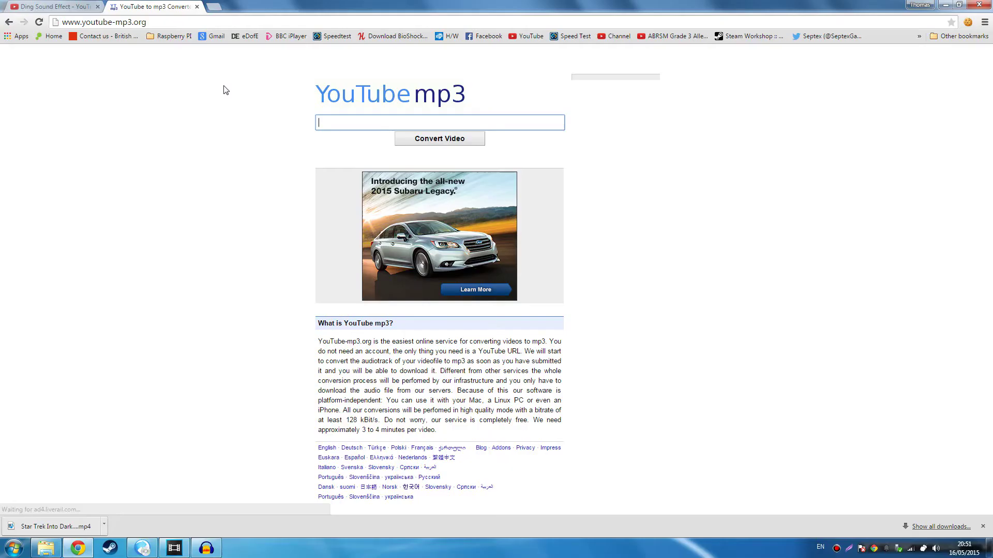
Step: In Chrome, convert the Ding Sound Effect YouTube video to MP3 on youtube-mp3.org using its video URL
click(69, 6)
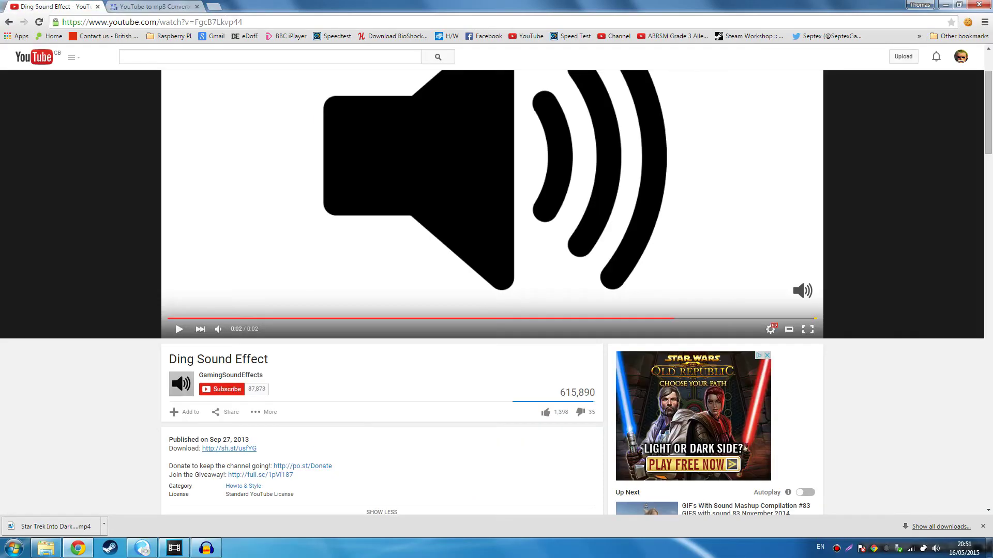
click(150, 5)
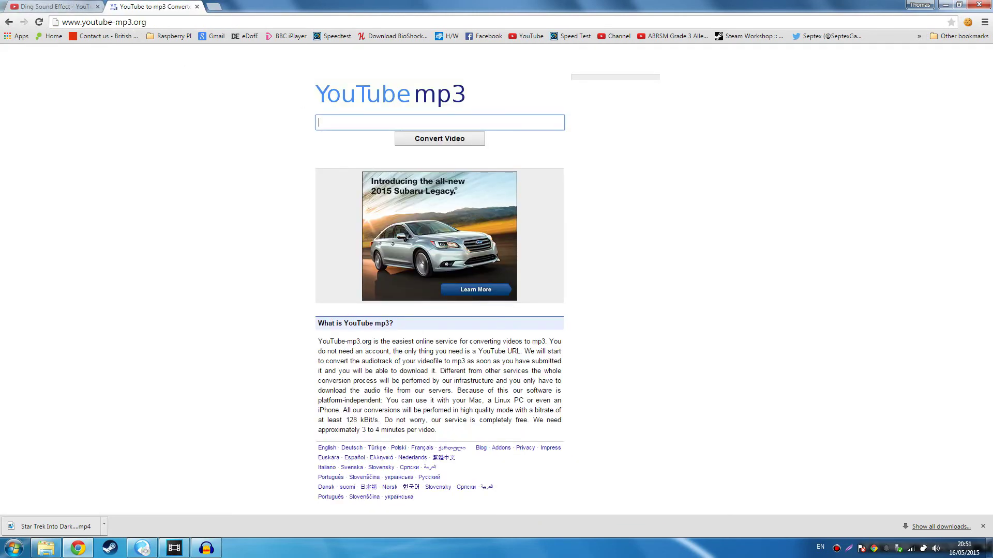
text(https://www.youtube.com/watch?v=FgcB7Lkvp44)
click(442, 144)
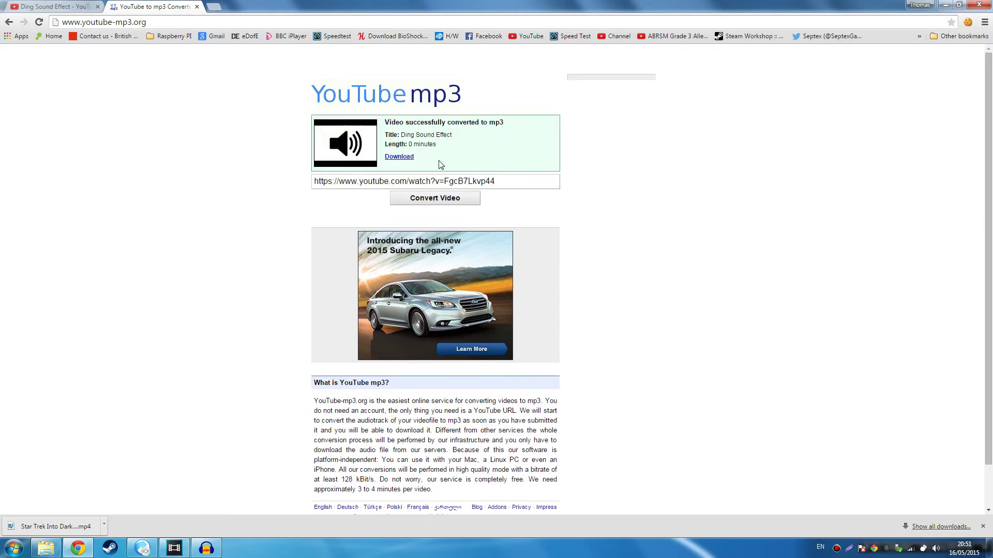
Step: Download the Ding Sound Effect MP3, put it in the Project folder and add it to the Sin_1 audio track in Vegas Pro
click(396, 158)
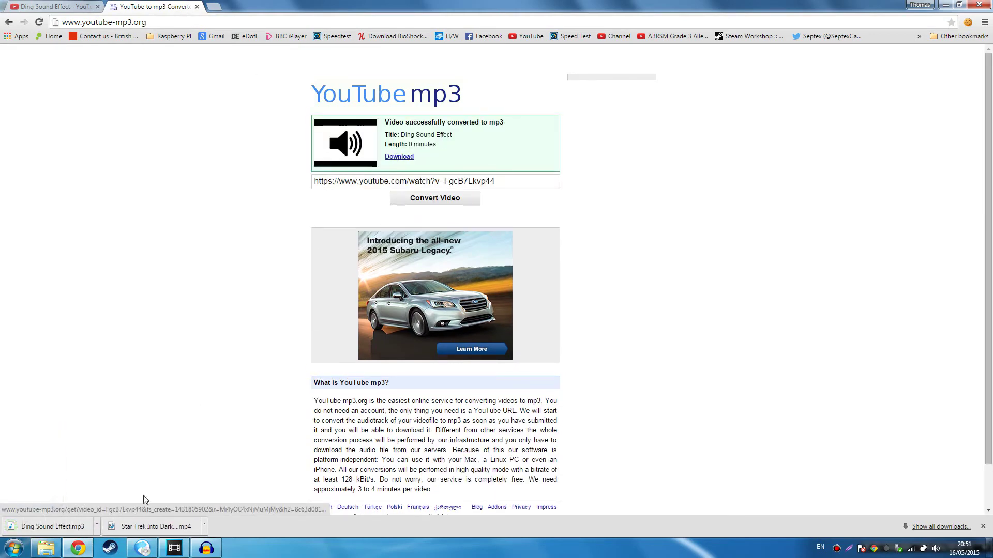
drag(49, 526, 269, 317)
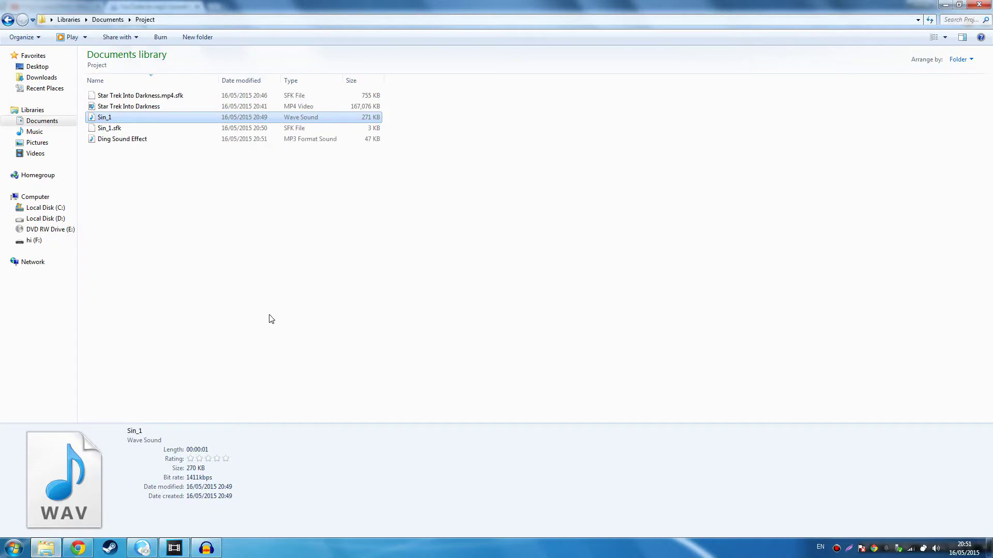
drag(219, 140, 149, 435)
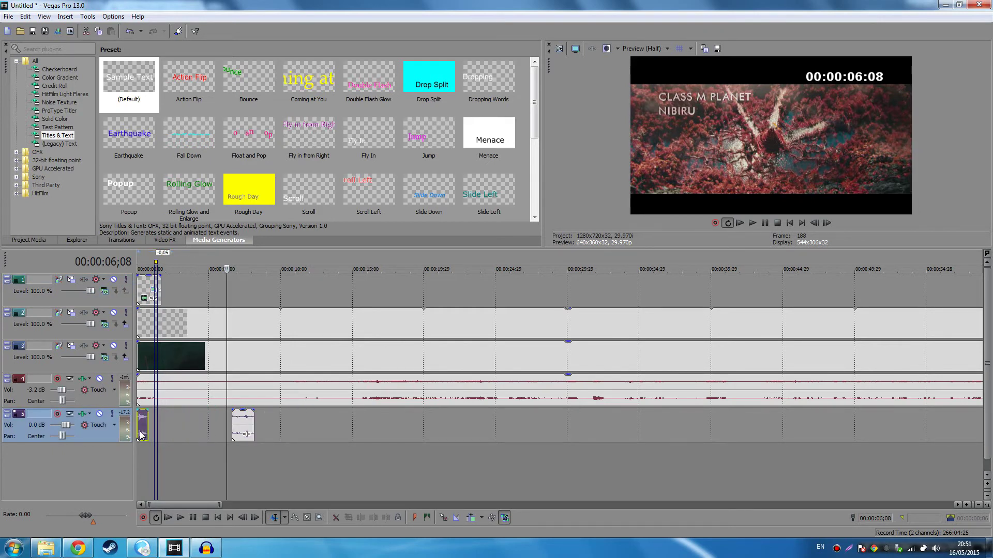
Step: Arrange the voice track so Sin_1 sits at the timeline start and the ding sound directly follows it
mouse_move(247, 432)
mouse_down()
mouse_move(165, 431)
mouse_move(264, 429)
mouse_up()
drag(184, 424, 151, 436)
key(ctrl+z)
key(ctrl+z)
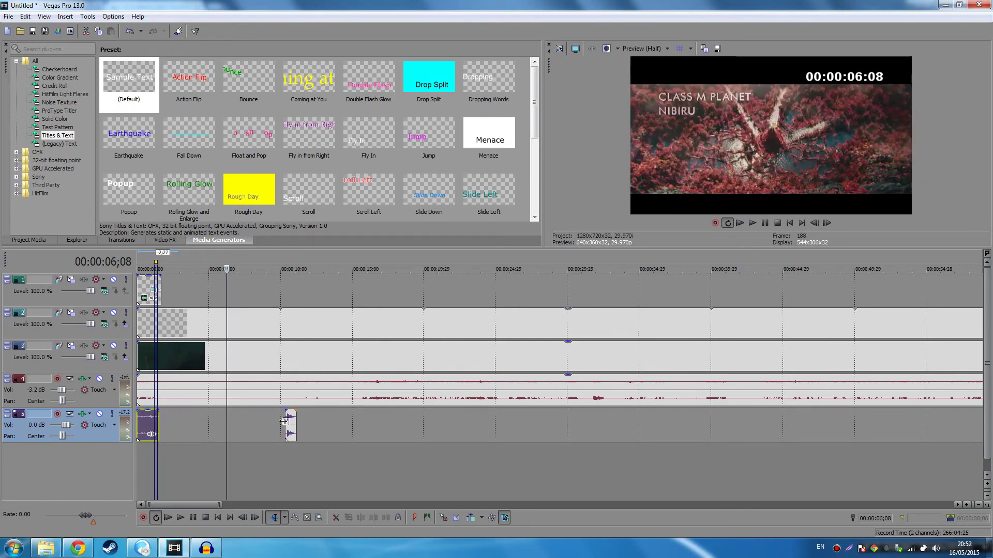
drag(288, 422, 166, 426)
scroll(160, 483, up, 4)
drag(259, 437, 241, 435)
Step: Fit the Sin Counter: 1 title over the ding sound, and paste a new copy of its source media at the timeline start
scroll(211, 397, down, 2)
drag(195, 295, 272, 290)
click(260, 288)
key(ctrl+c)
key(ctrl+v)
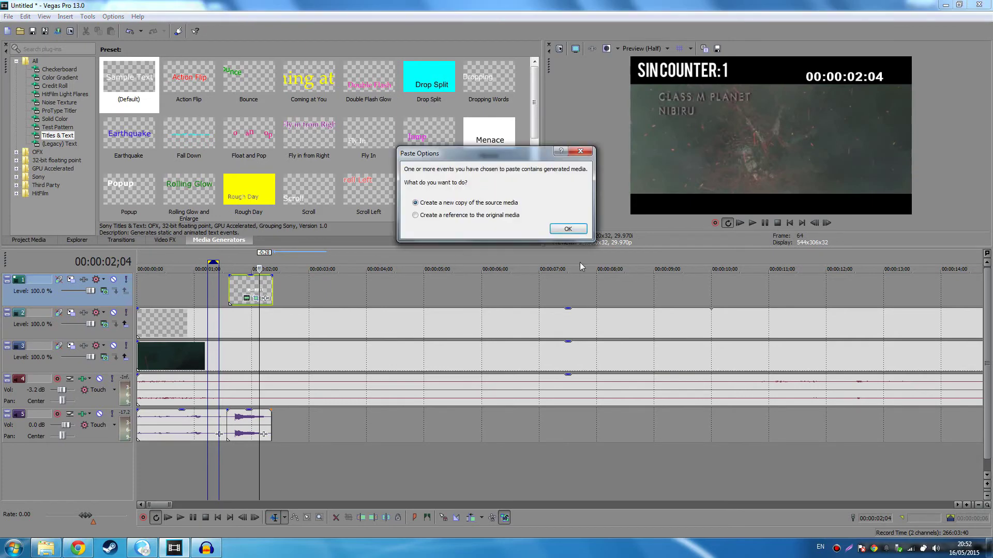
click(568, 230)
drag(262, 282, 138, 280)
Step: Change the copied title's text to "Sin Counter: 0" and extend it to meet the Sin Counter: 1 title
click(159, 299)
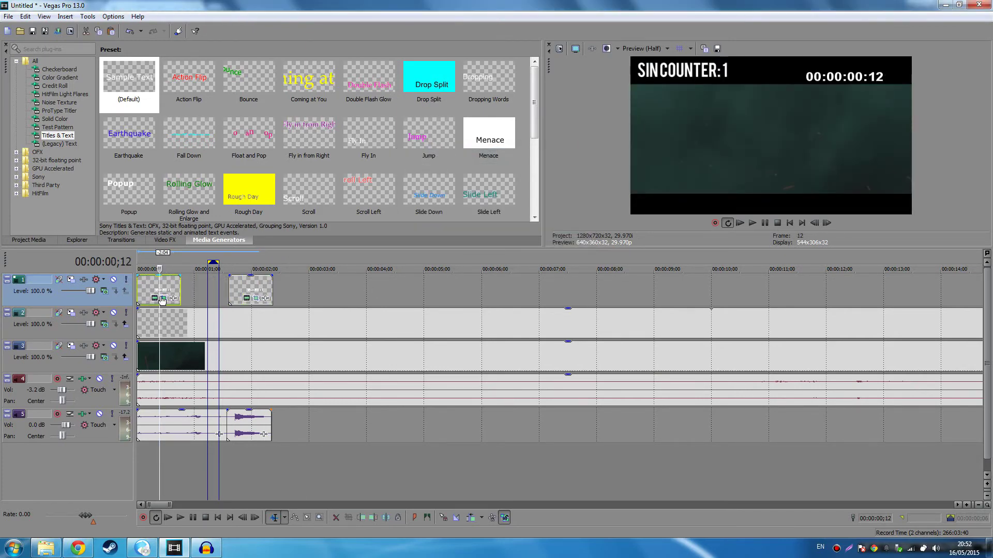
click(163, 299)
key(BackSpace)
text(0)
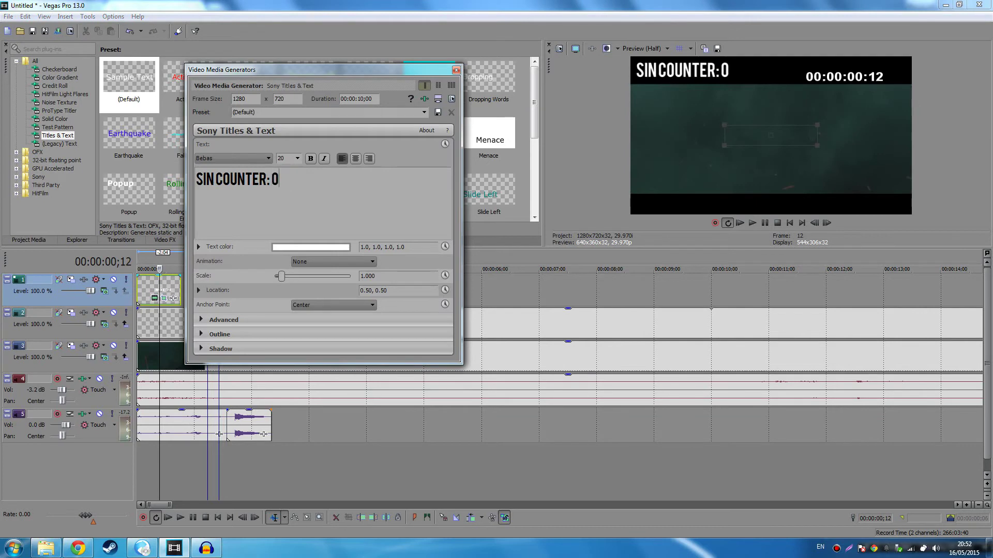
click(456, 71)
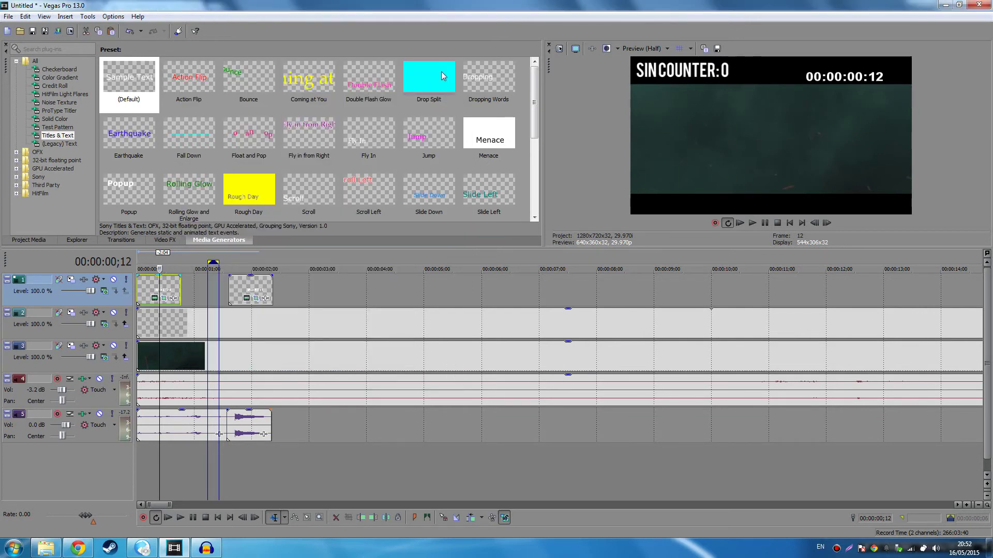
drag(179, 292, 229, 289)
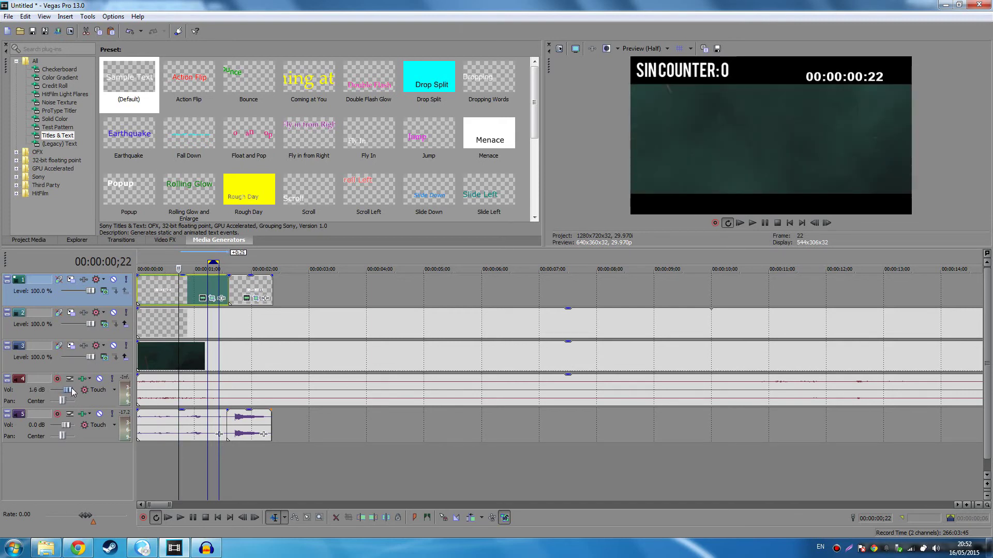
Step: Play back the opening from the start and set the movie audio track's volume to -3.2 dB
click(143, 258)
click(139, 258)
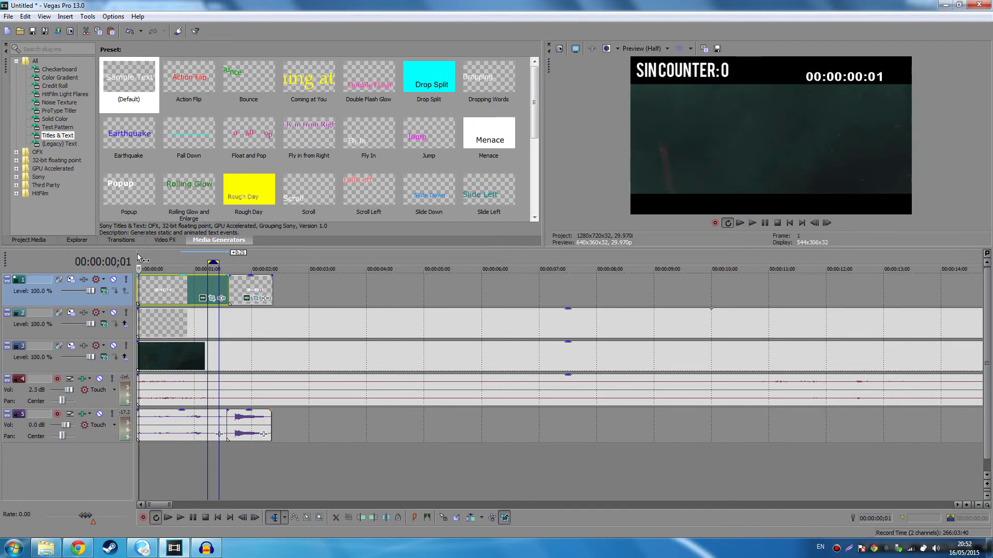
key(space)
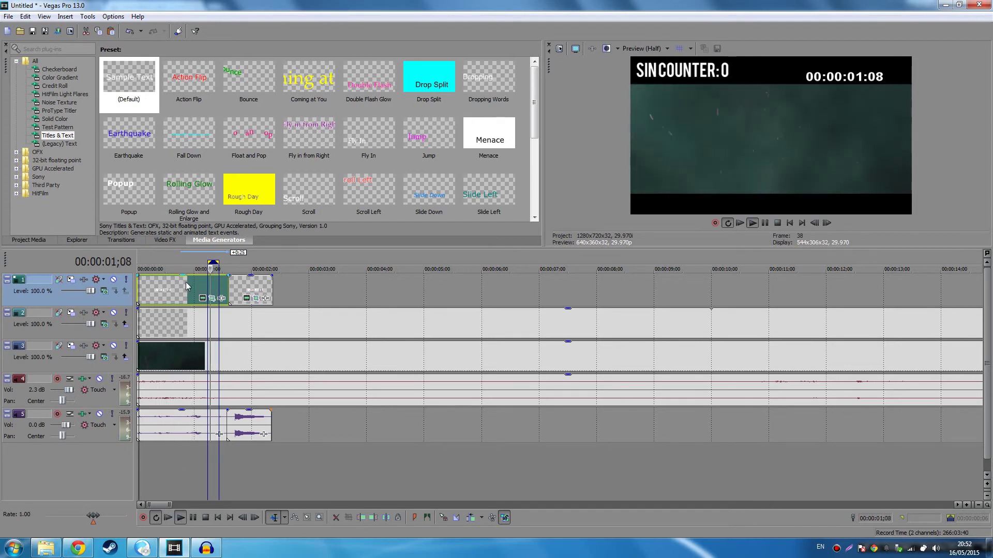
key(space)
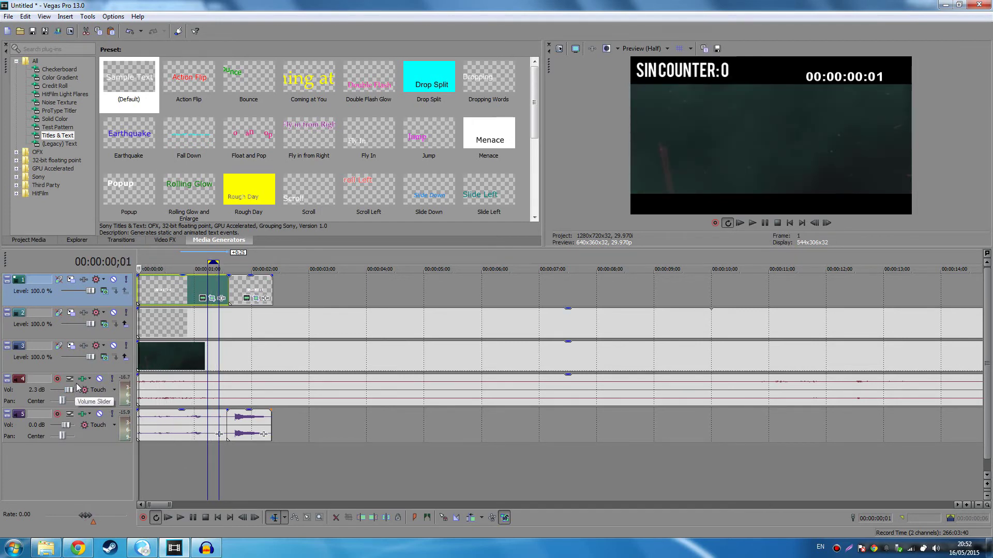
drag(69, 391, 63, 396)
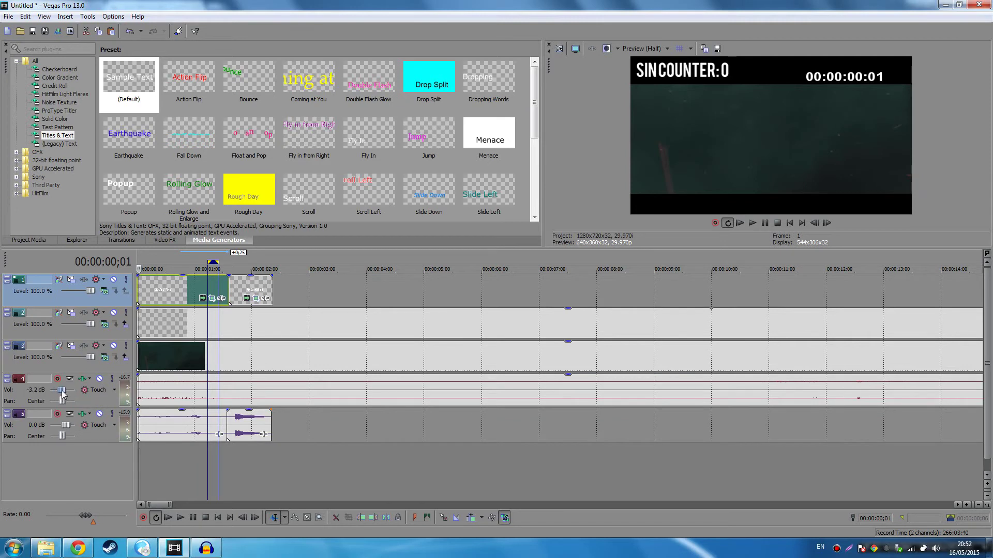
Step: Stretch the loop region from the timeline start to the end of the ding sound and play it back
drag(219, 262, 271, 259)
drag(211, 262, 139, 261)
key(space)
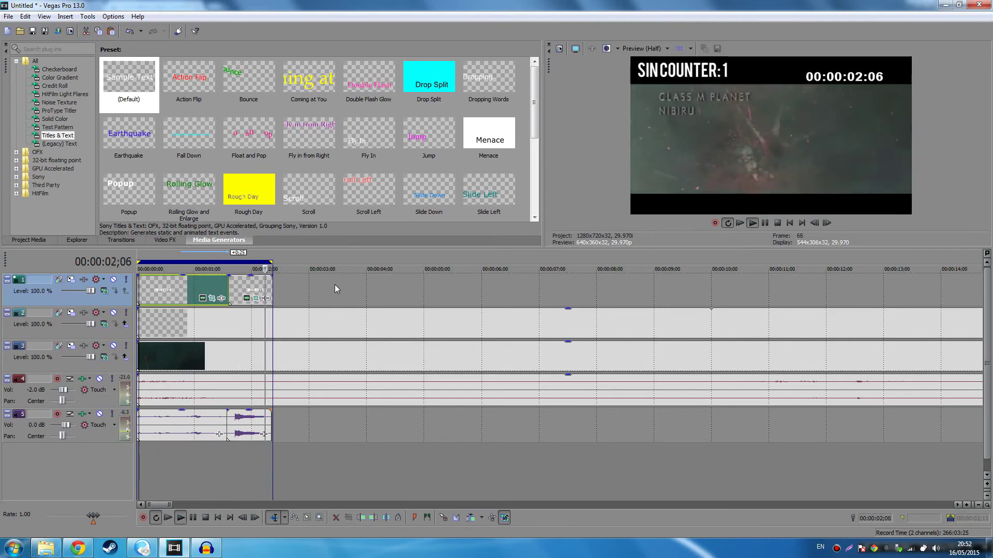
key(space)
Step: Trim the end of the Sin_1 voice clip, move the ding sound directly against it, and shorten the Sin Counter: 1 title to match the ding's end
scroll(239, 434, up, 5)
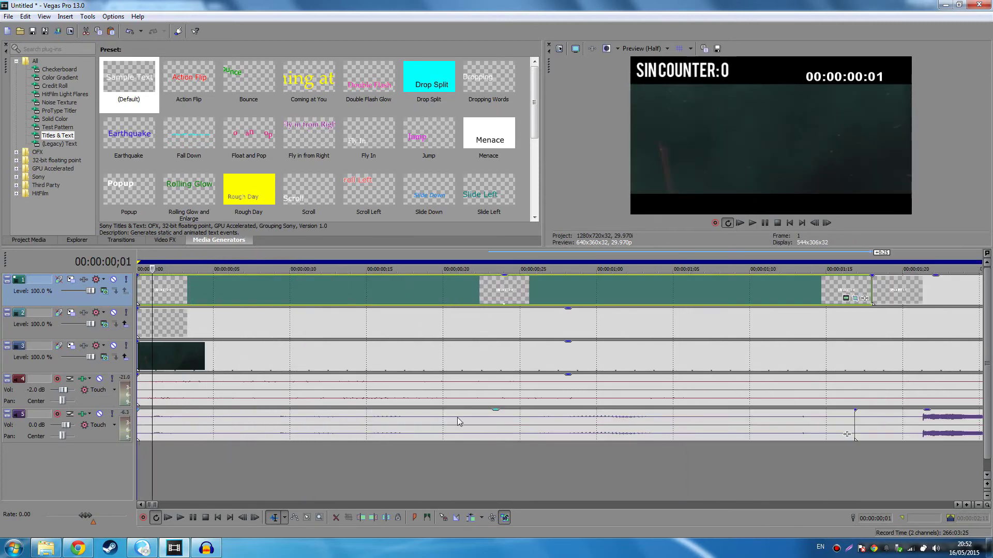
drag(496, 423, 474, 422)
click(428, 265)
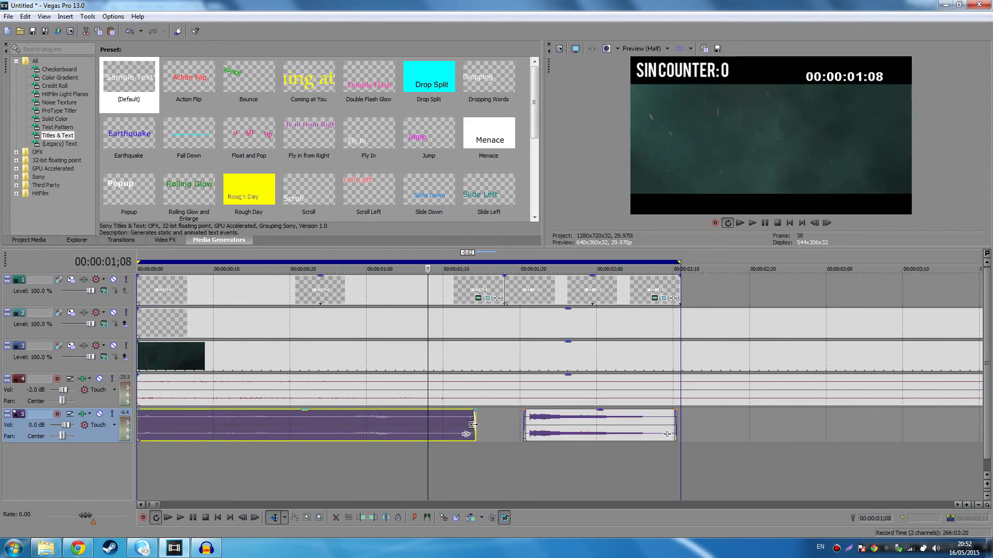
drag(540, 428, 498, 427)
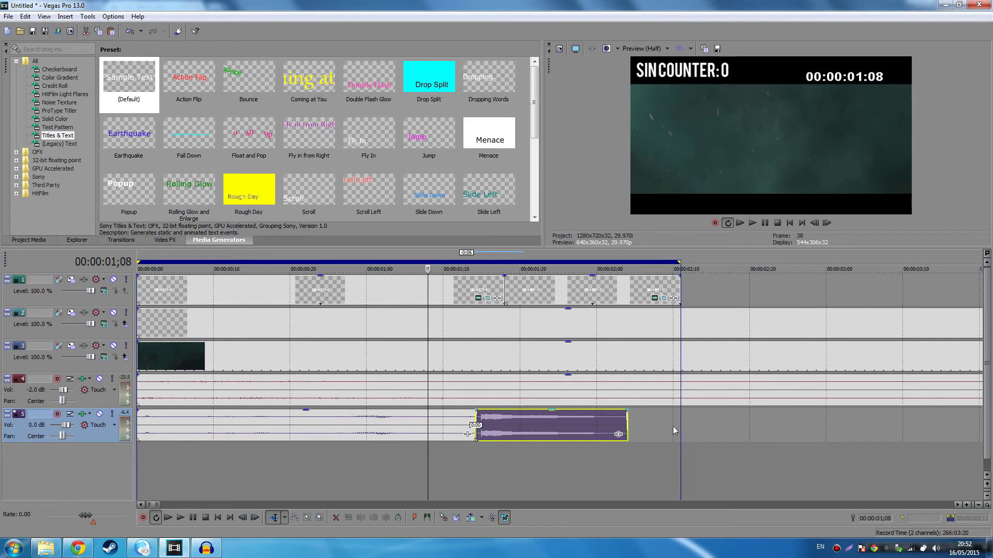
drag(673, 296, 513, 292)
key(space)
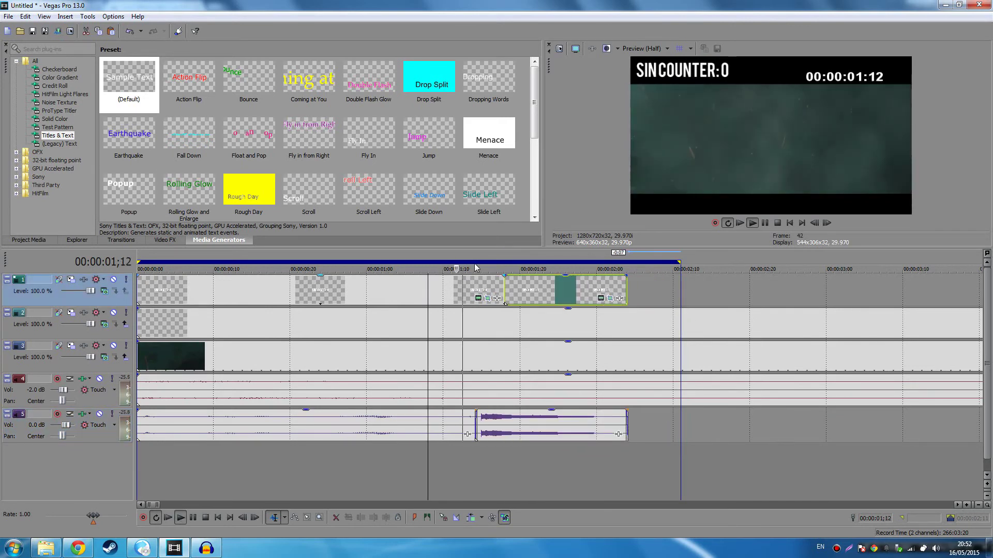
key(space)
Step: Play back the opening from the start while setting the movie audio track to -6.8 dB and the voice track to 12.0 dB
scroll(451, 327, down, 5)
scroll(448, 323, down, 6)
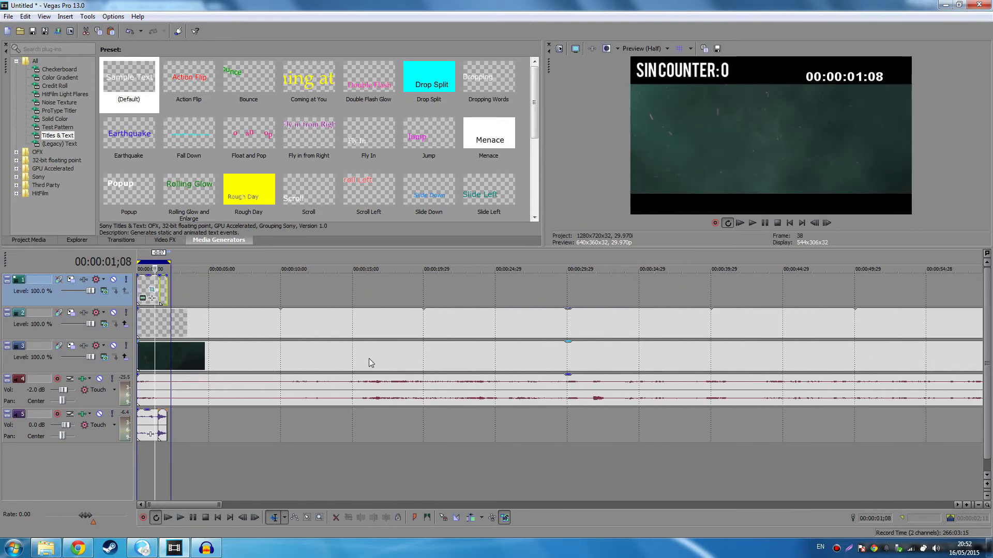
scroll(217, 300, up, 5)
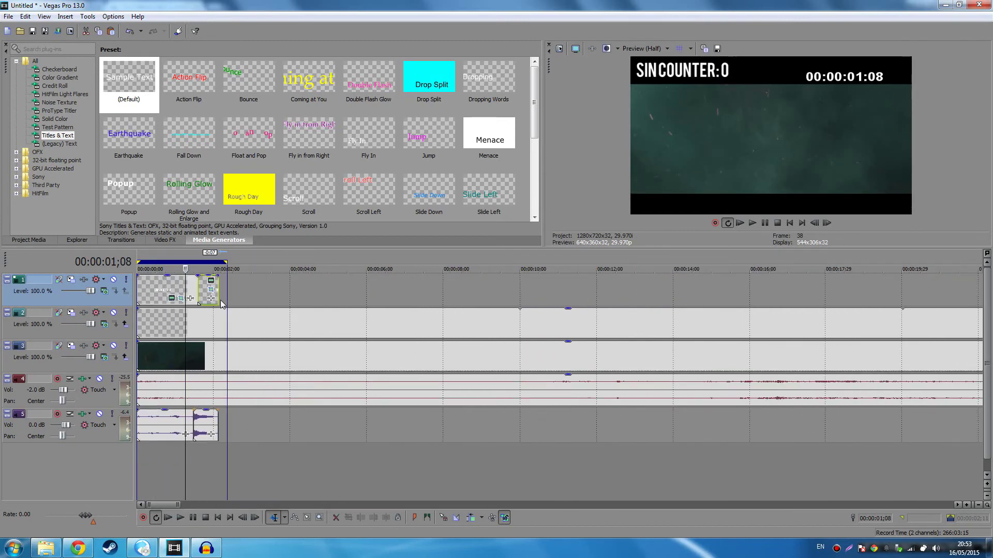
click(137, 266)
key(space)
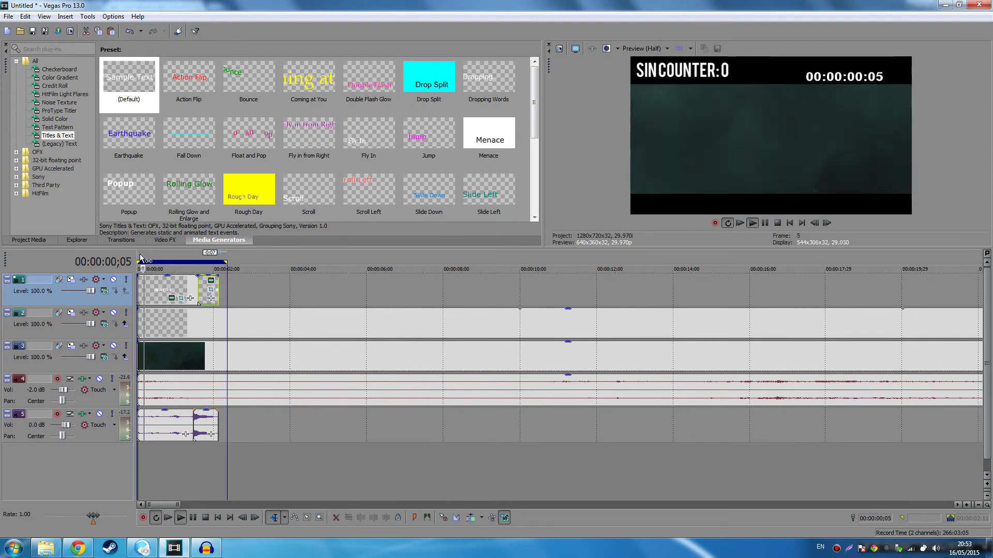
key(space)
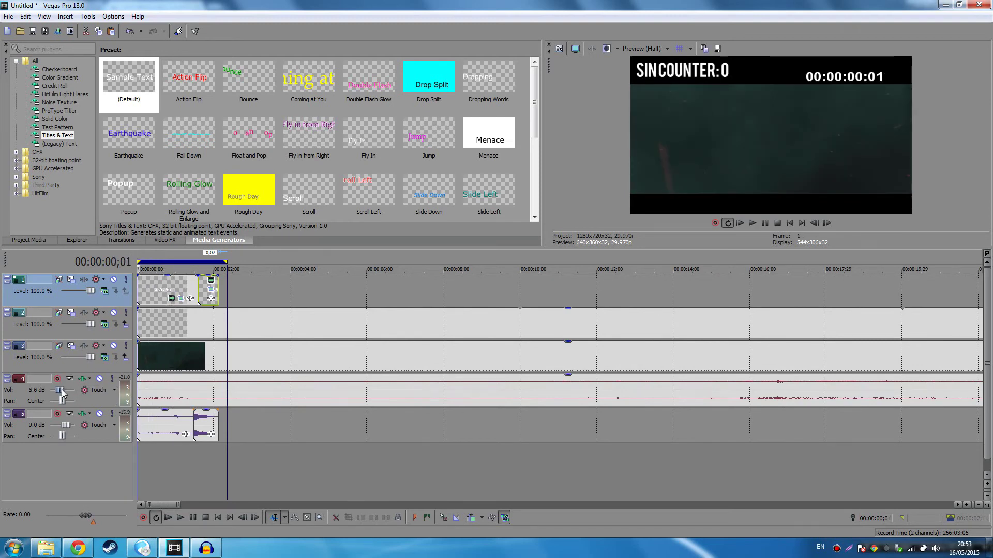
key(space)
drag(62, 391, 60, 391)
key(space)
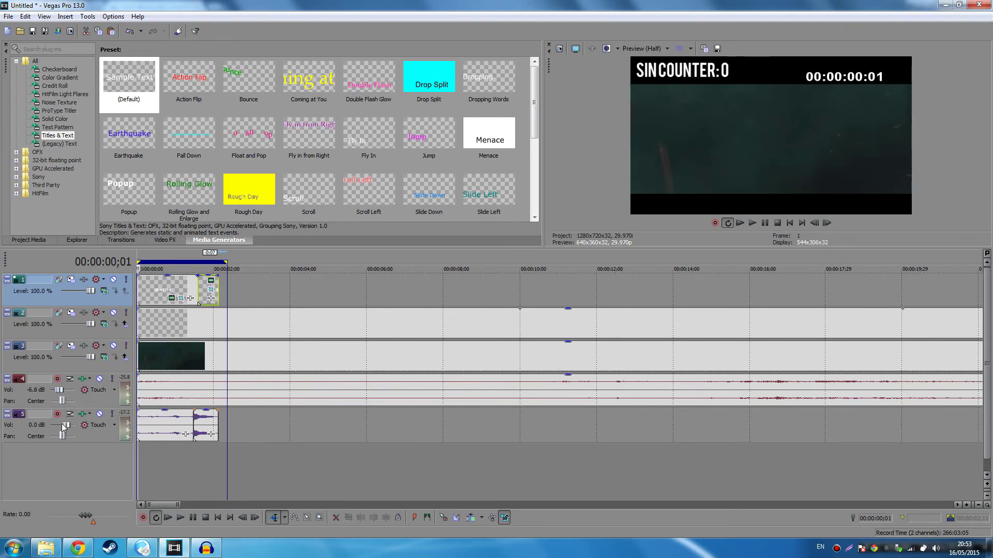
drag(63, 425, 83, 427)
key(space)
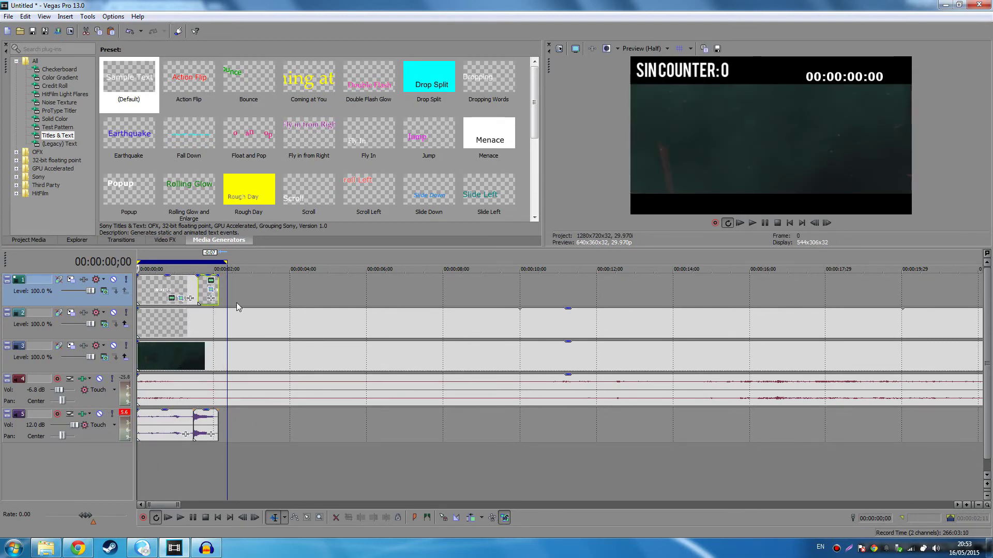
Step: Scrub through the movie footage up to about 4:36 and examine the scenes for a section worth shortening
click(206, 417)
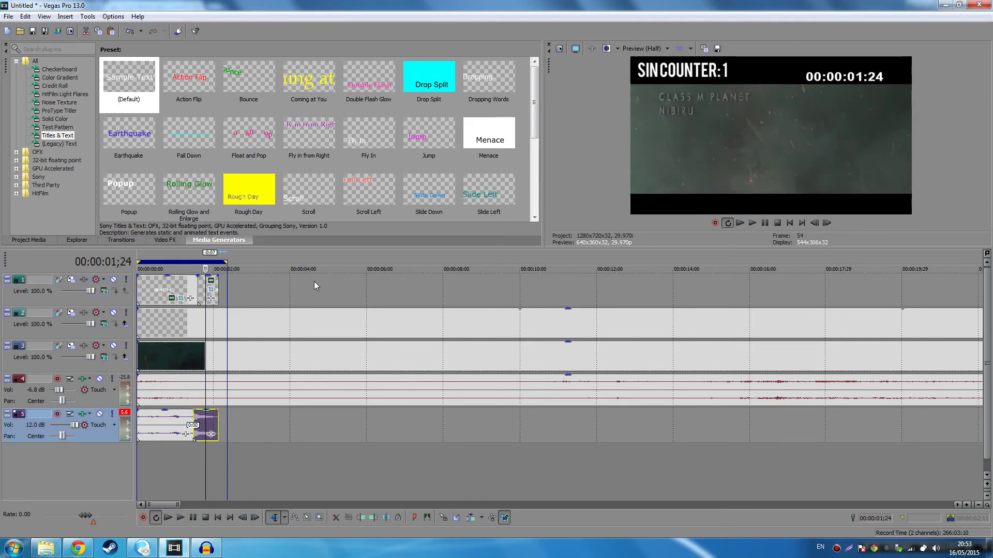
click(314, 258)
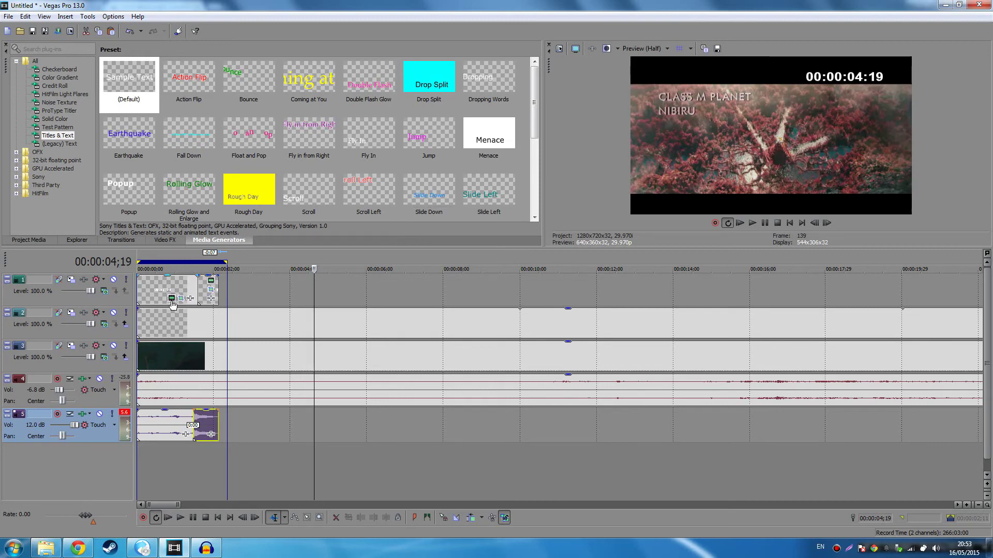
drag(408, 265, 465, 258)
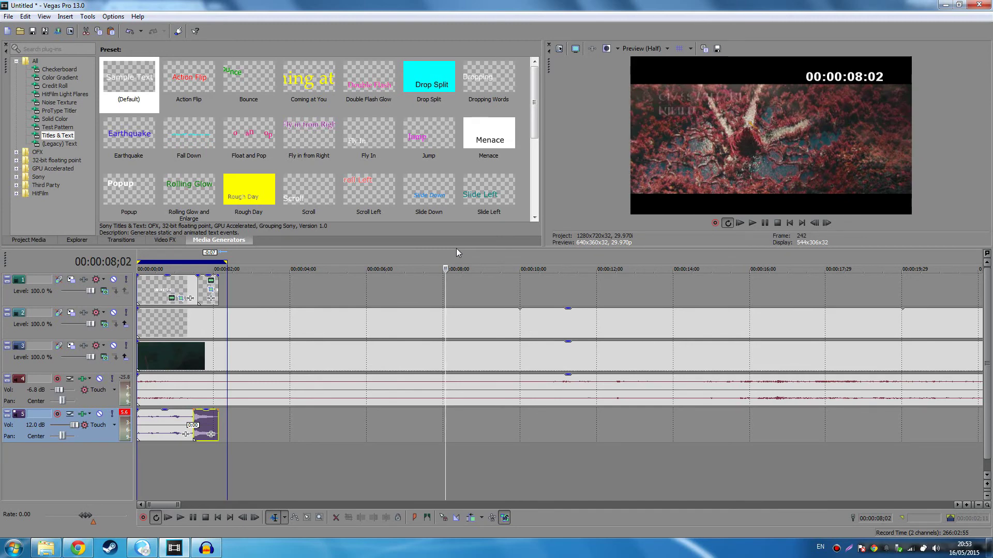
click(453, 263)
drag(486, 264, 549, 264)
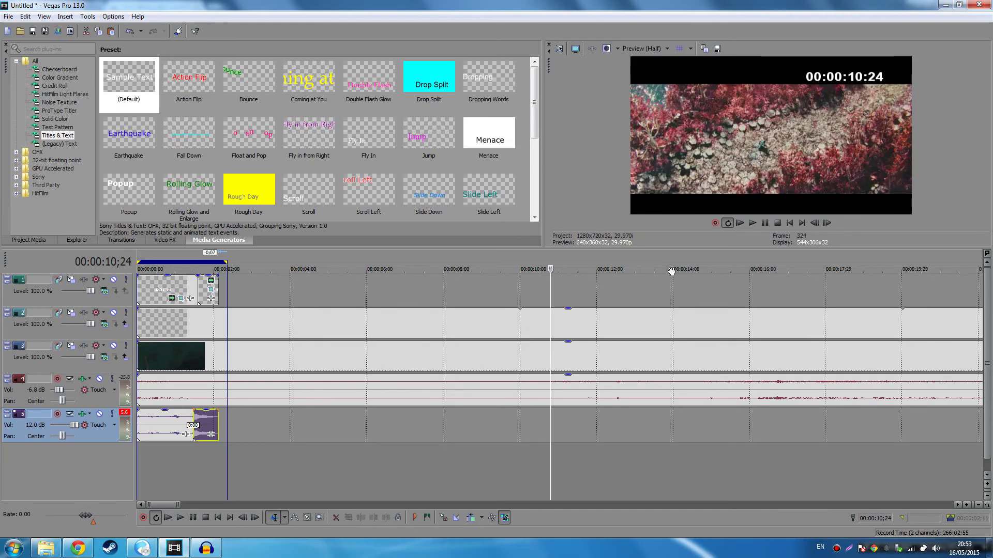
scroll(480, 266, down, 6)
click(632, 255)
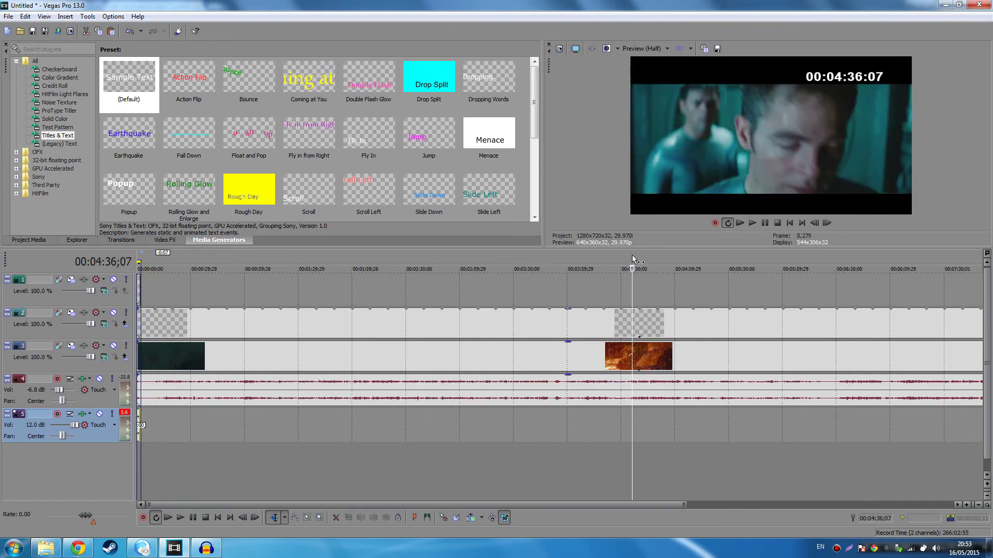
key(space)
key(space)
click(609, 256)
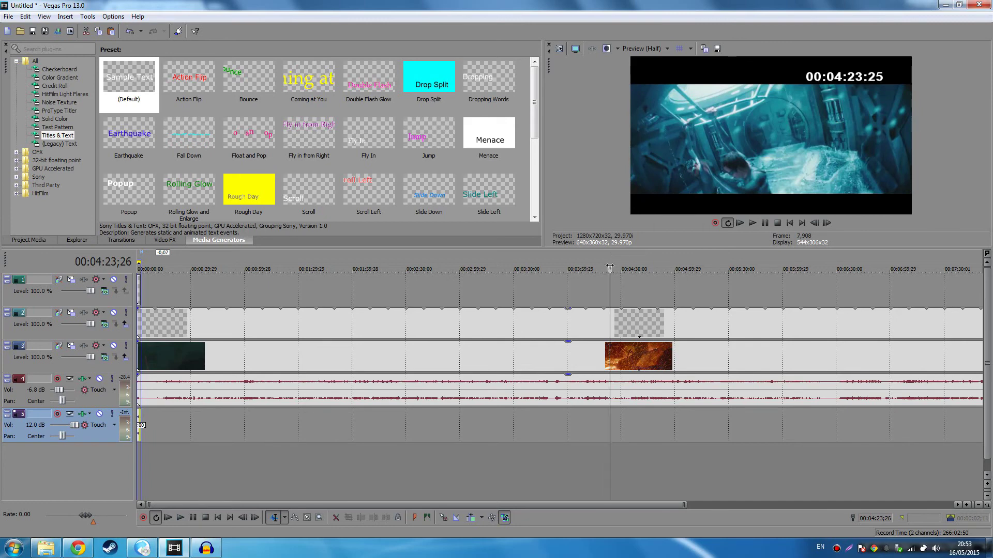
Step: Remove two sections from the movie's video track only, one from 4:34;24 to 4:38;17 and one from about 4:45 to 4:49
scroll(636, 336, up, 3)
click(589, 359)
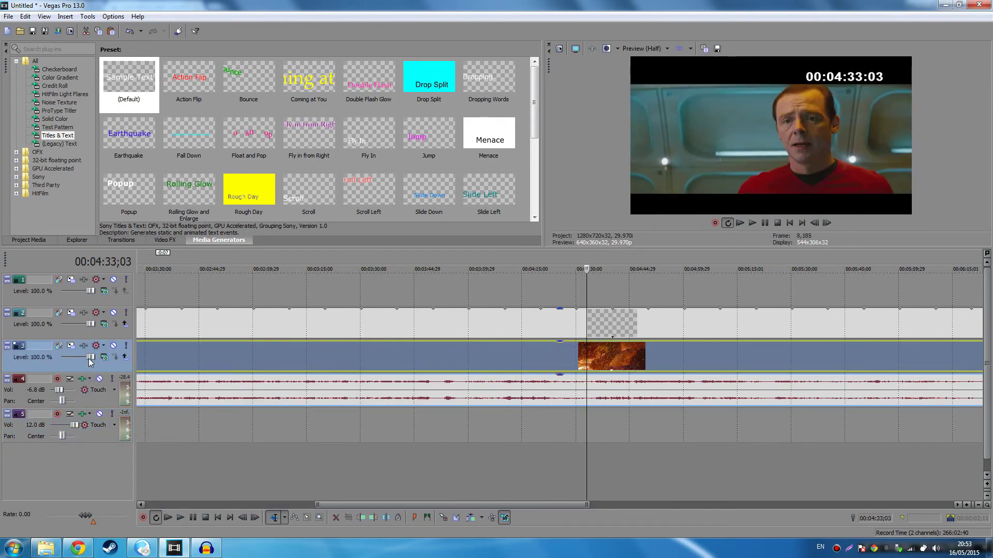
mouse_move(89, 362)
mouse_down()
mouse_move(58, 362)
mouse_move(92, 362)
mouse_up()
click(595, 354)
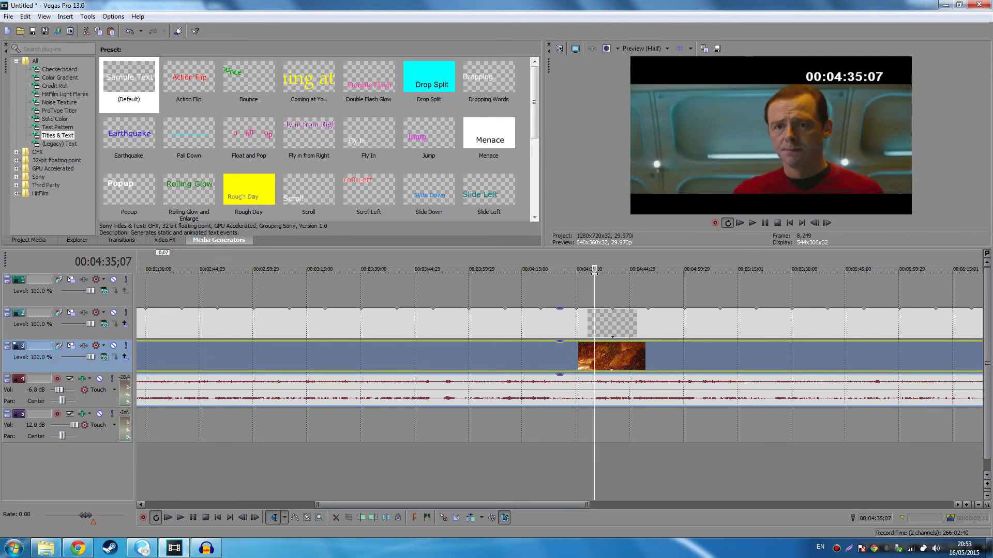
drag(594, 272, 606, 261)
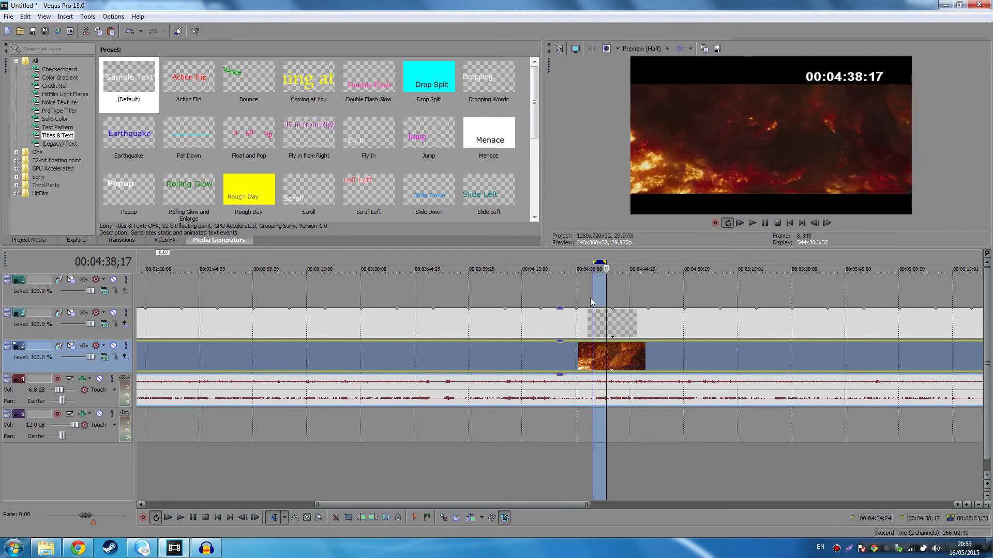
key(ctrl+v)
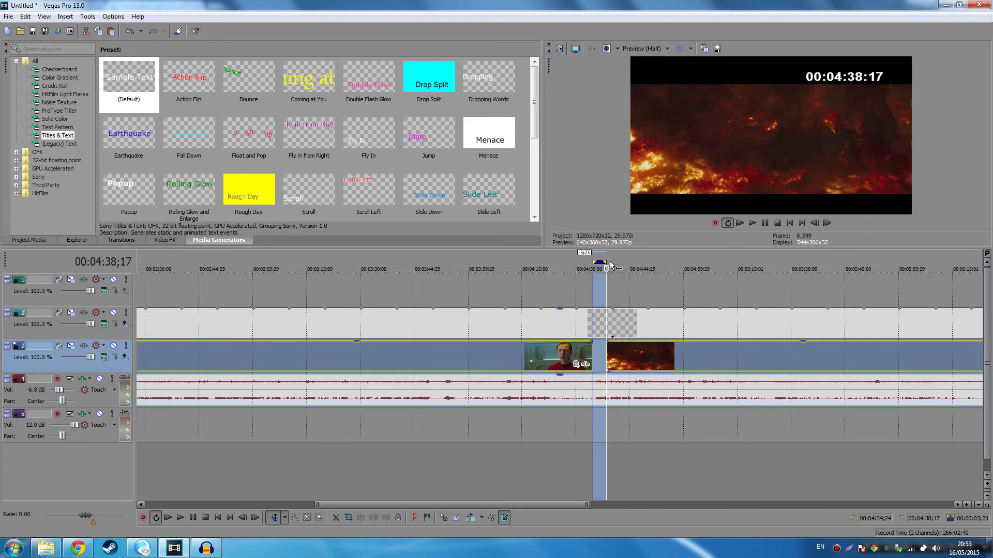
drag(604, 261, 665, 256)
key(Delete)
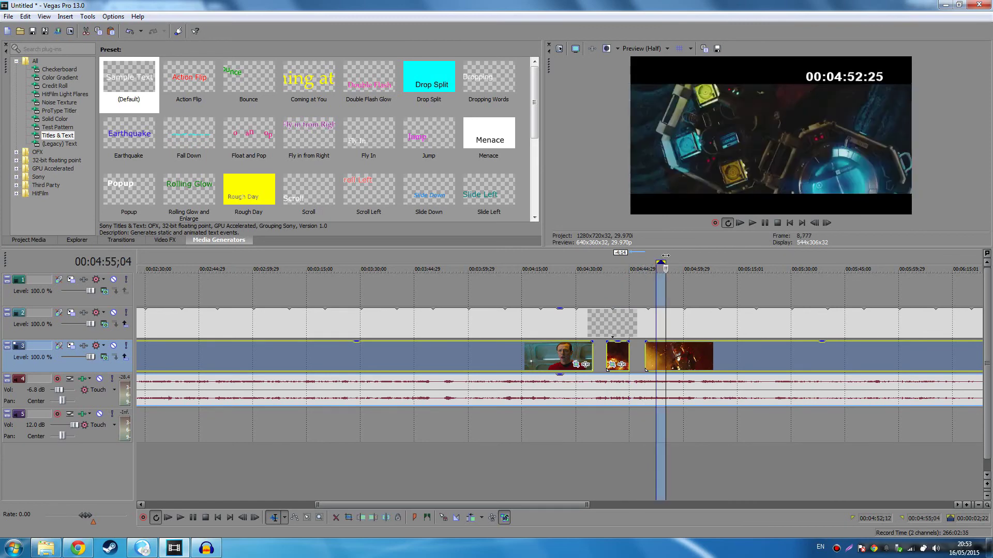
Step: Try to delete the 4:52;12 to 4:55;04 range across all tracks, and undo the deletion
key(space)
key(space)
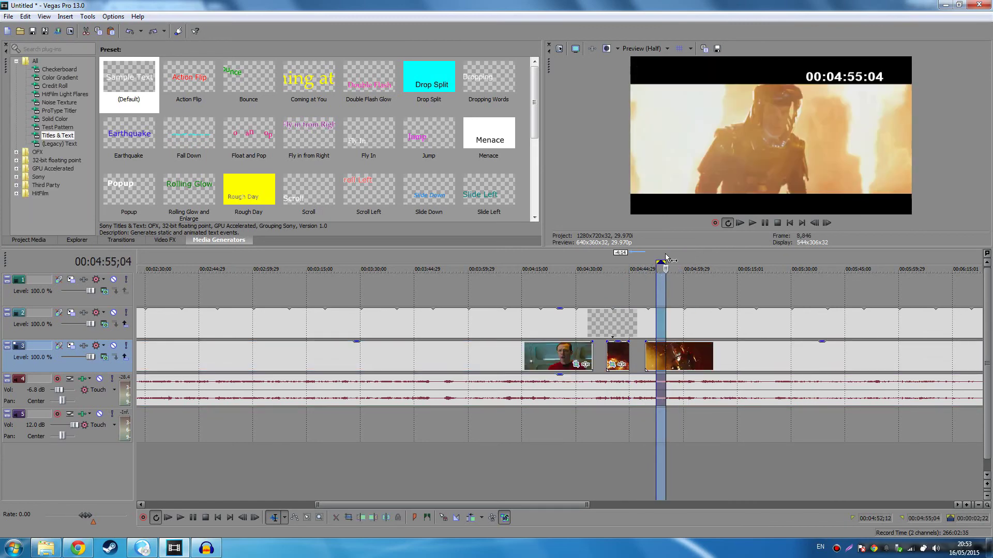
key(ctrl+v)
drag(666, 255, 693, 257)
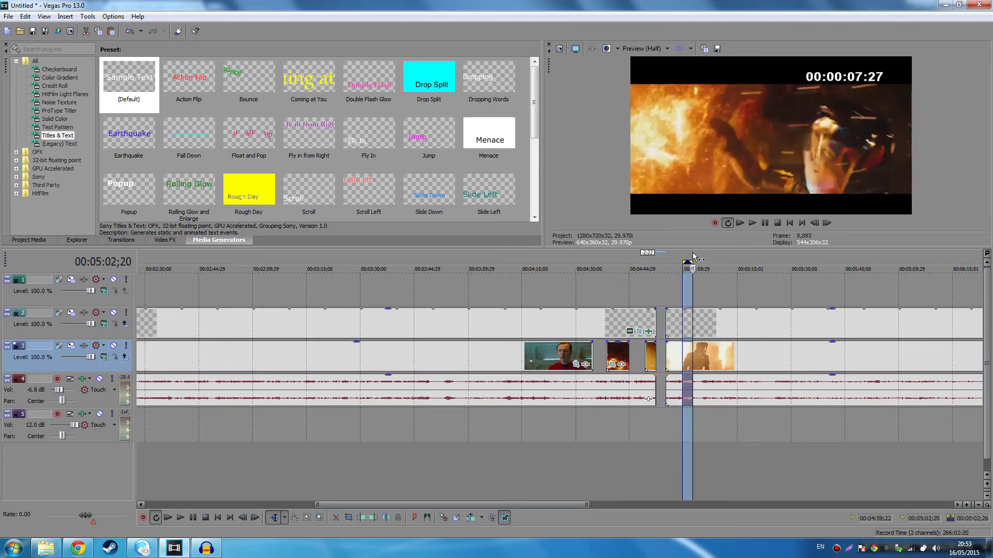
key(ctrl+z)
Step: Cut a section of about four seconds out of the movie's video track near 4:57, and undo the extra edit made after it
click(673, 360)
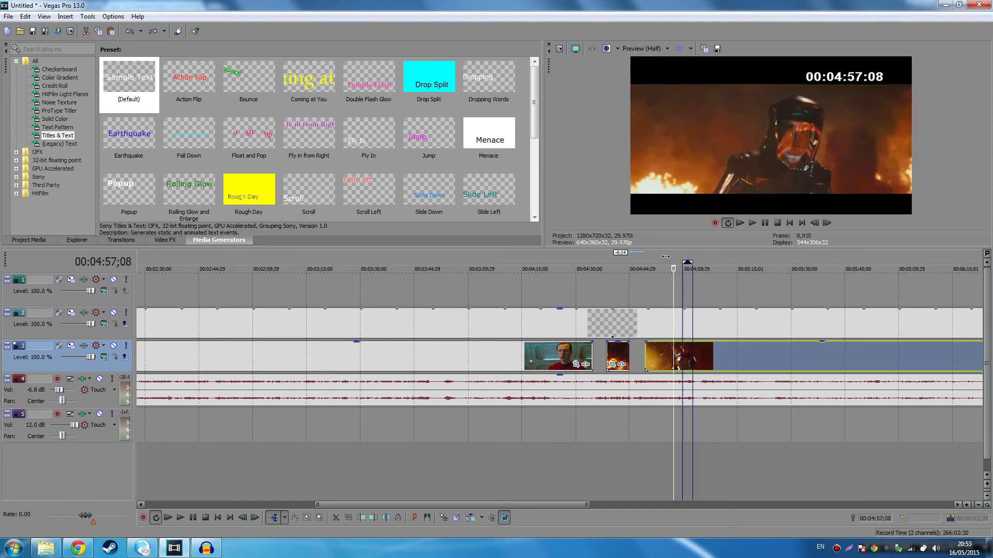
drag(665, 257, 718, 257)
key(ctrl+x)
key(ctrl+v)
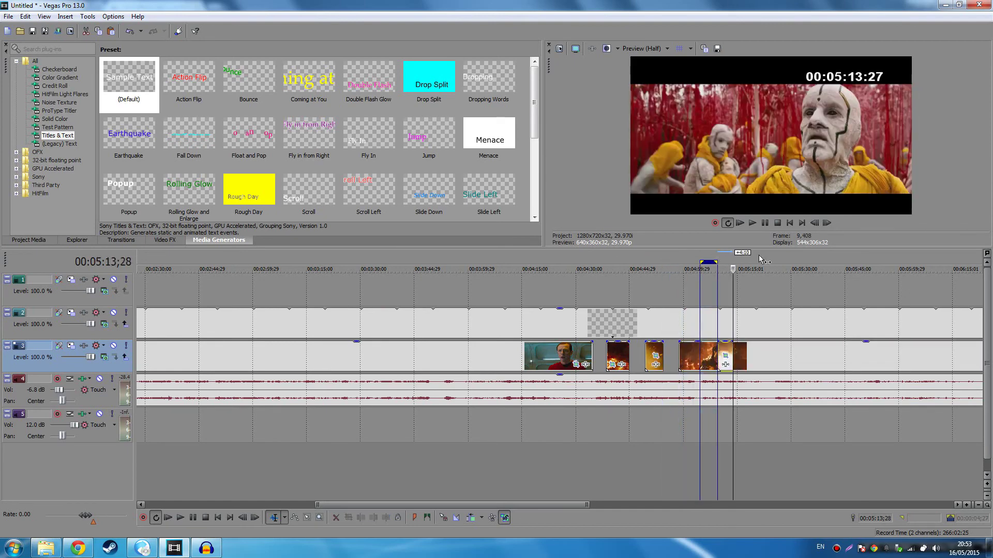
click(759, 257)
key(ctrl+z)
click(707, 357)
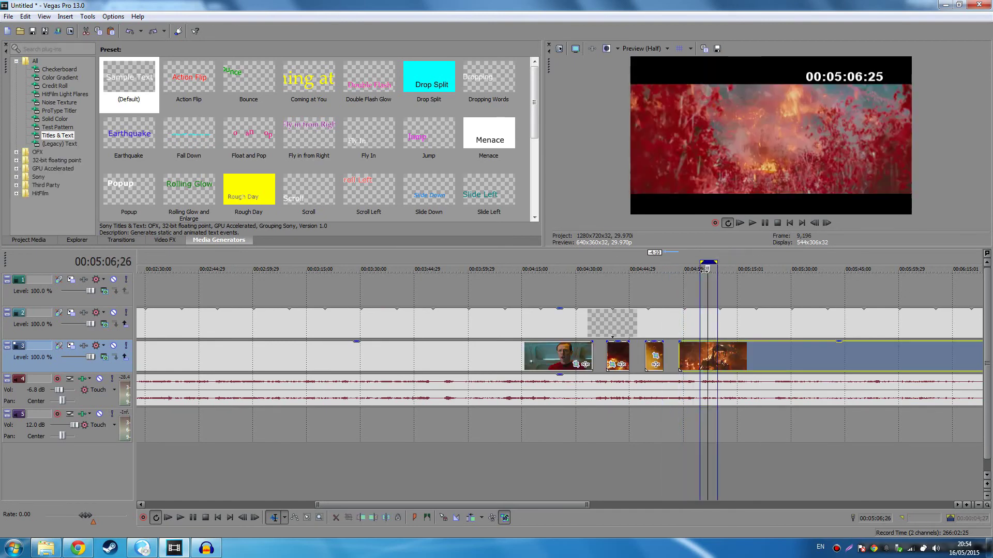
Step: Cut two more sections from the movie's video track, one near 5:06 and one from 5:20;03 to 5:23;17
drag(702, 256, 768, 256)
key(ctrl+x)
click(767, 347)
key(ctrl+x)
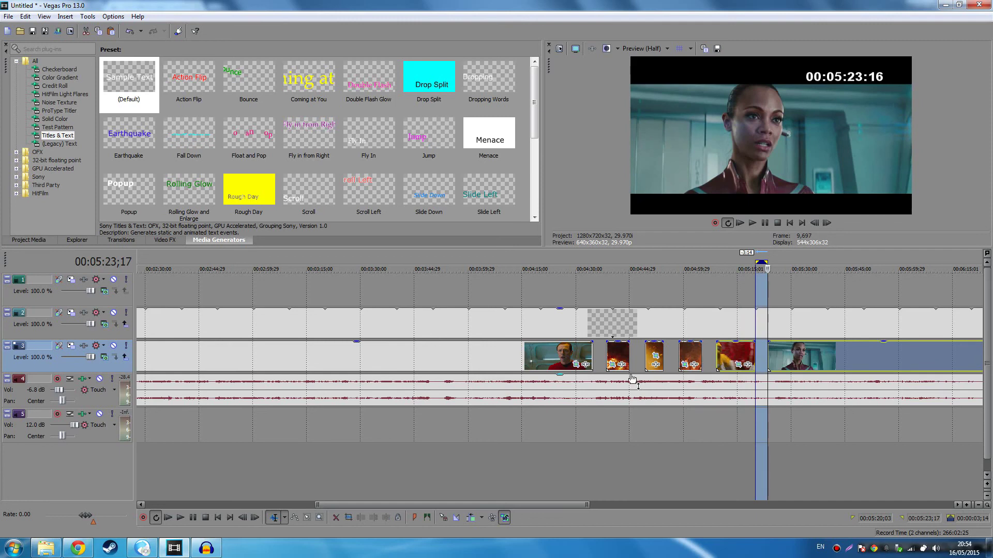
Step: Close the gaps on the video track by moving the short clips and the remaining footage directly against each other
mouse_move(626, 355)
mouse_down()
mouse_move(612, 354)
mouse_move(662, 349)
mouse_move(639, 352)
mouse_up()
drag(727, 349, 669, 352)
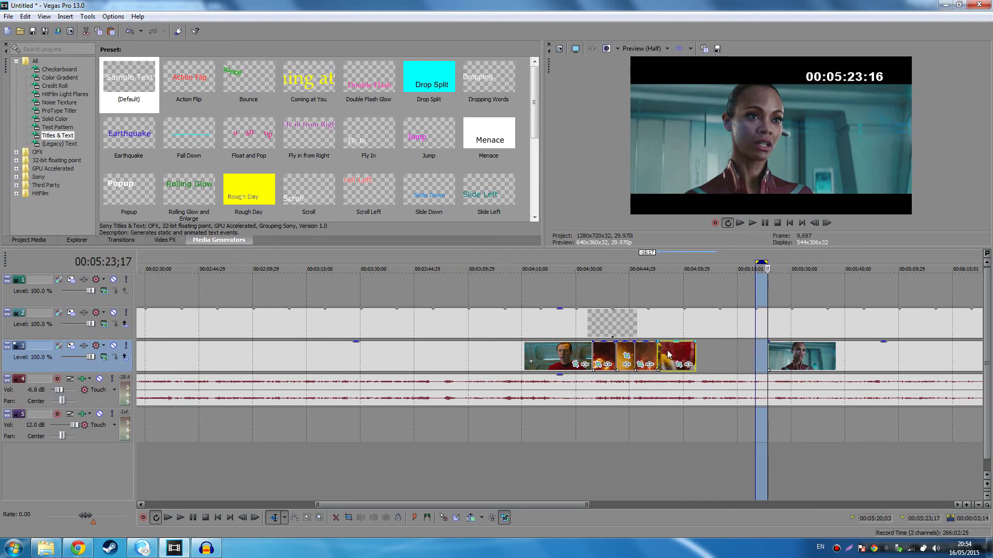
drag(826, 352, 755, 354)
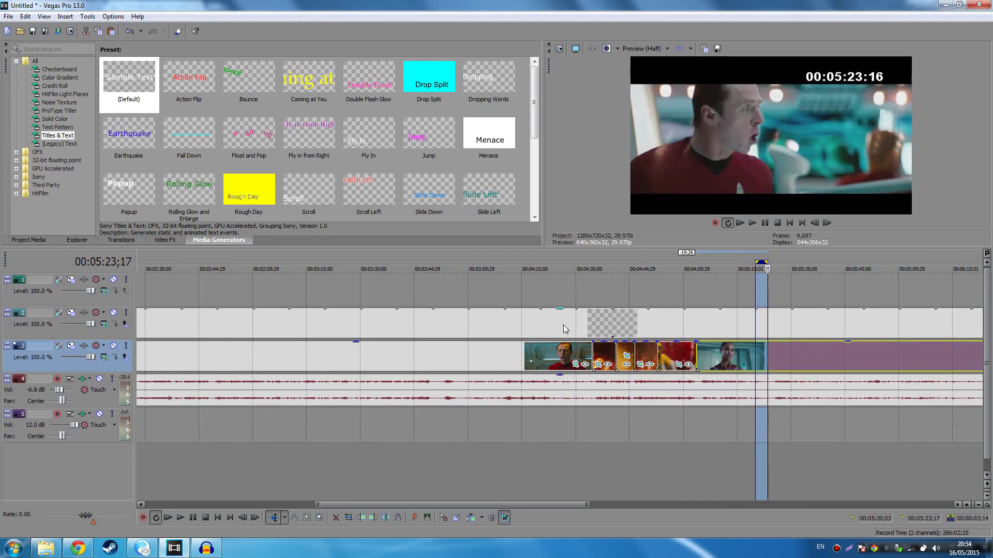
Step: Play back the joined clips on the video track from about 4:30, skipping ahead across the cuts
click(570, 268)
key(space)
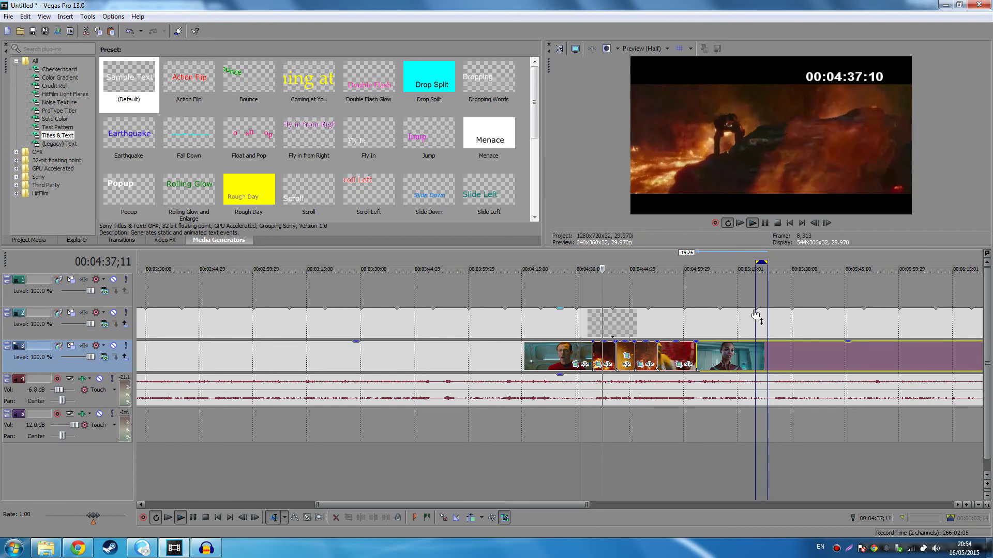
click(617, 265)
click(627, 255)
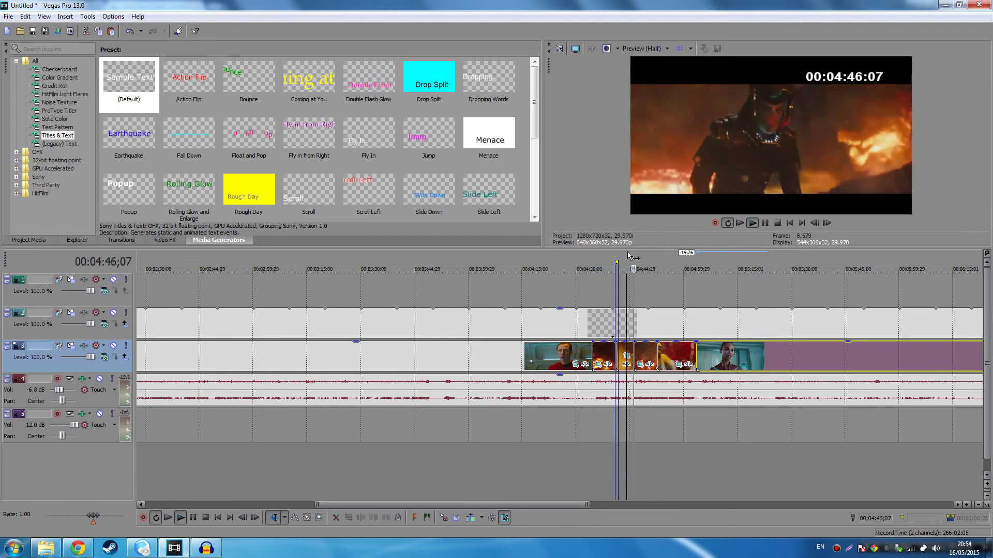
key(space)
Step: Examine the joined cuts on the timeline against the full movie, and return the playhead to the timeline start
scroll(492, 368, down, 5)
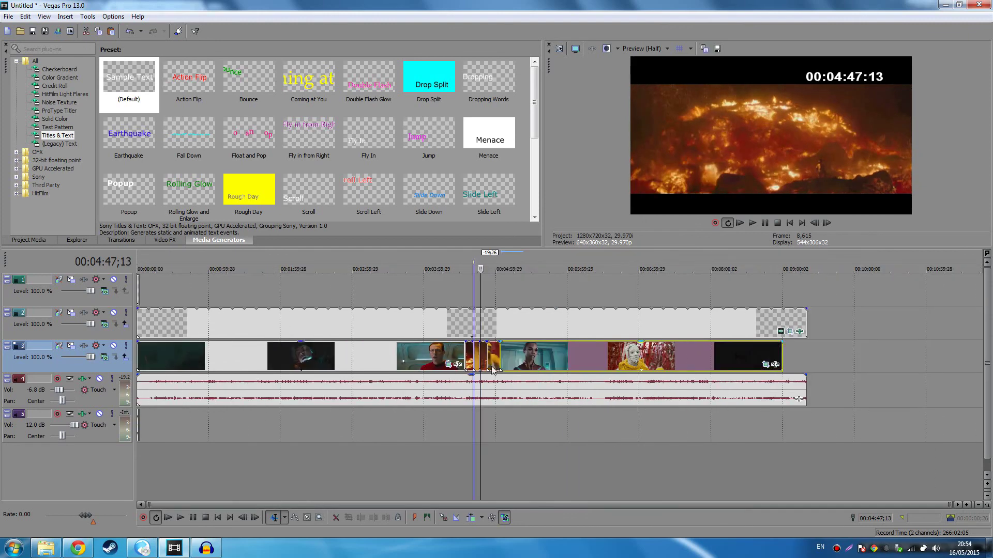
scroll(498, 357, up, 4)
scroll(498, 358, up, 2)
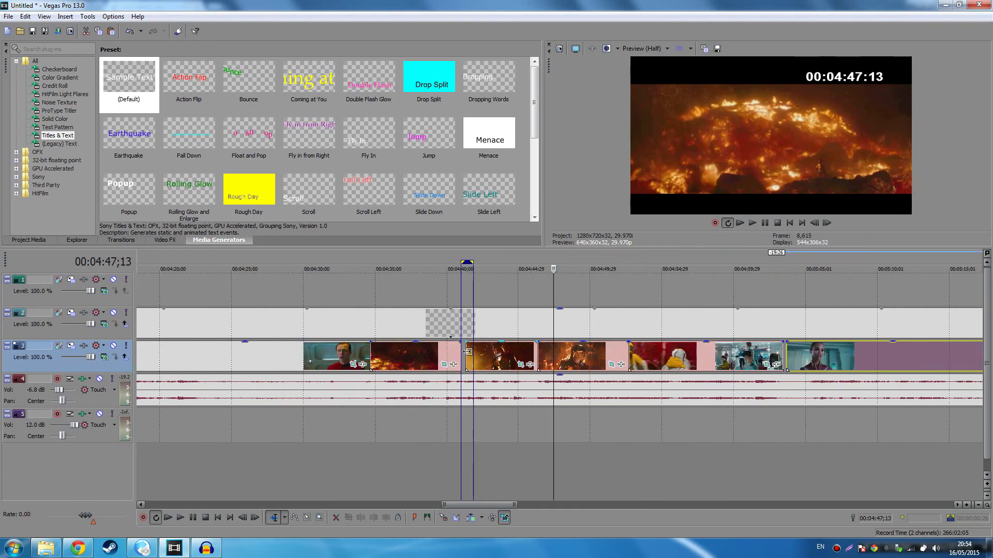
scroll(467, 351, down, 6)
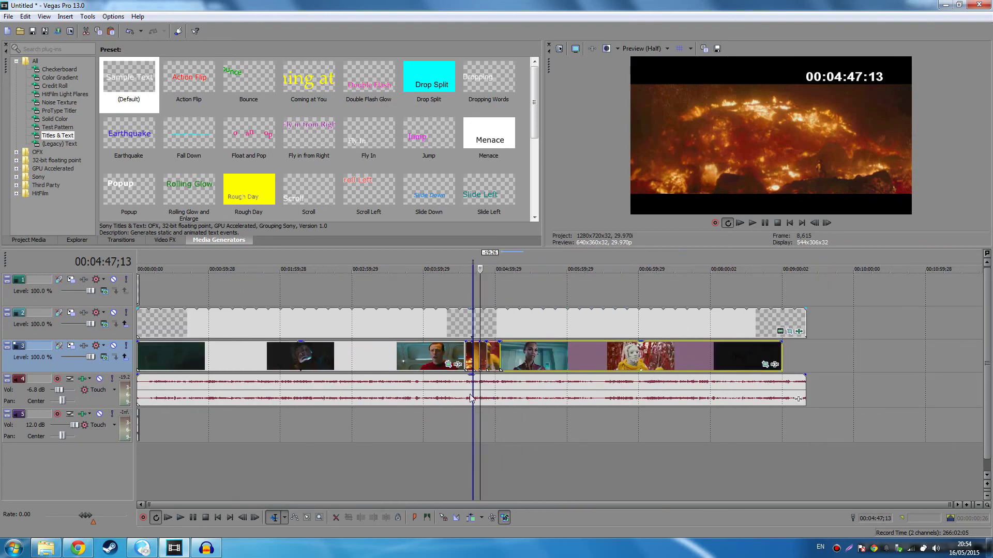
scroll(141, 419, up, 4)
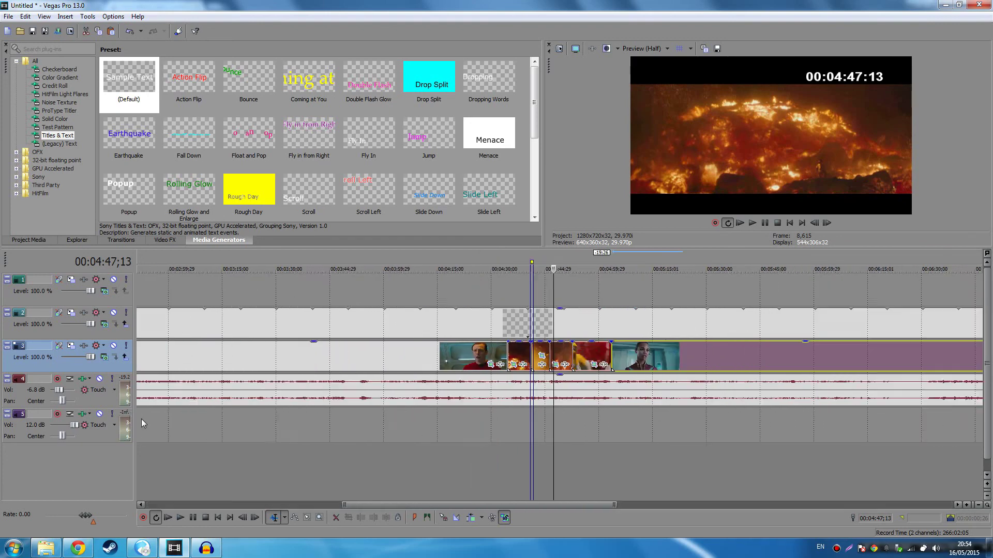
scroll(258, 478, down, 3)
drag(266, 500, 204, 501)
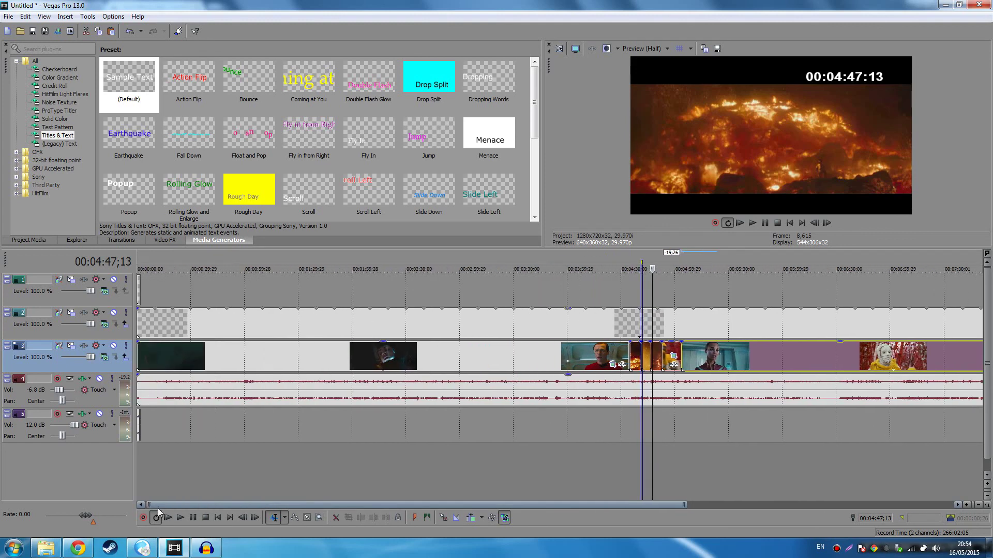
click(139, 257)
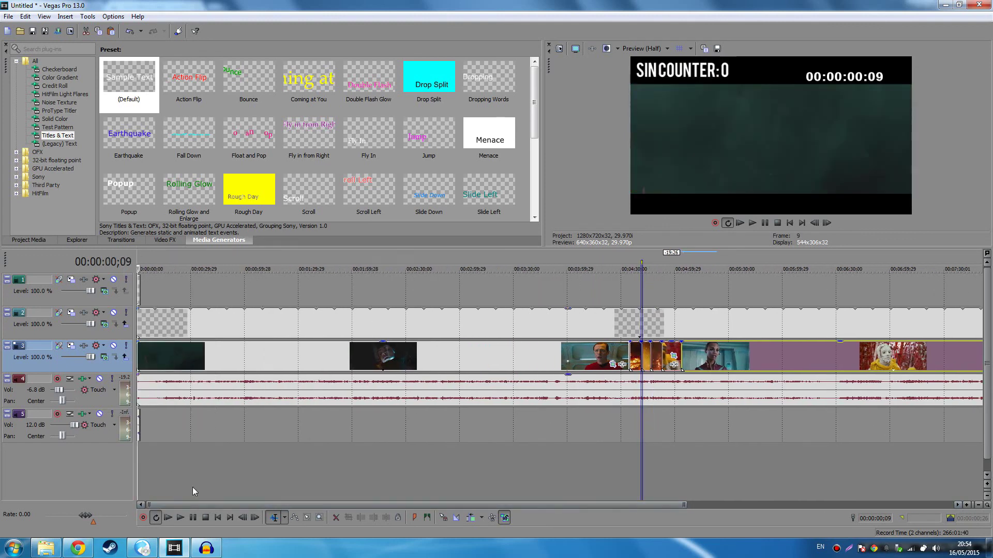